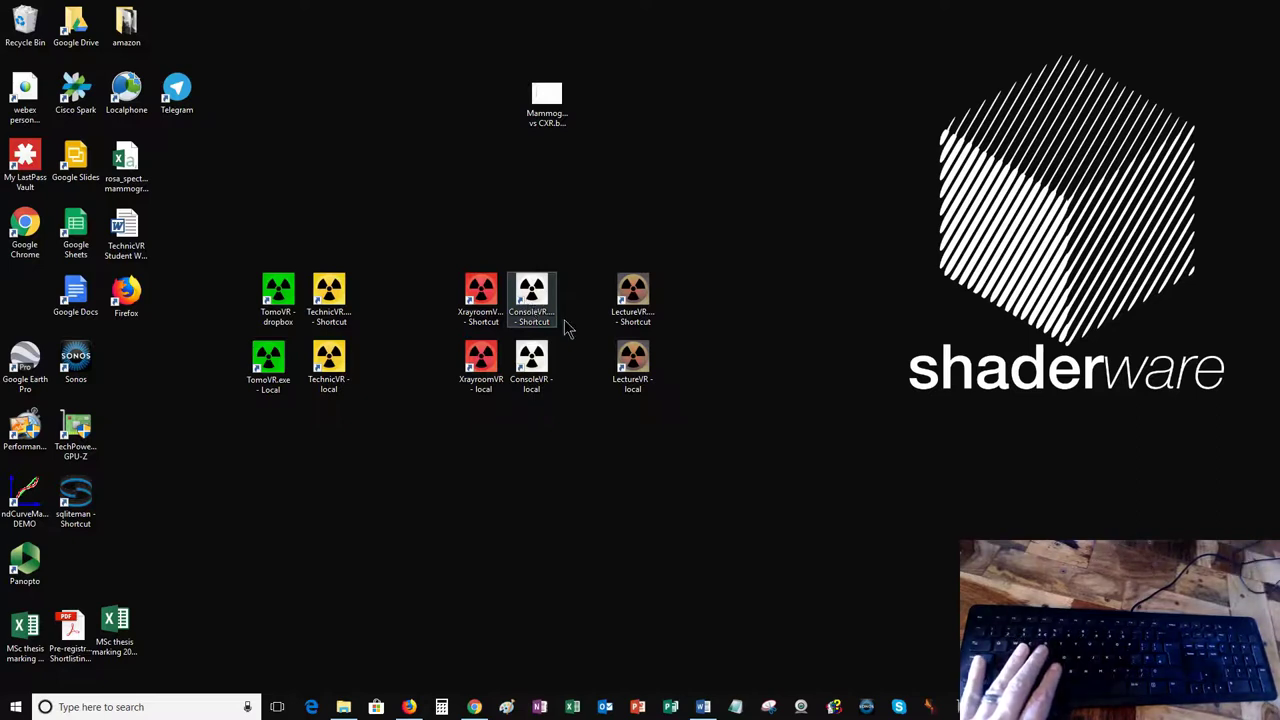
# Step: Launch LectureVR and move its window up to the top of the screen
pyautogui.doubleClick(635, 294)
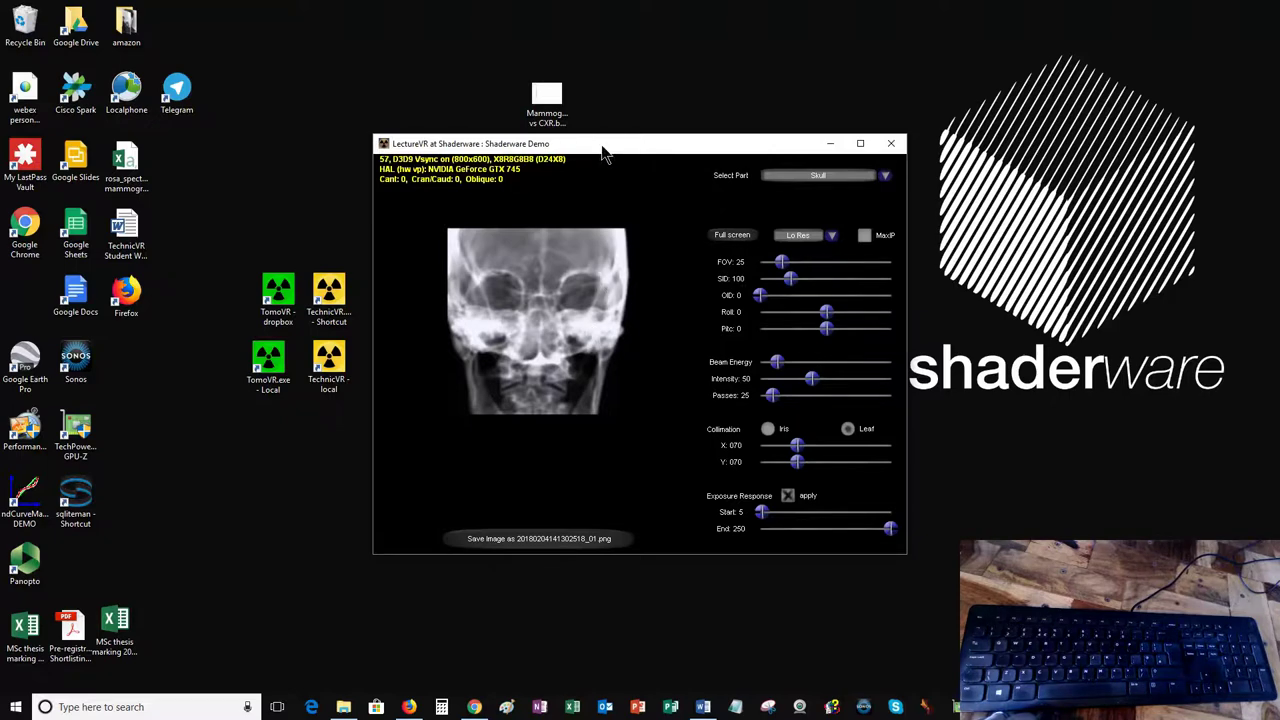
pyautogui.moveTo(603, 152); pyautogui.dragTo(594, 8)
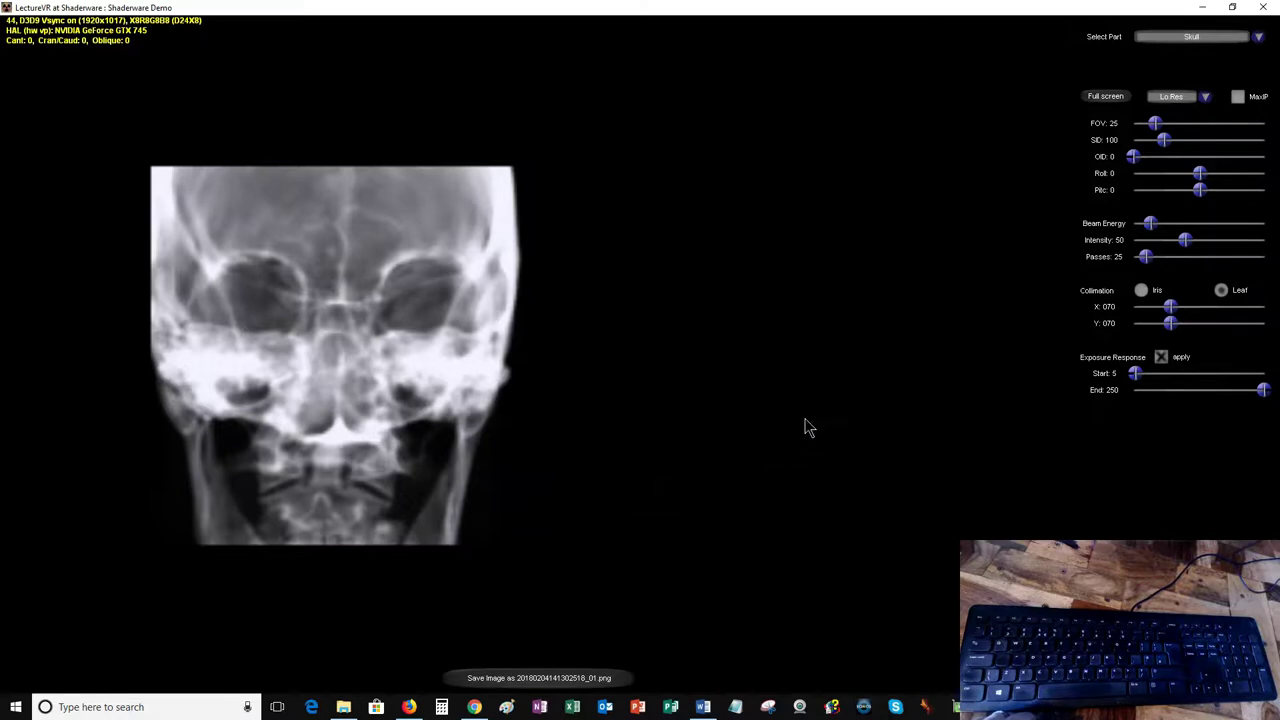
pyautogui.click(1160, 356)
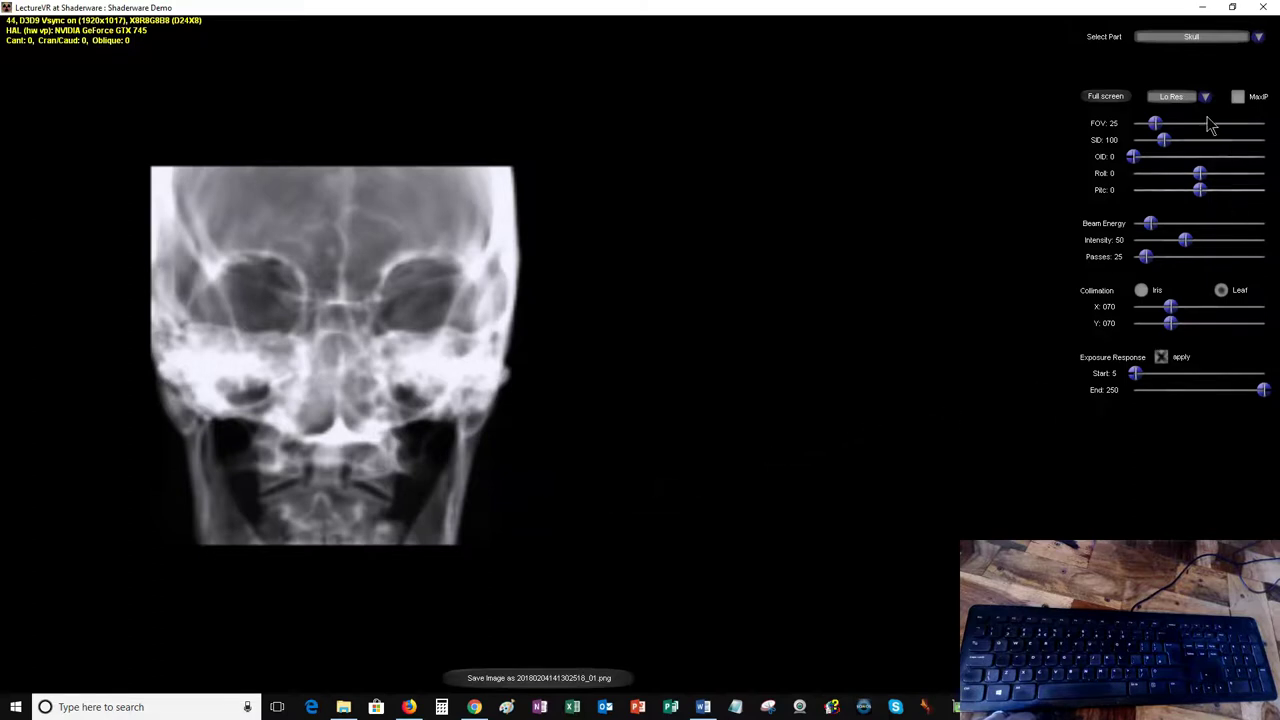
pyautogui.click(1180, 42)
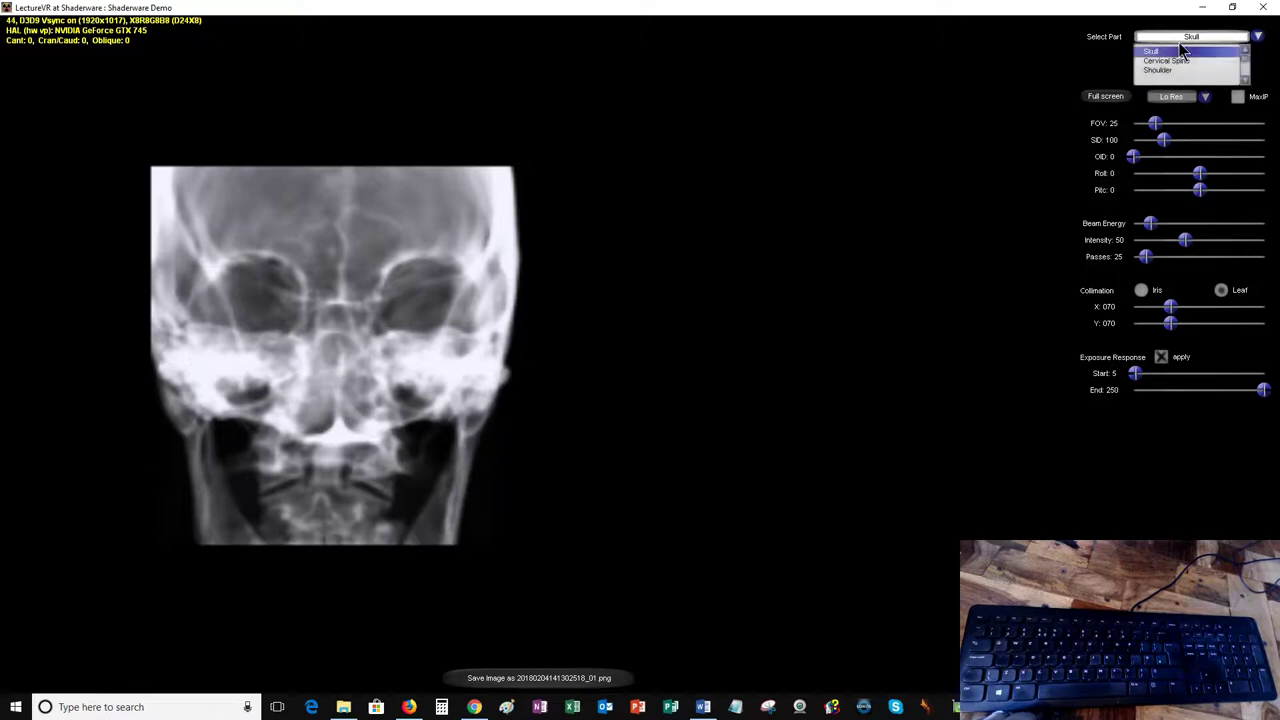
pyautogui.click(1245, 80)
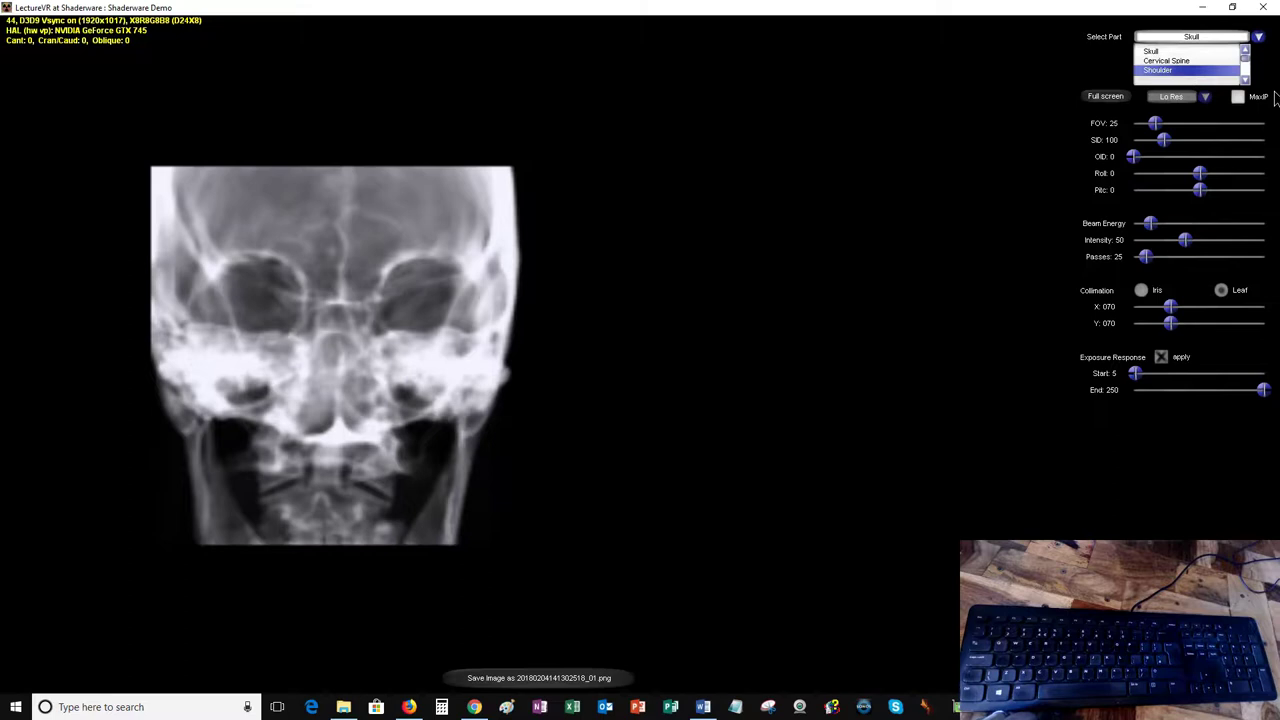
pyautogui.click(1245, 80)
pyautogui.click(1245, 80)
pyautogui.click(1245, 80)
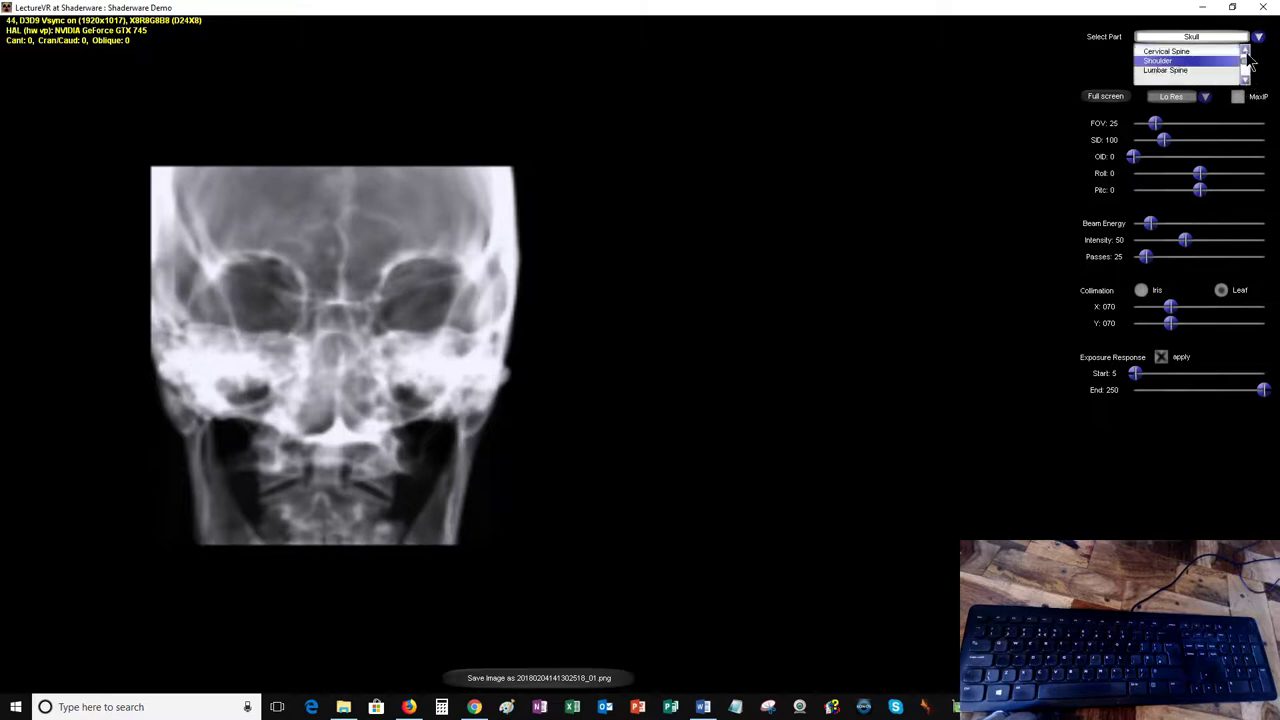
pyautogui.click(1208, 57)
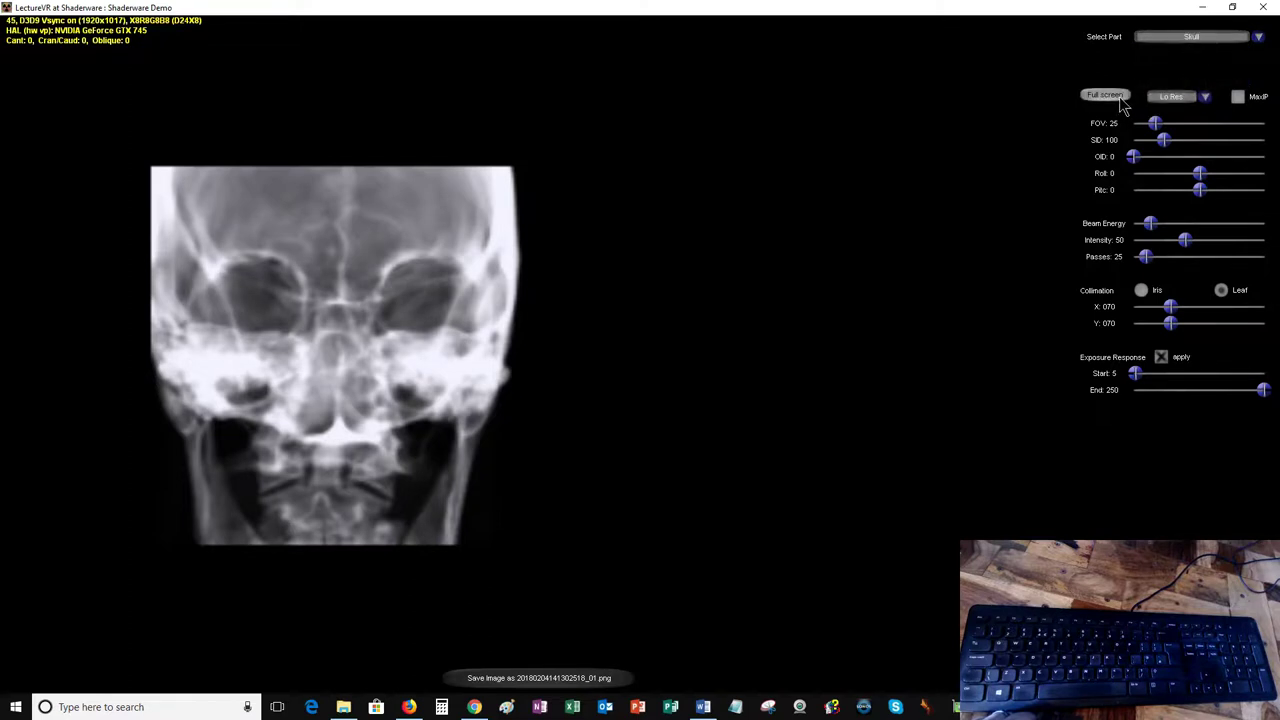
pyautogui.click(1204, 97)
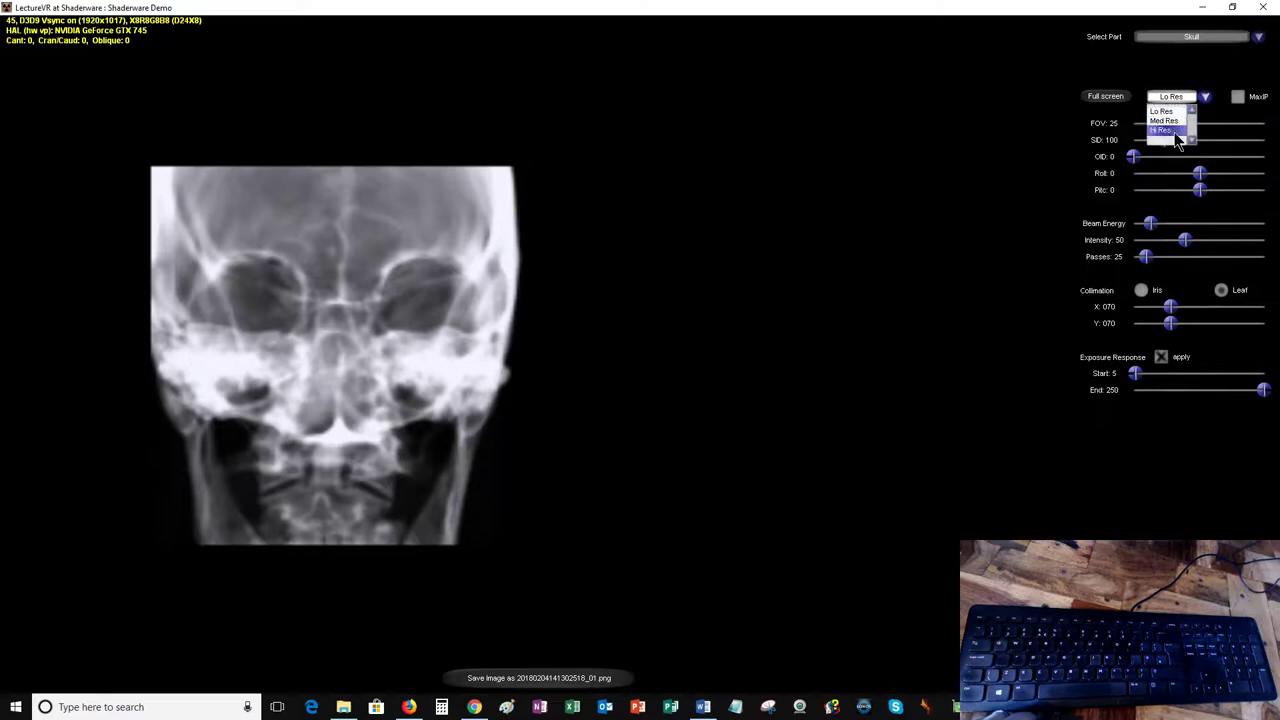
pyautogui.click(1170, 110)
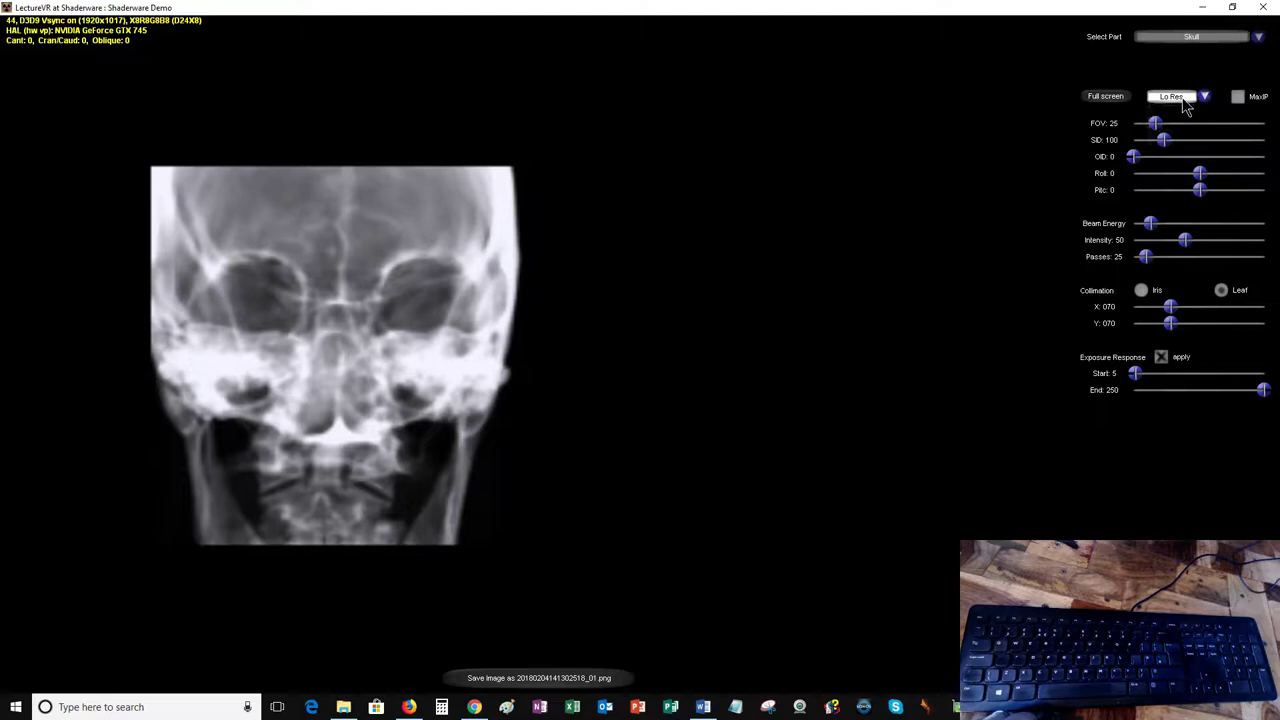
pyautogui.click(1238, 98)
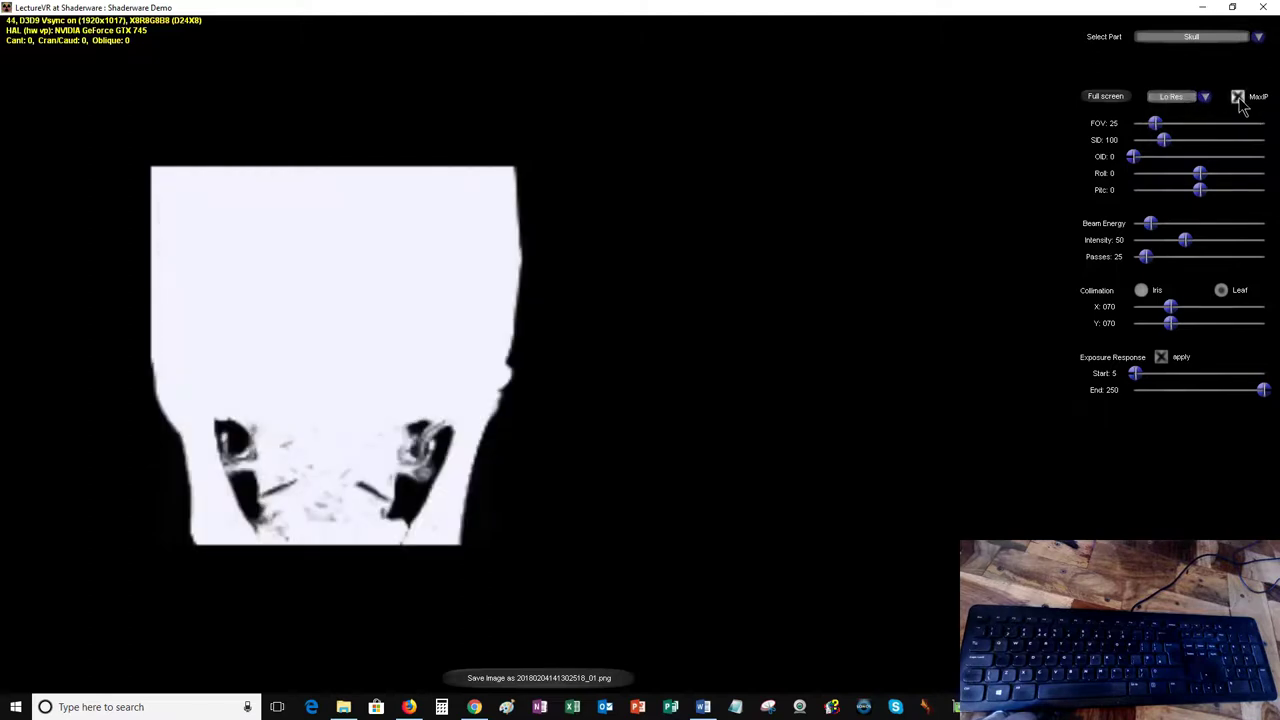
pyautogui.click(1238, 98)
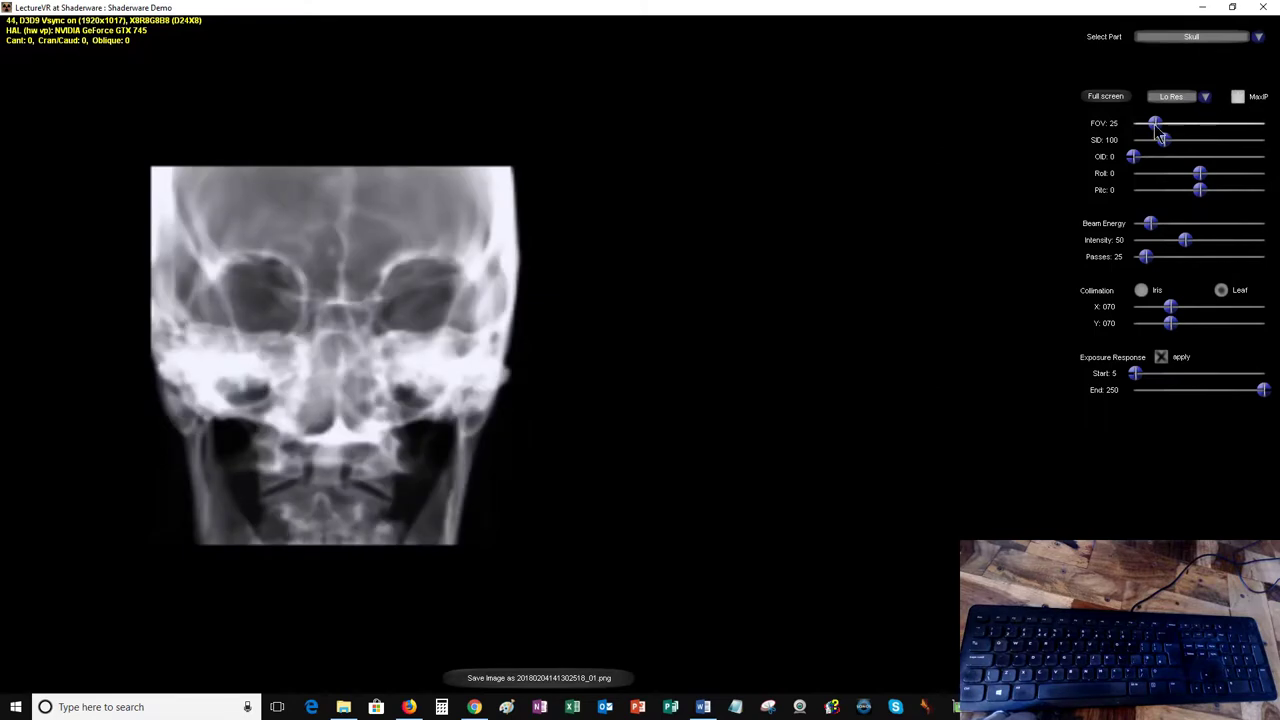
pyautogui.moveTo(1156, 124)
pyautogui.mouseDown()
pyautogui.moveTo(1167, 124)
pyautogui.moveTo(1157, 128)
pyautogui.mouseUp()
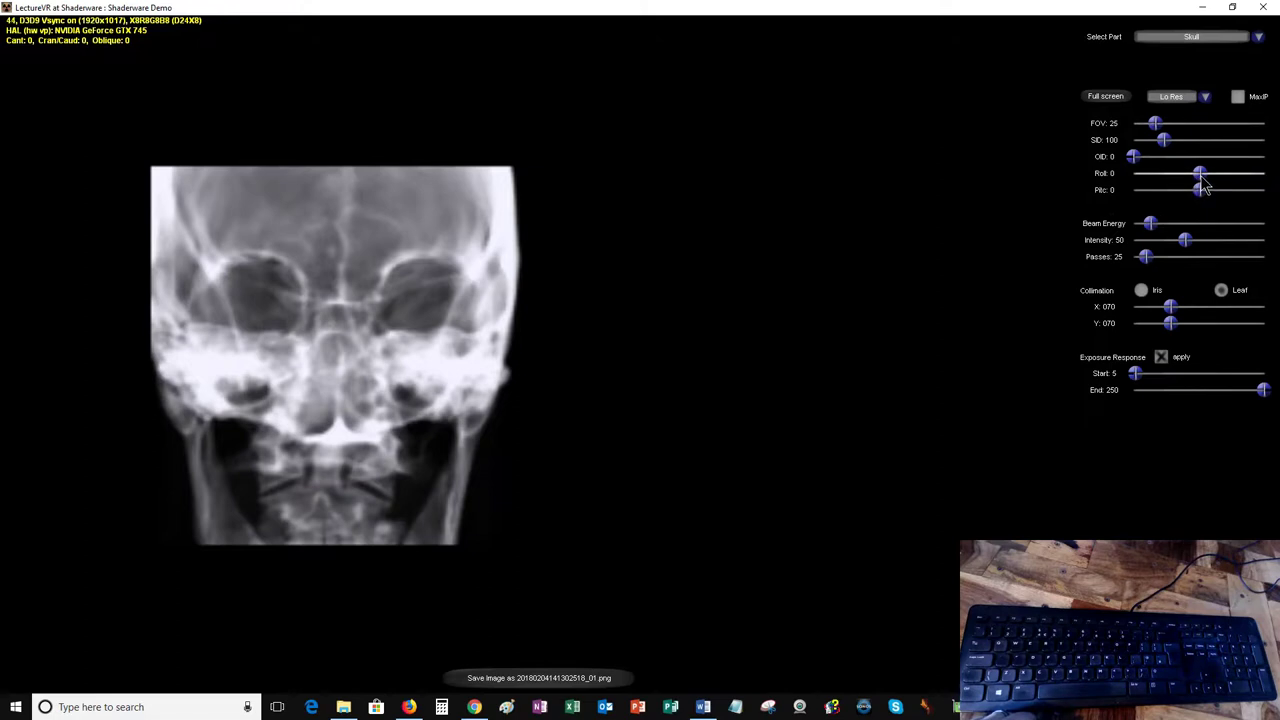
pyautogui.moveTo(1202, 182); pyautogui.dragTo(1153, 190)
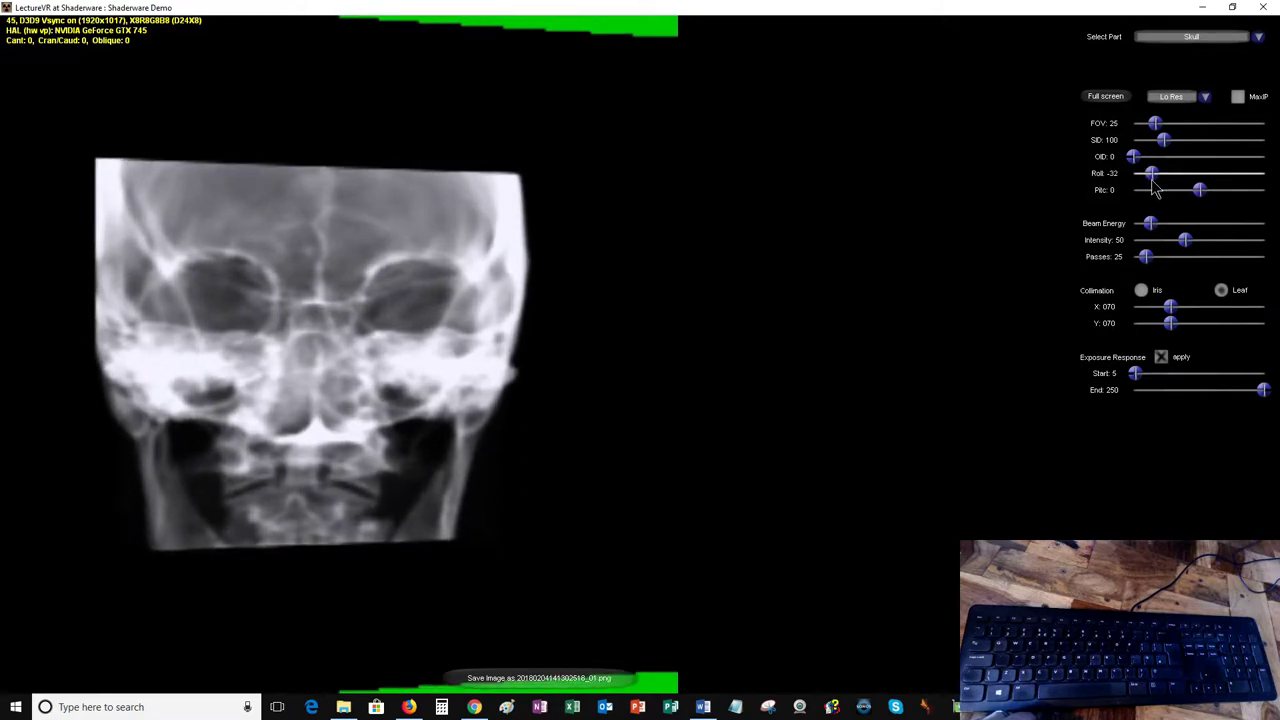
pyautogui.moveTo(1153, 190); pyautogui.dragTo(1199, 204)
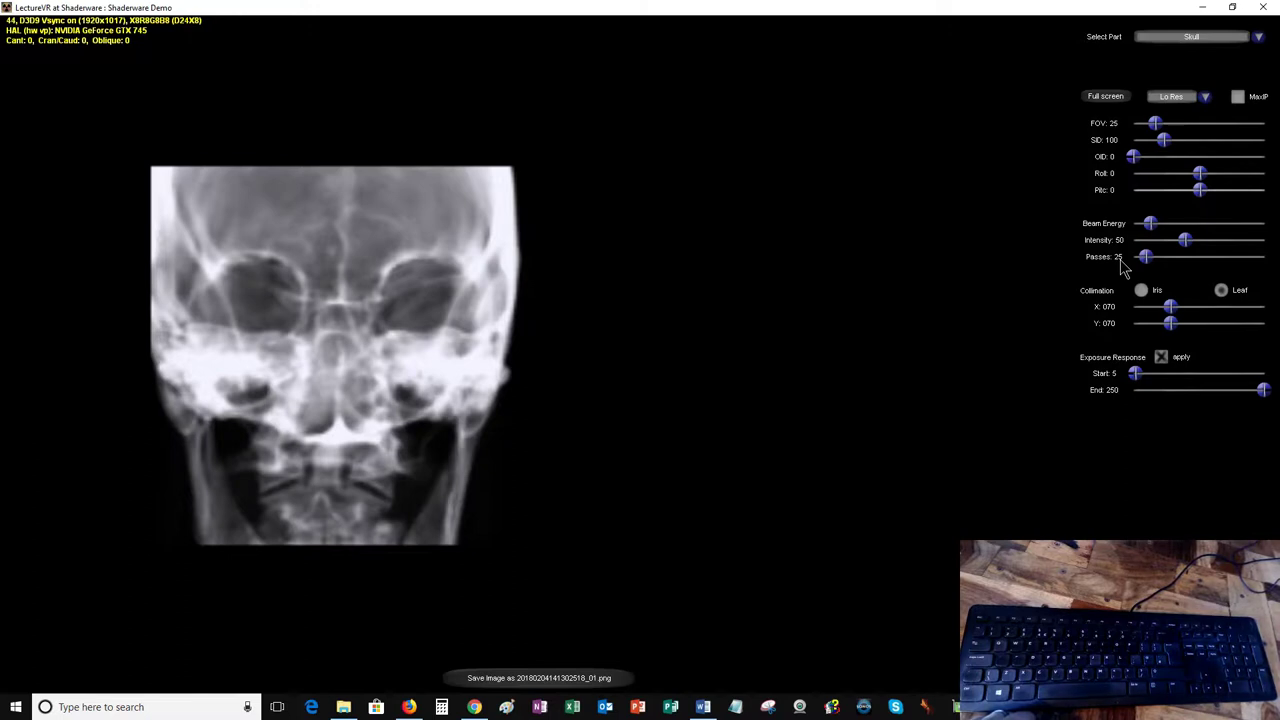
# Step: Raise the beam energy in several adjustments and set Intensity to 48
pyautogui.moveTo(1150, 224); pyautogui.dragTo(1200, 250)
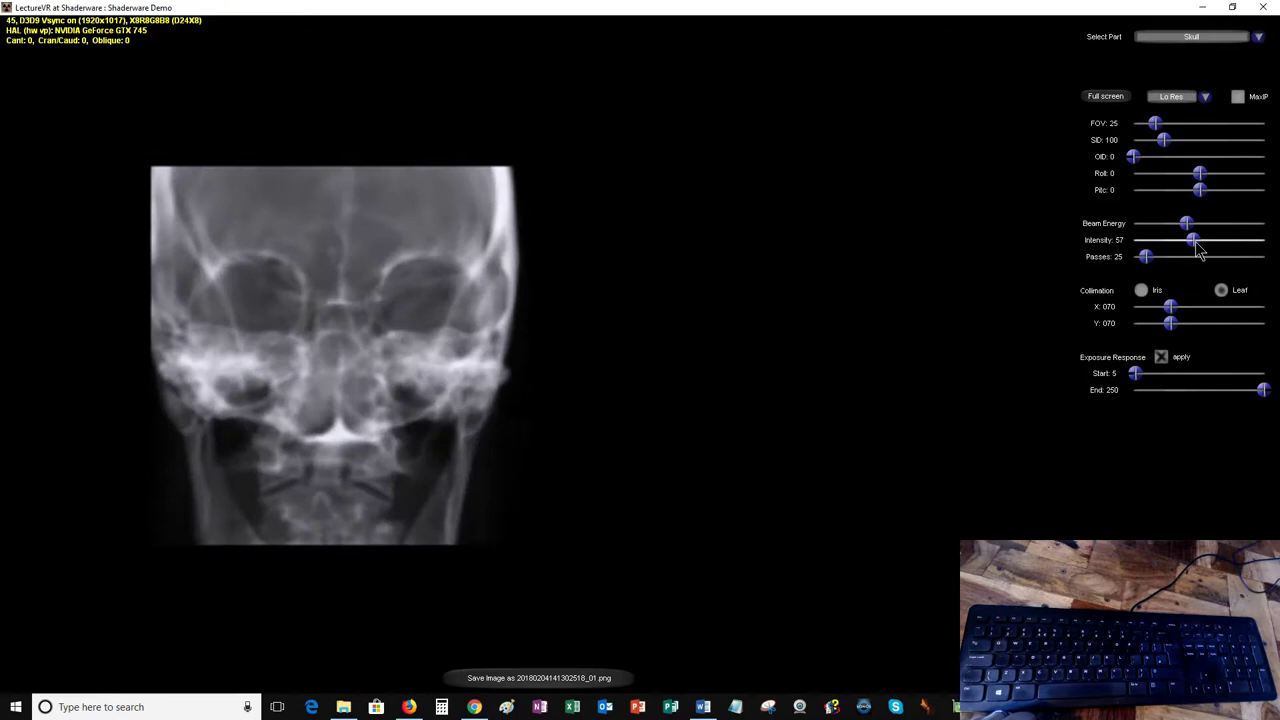
pyautogui.moveTo(1187, 225); pyautogui.dragTo(1222, 238)
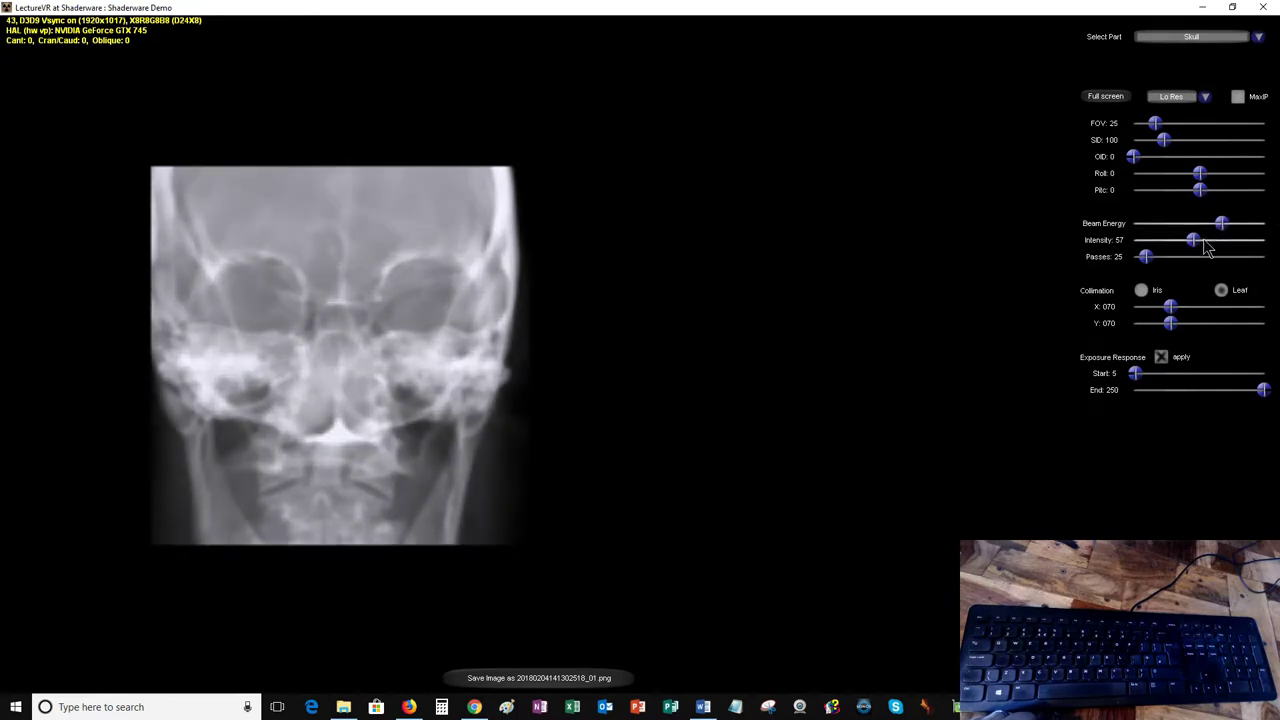
pyautogui.click(1214, 244)
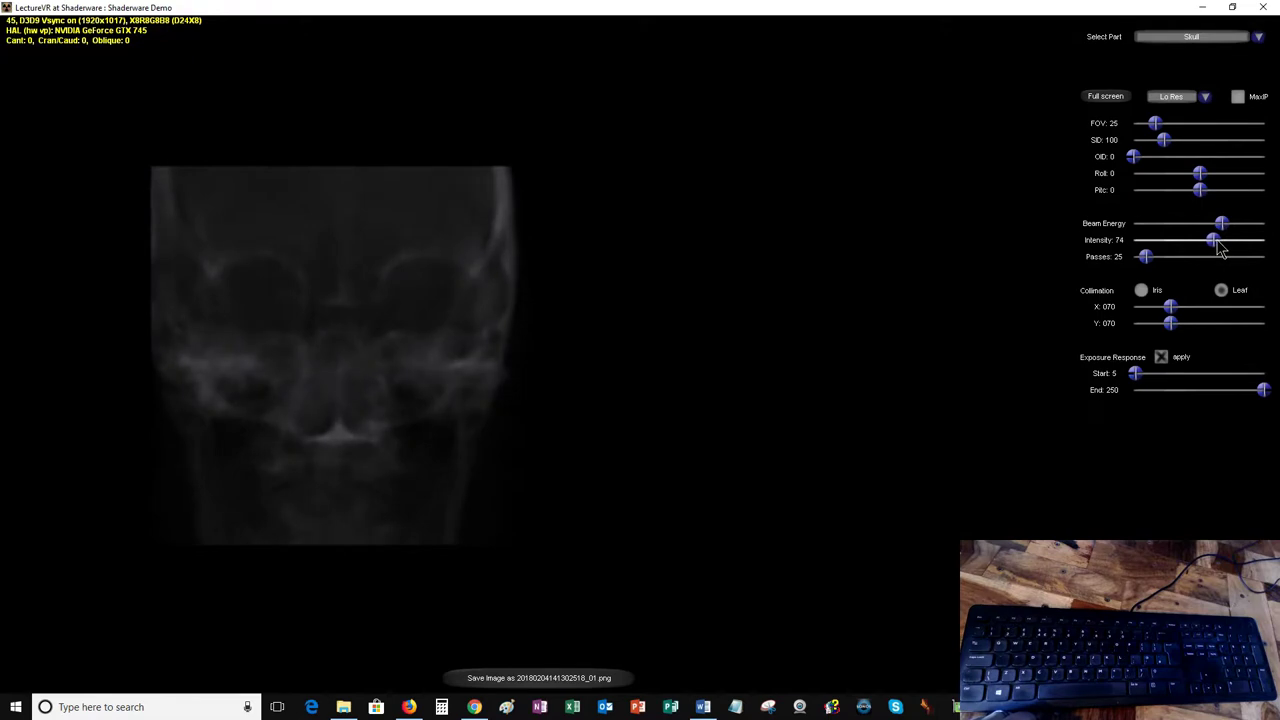
pyautogui.moveTo(1221, 226); pyautogui.dragTo(1185, 247)
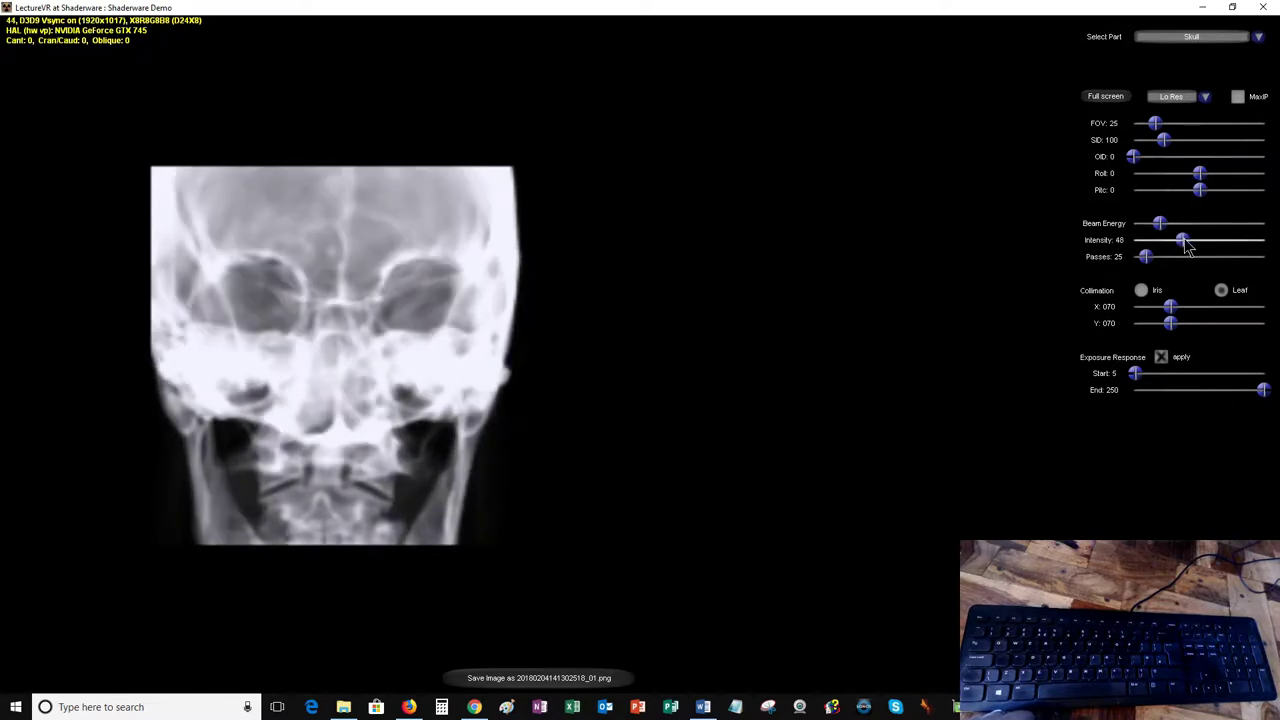
# Step: Set Intensity to 53, then sweep Passes up to 195 and settle it at 37
pyautogui.moveTo(1187, 247); pyautogui.dragTo(1193, 250)
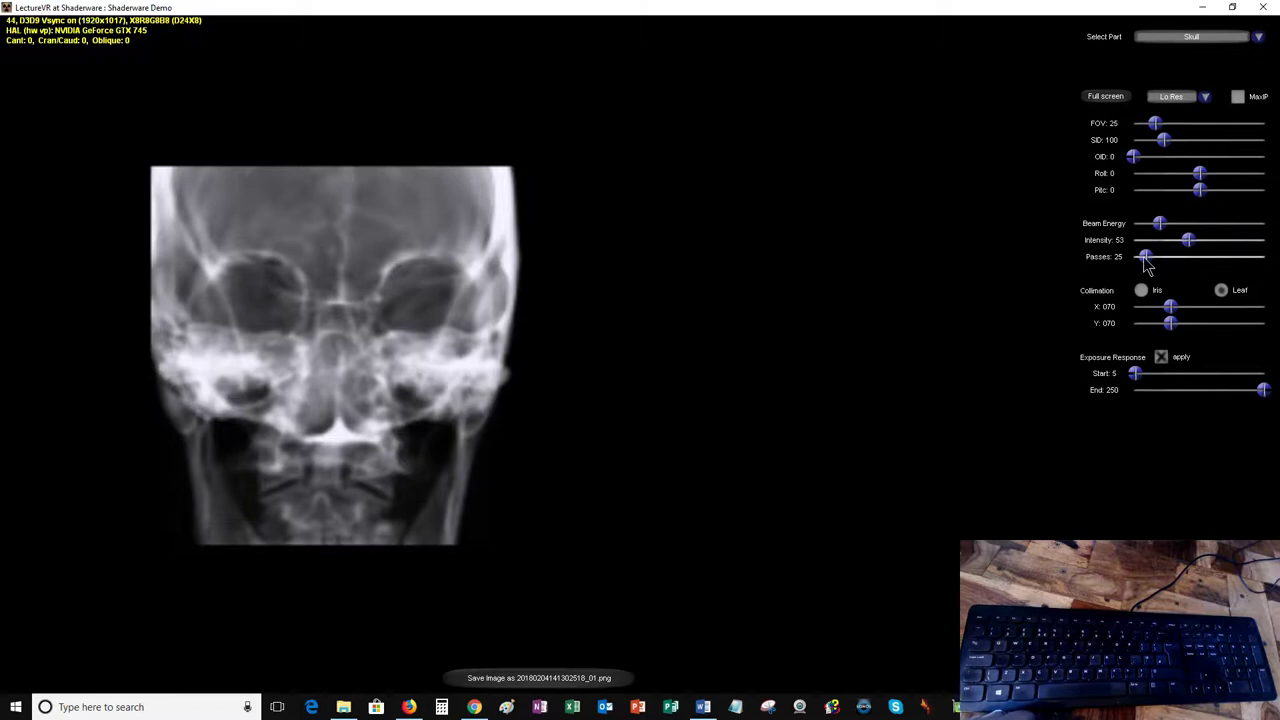
pyautogui.moveTo(1146, 257); pyautogui.dragTo(1238, 262)
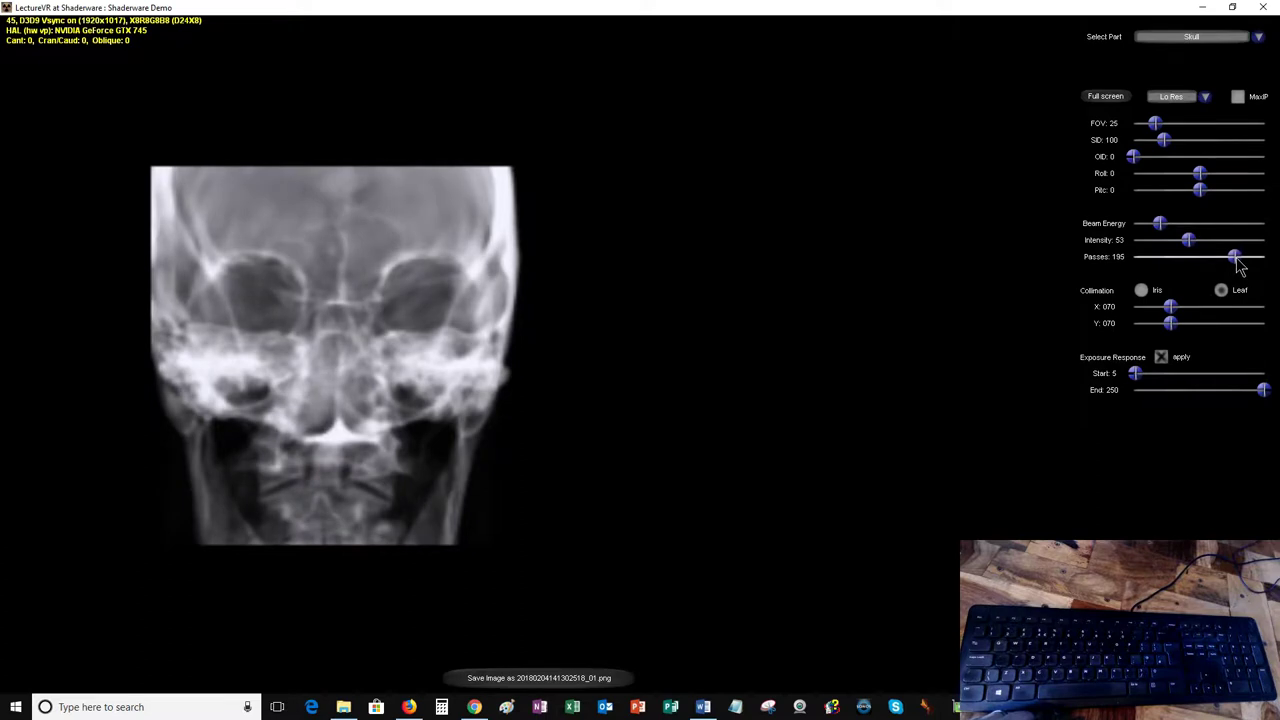
pyautogui.moveTo(1238, 262); pyautogui.dragTo(1162, 262)
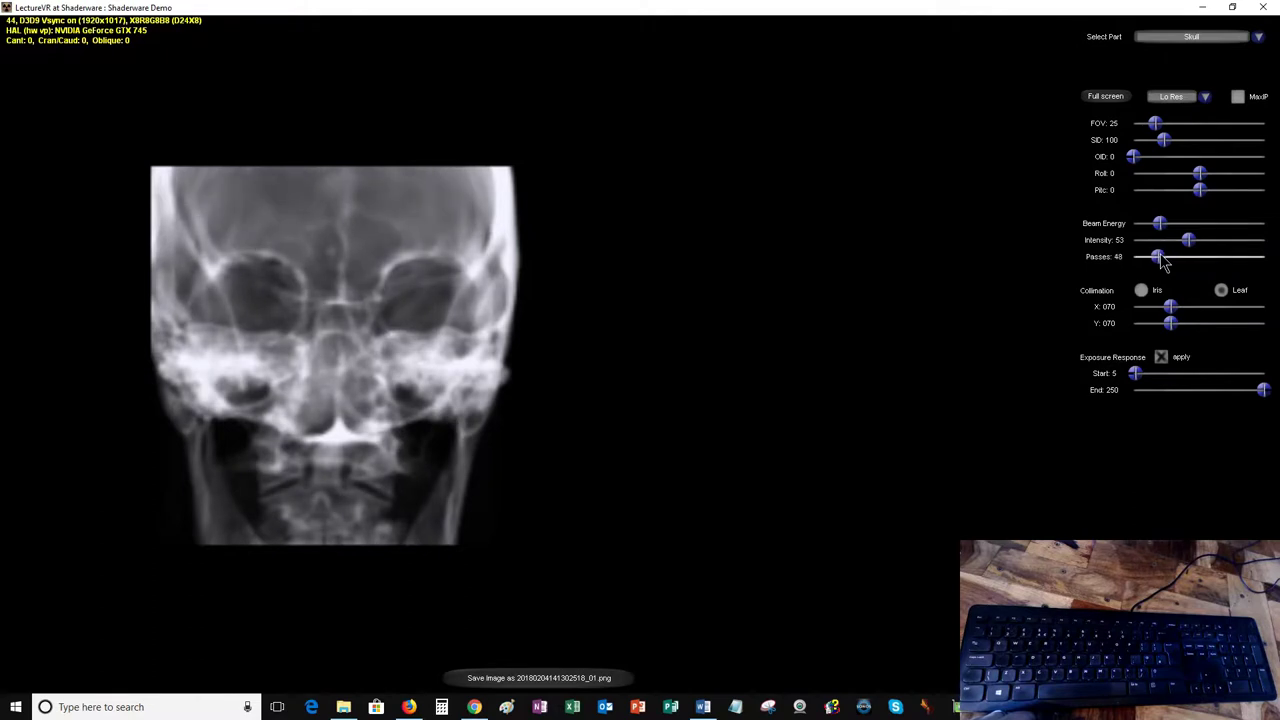
pyautogui.moveTo(1162, 262); pyautogui.dragTo(1157, 262)
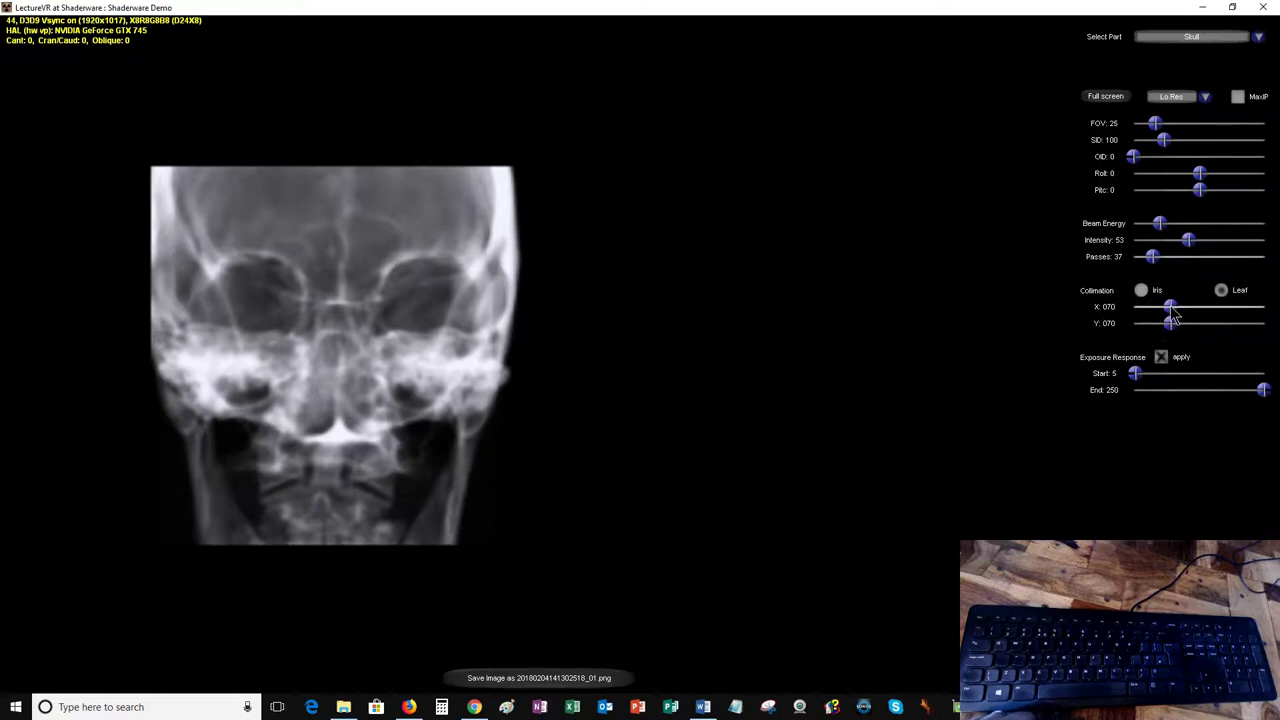
# Step: Try Iris collimation, return to Leaf, and open the field to X 123, Y 114
pyautogui.moveTo(1172, 308)
pyautogui.mouseDown()
pyautogui.moveTo(1196, 310)
pyautogui.moveTo(1150, 311)
pyautogui.moveTo(1192, 324)
pyautogui.moveTo(1151, 316)
pyautogui.mouseUp()
pyautogui.click(1145, 291)
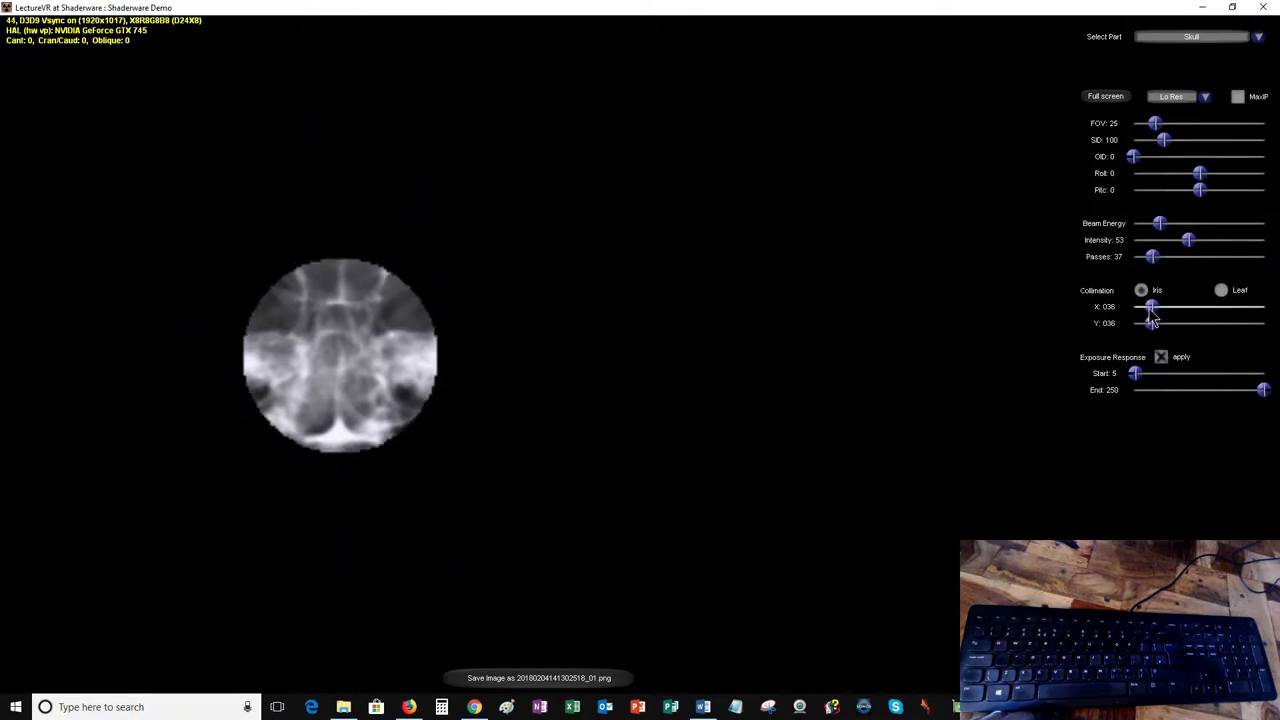
pyautogui.click(1221, 290)
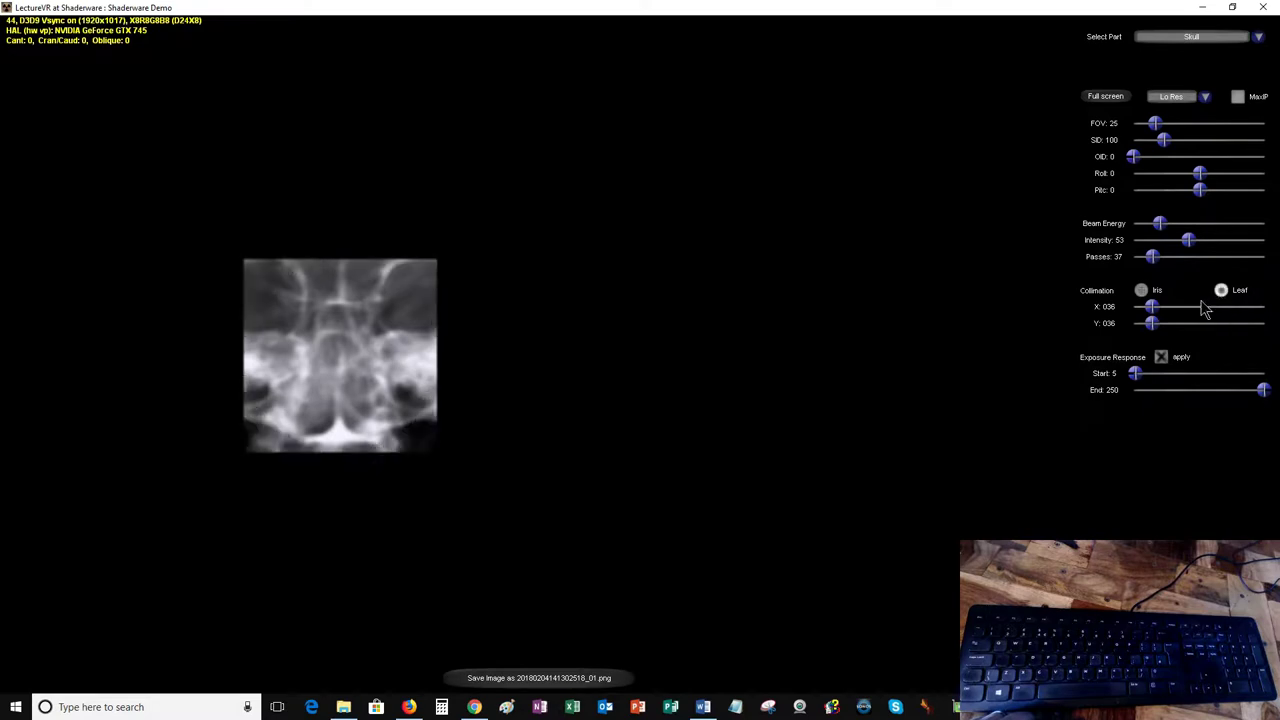
pyautogui.moveTo(1152, 306); pyautogui.dragTo(1200, 334)
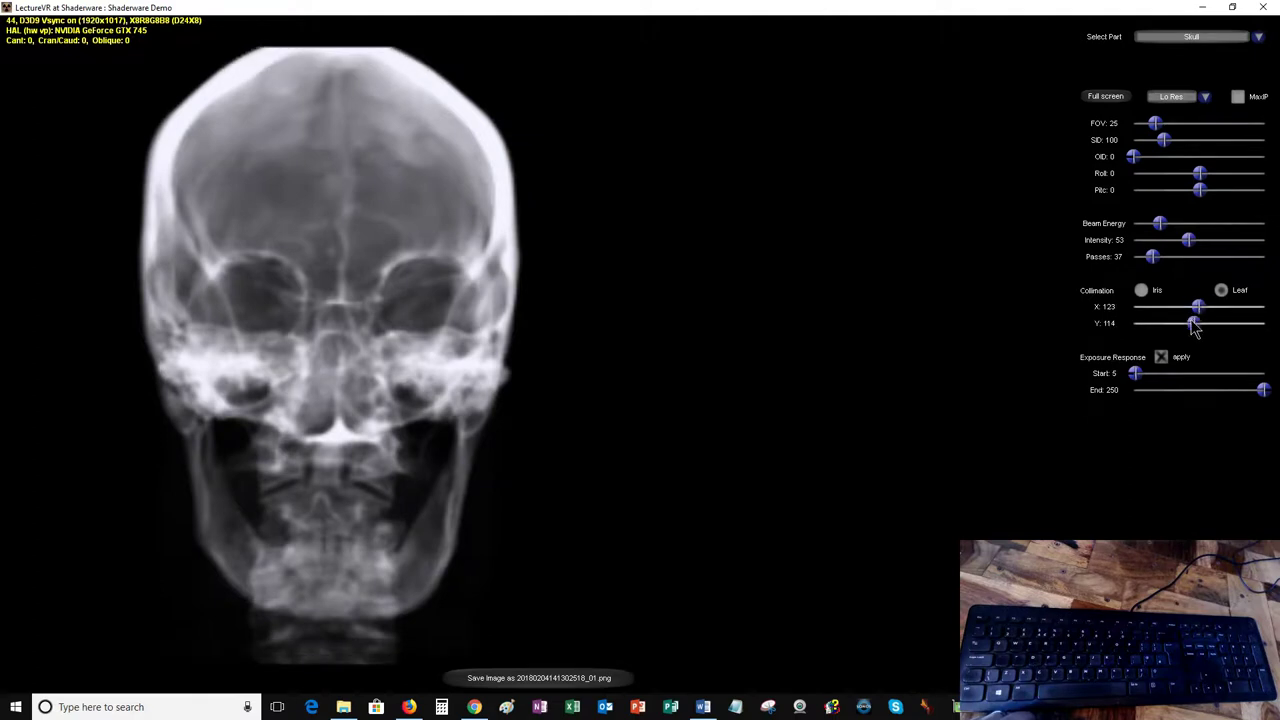
# Step: Toggle Exposure Response apply on and off to compare, leaving it on with Start 5, End 250
pyautogui.click(1160, 357)
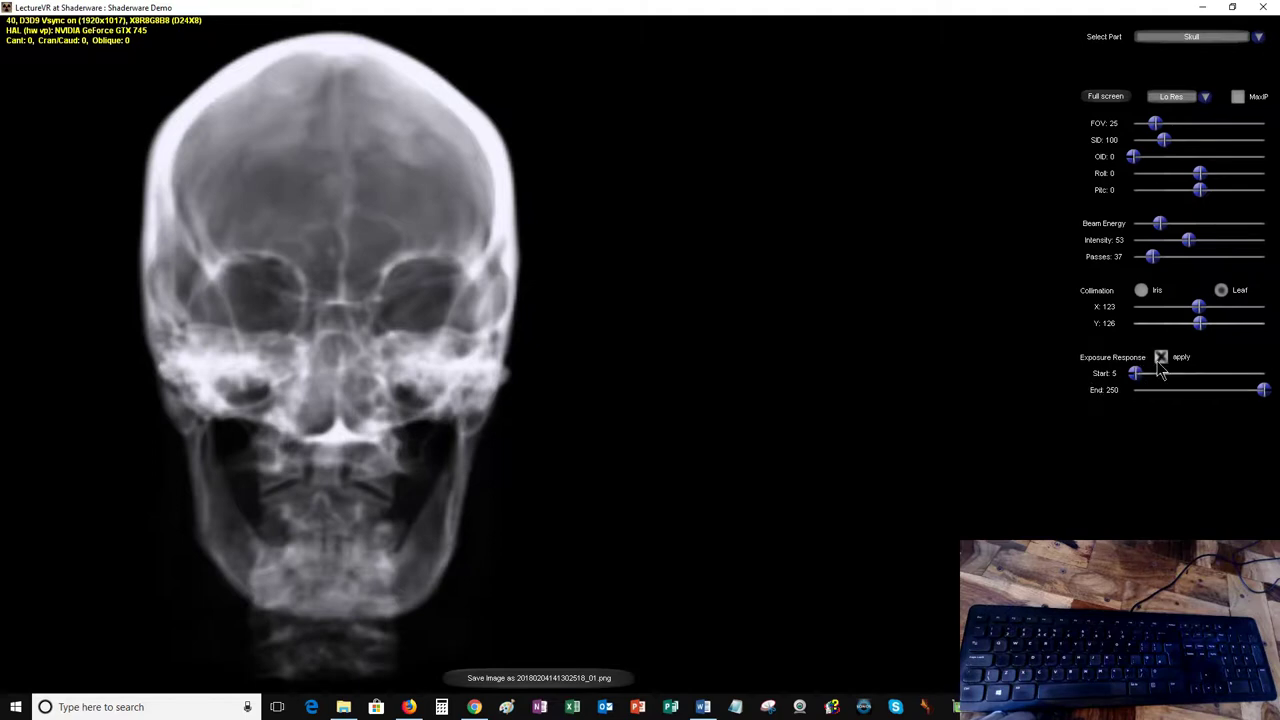
pyautogui.click(1160, 357)
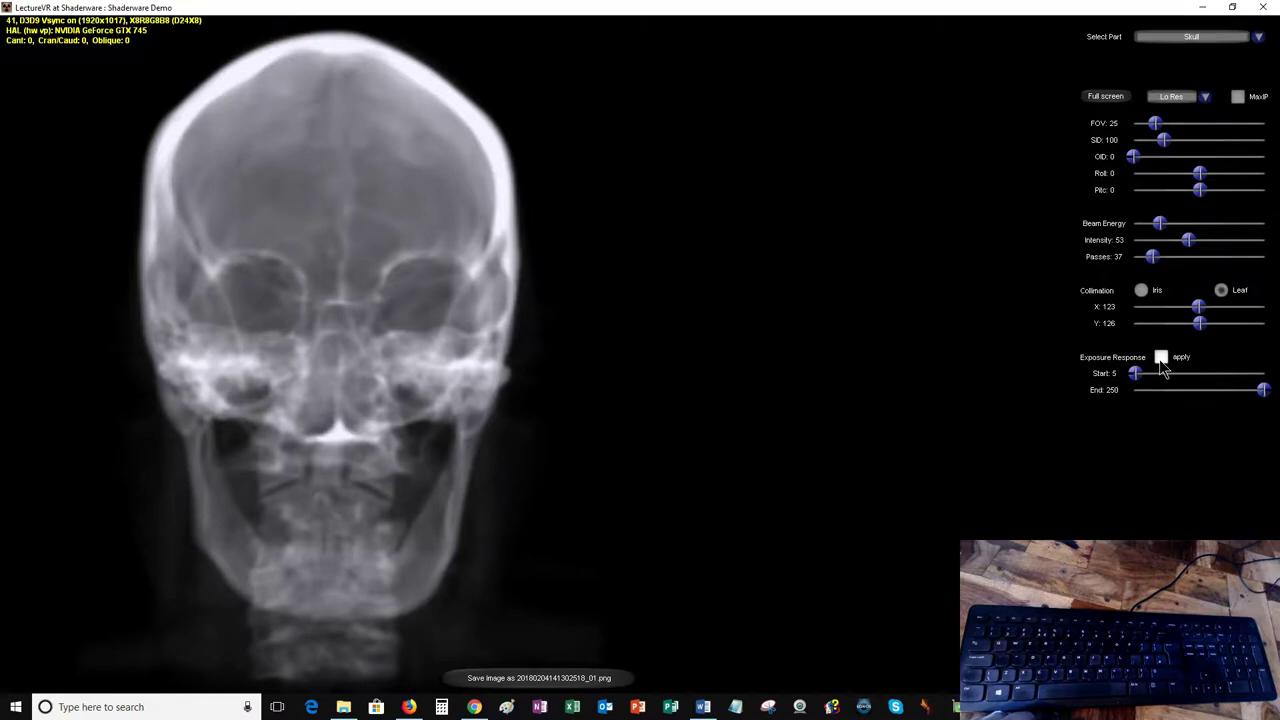
pyautogui.click(1160, 357)
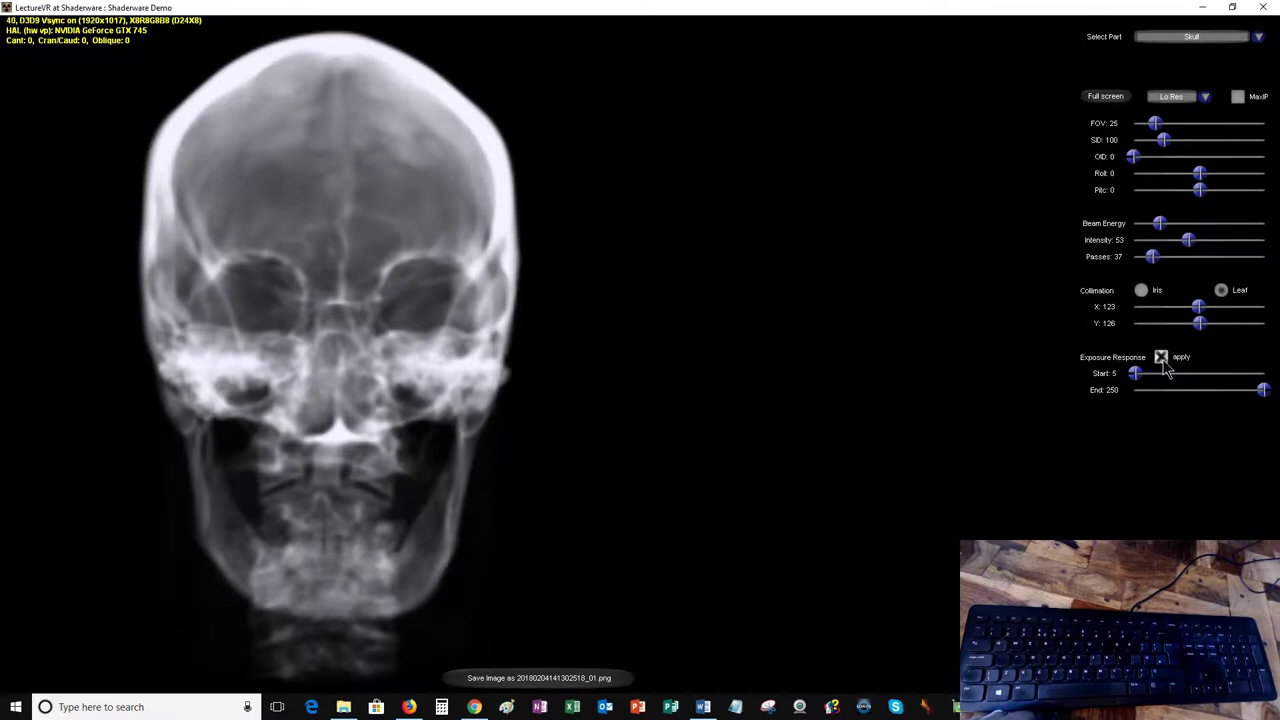
pyautogui.click(1160, 357)
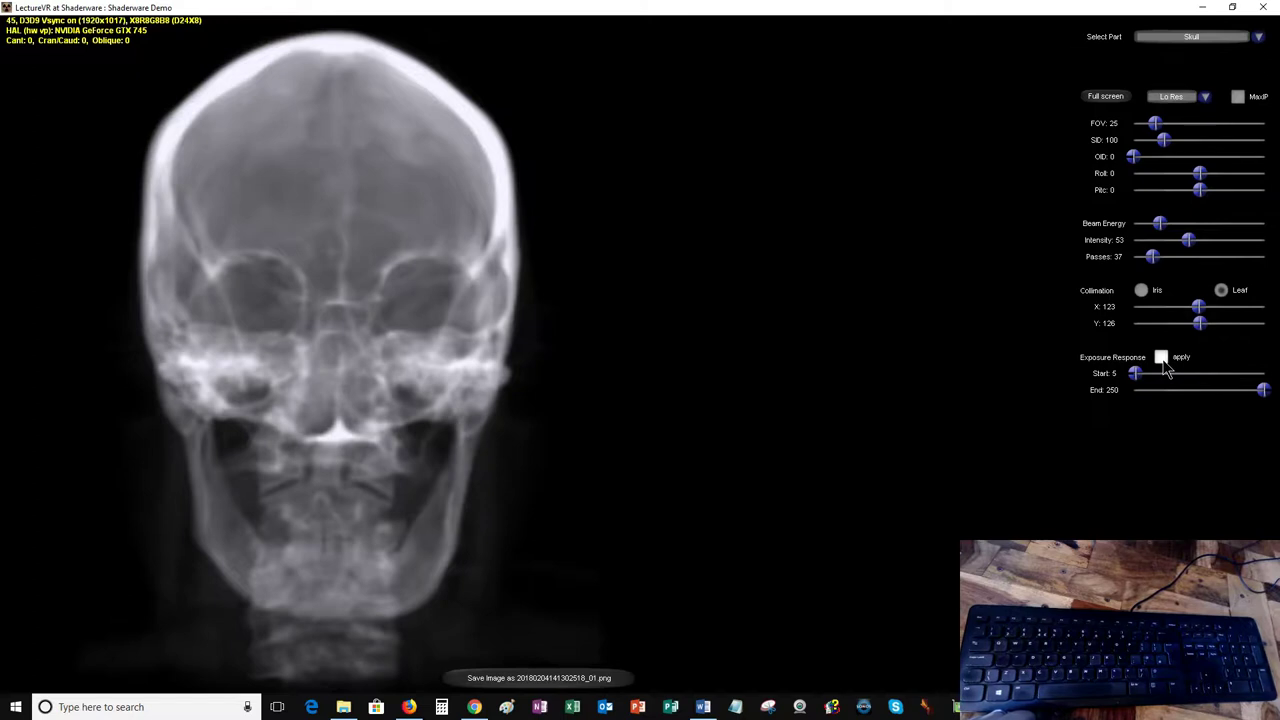
pyautogui.click(1160, 357)
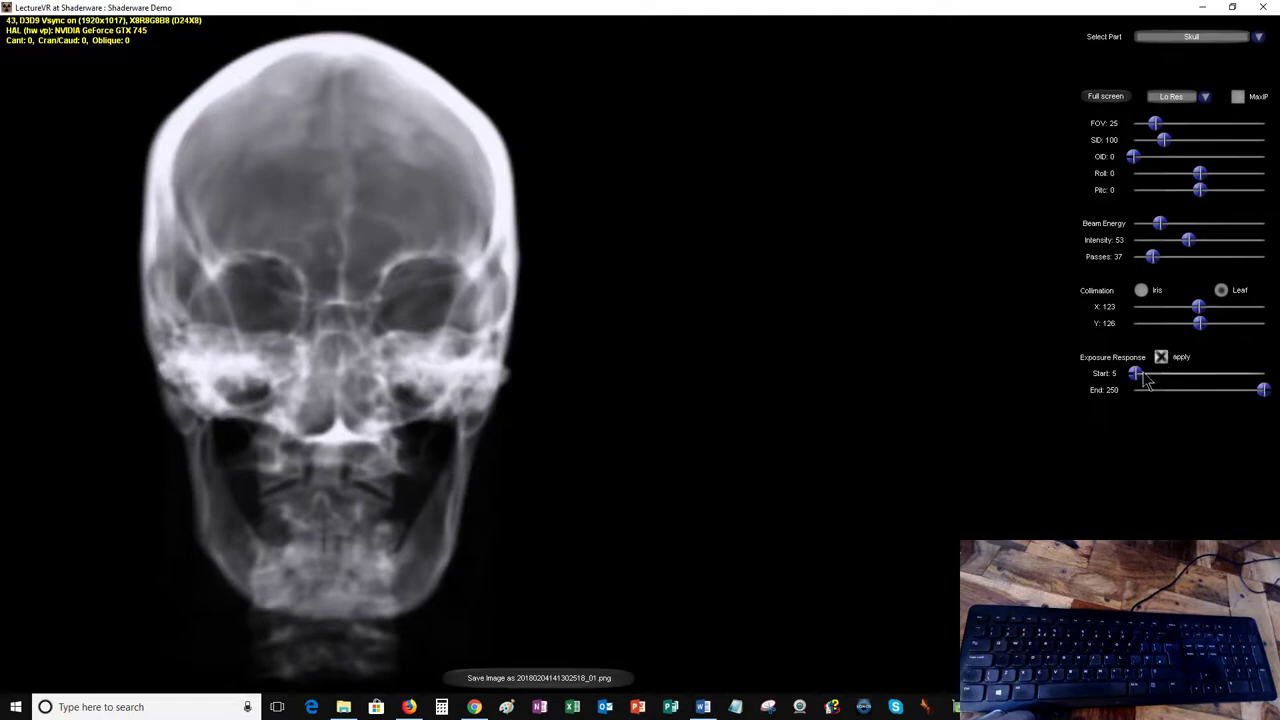
# Step: Experiment with the Exposure Response Start and End values to lighten or darken the skull
pyautogui.moveTo(1136, 373); pyautogui.dragTo(1156, 383)
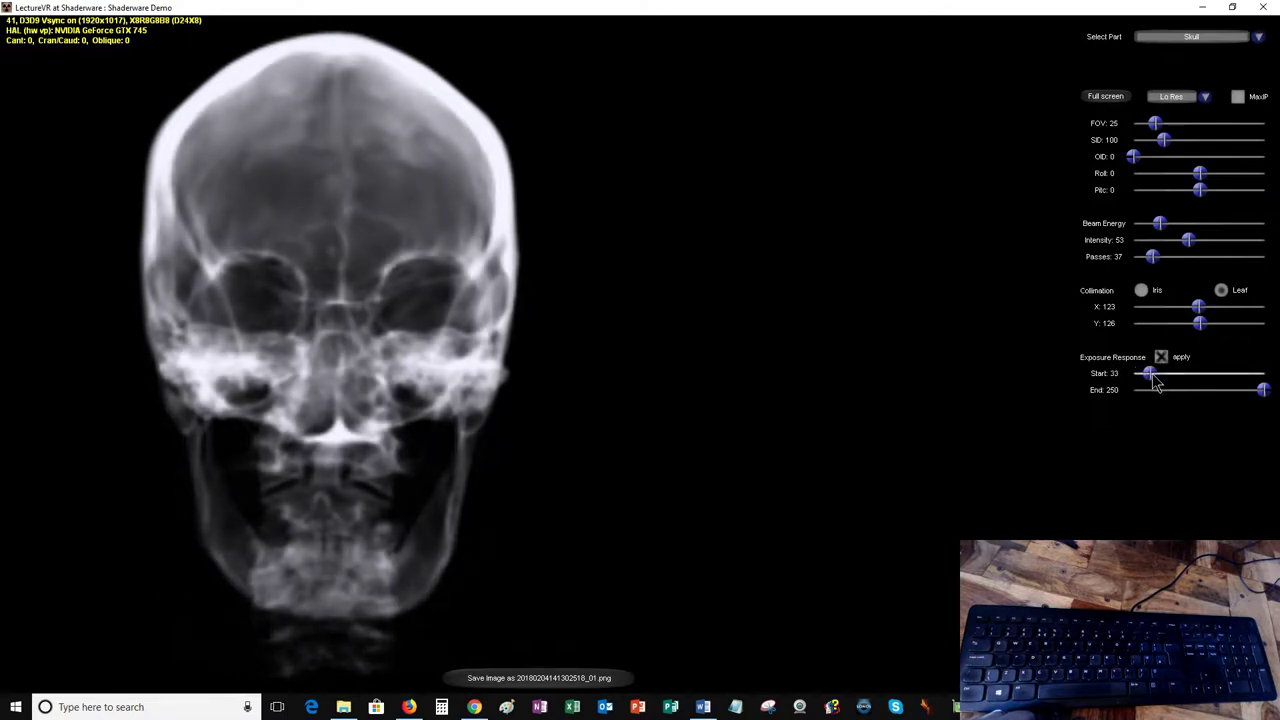
pyautogui.moveTo(1263, 390); pyautogui.dragTo(1226, 402)
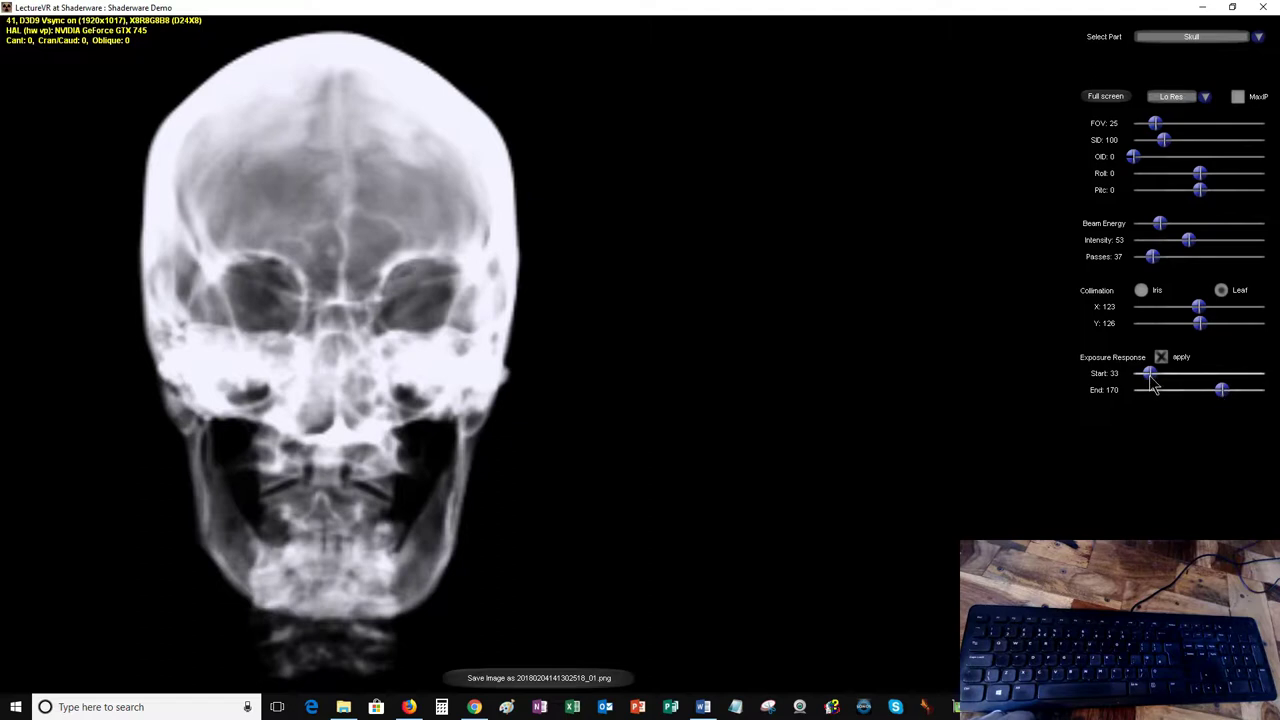
pyautogui.moveTo(1150, 375); pyautogui.dragTo(1146, 375)
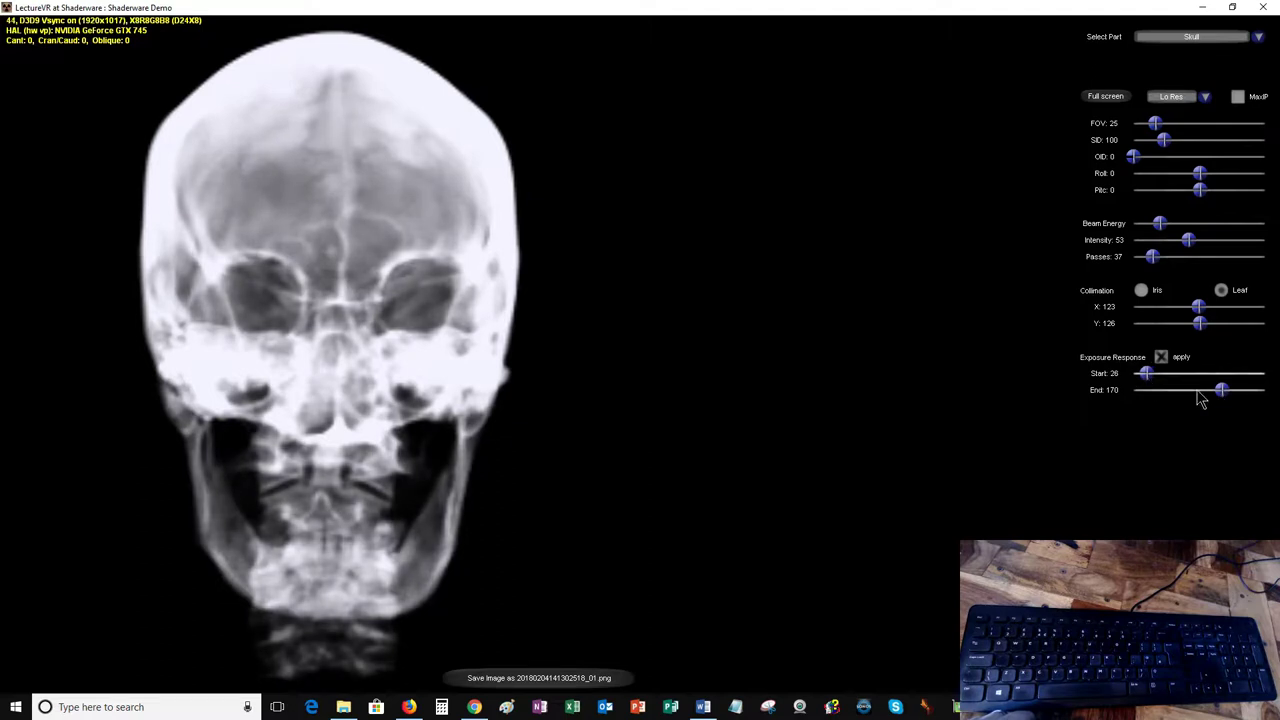
pyautogui.moveTo(1221, 390); pyautogui.dragTo(1160, 385)
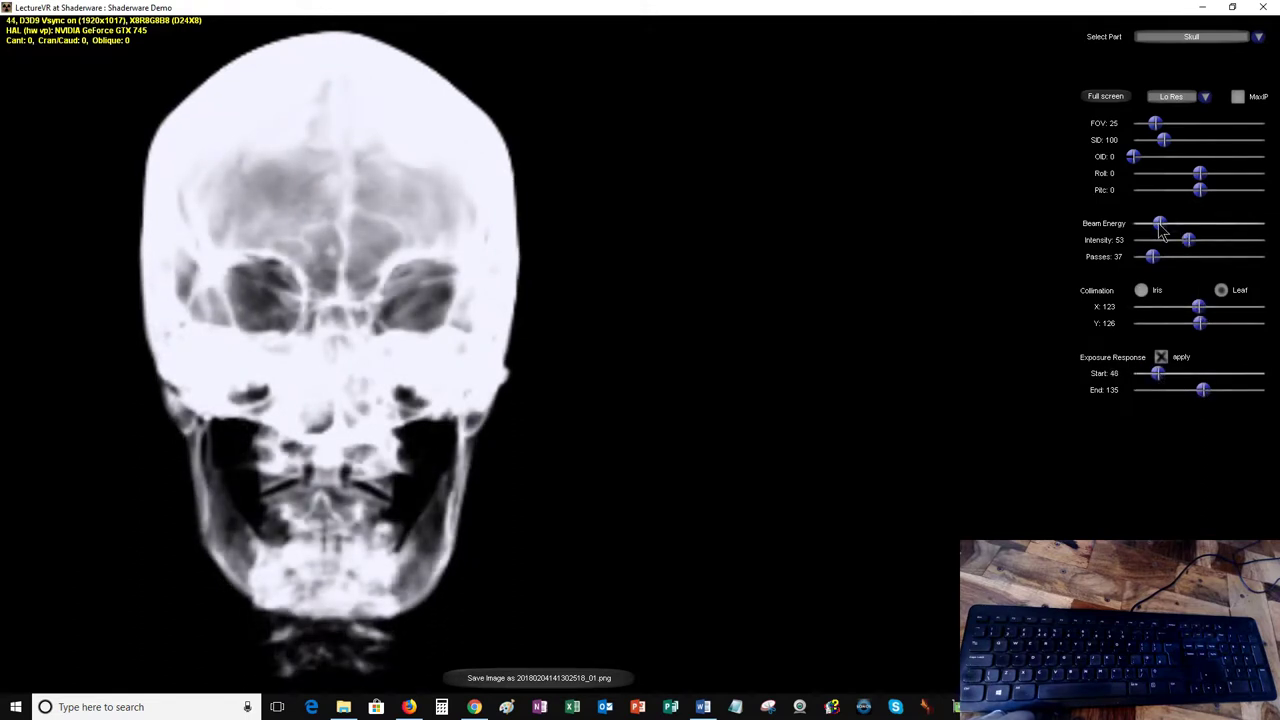
# Step: Retune Beam Energy, lower Exposure Start to 17, and adjust Intensity
pyautogui.moveTo(1159, 227); pyautogui.dragTo(1196, 249)
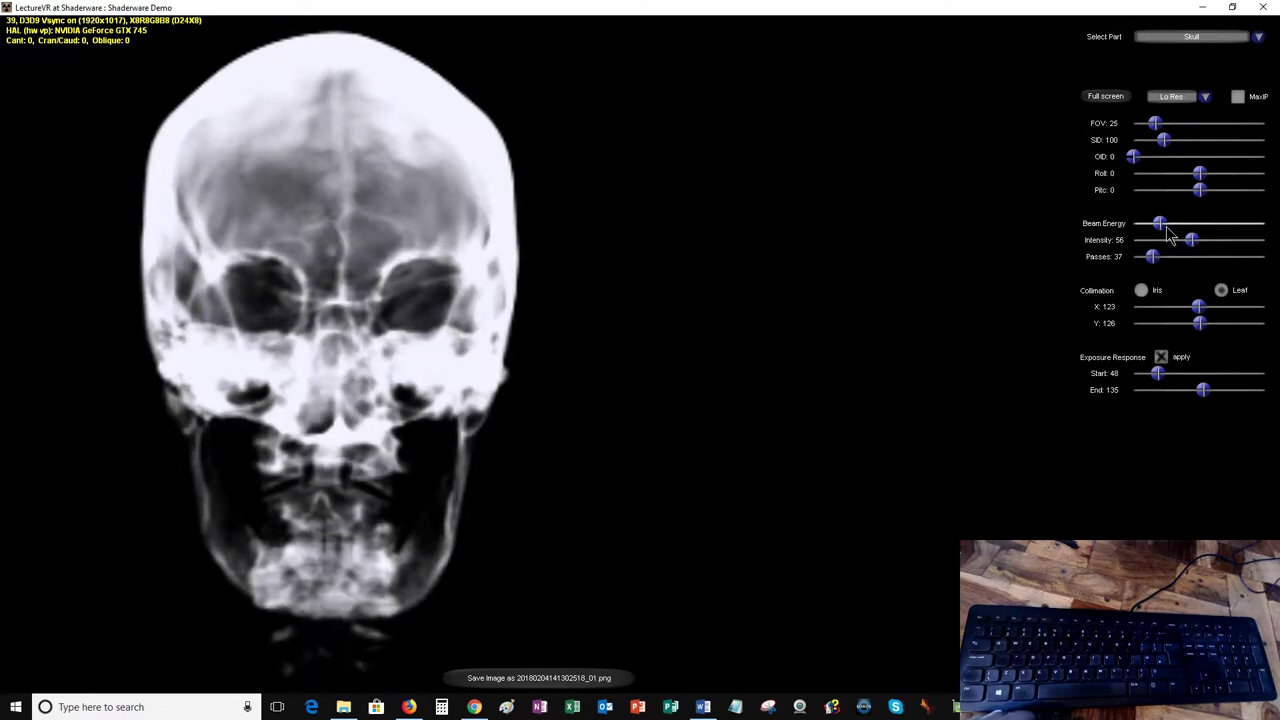
pyautogui.moveTo(1160, 224); pyautogui.dragTo(1160, 224)
pyautogui.scroll(4, 1160, 231)
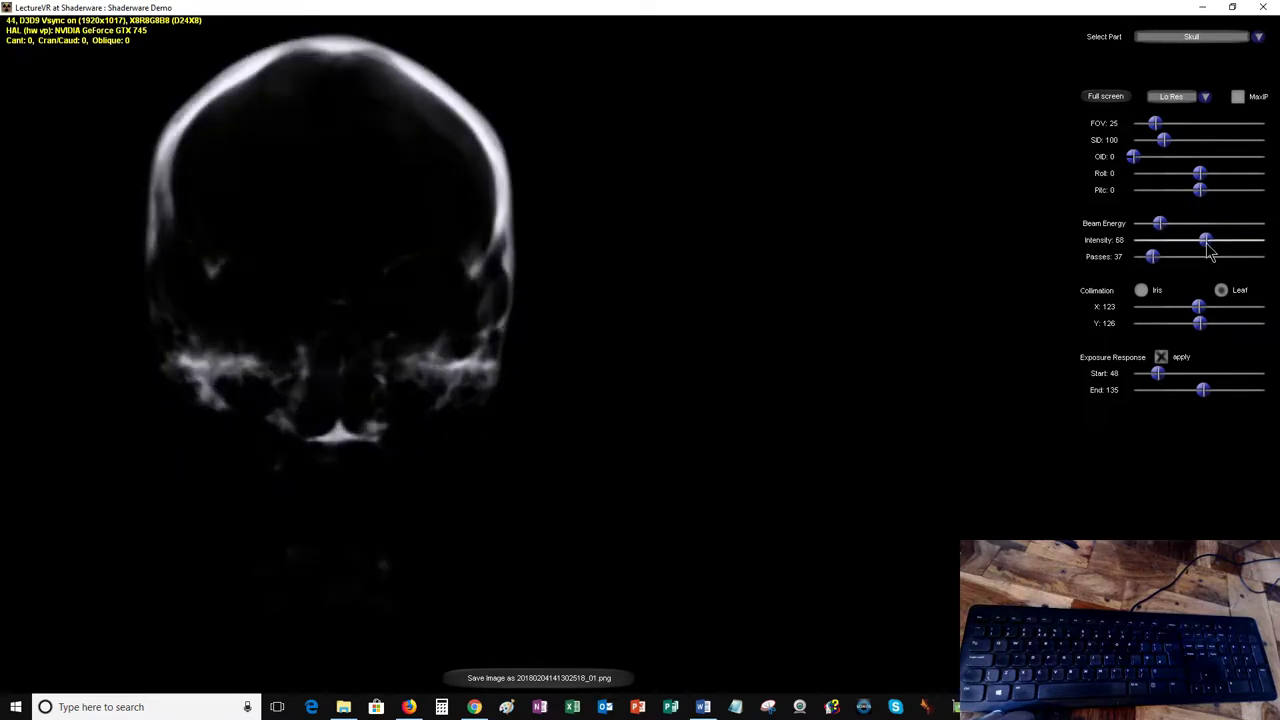
pyautogui.moveTo(1158, 226); pyautogui.dragTo(1193, 250)
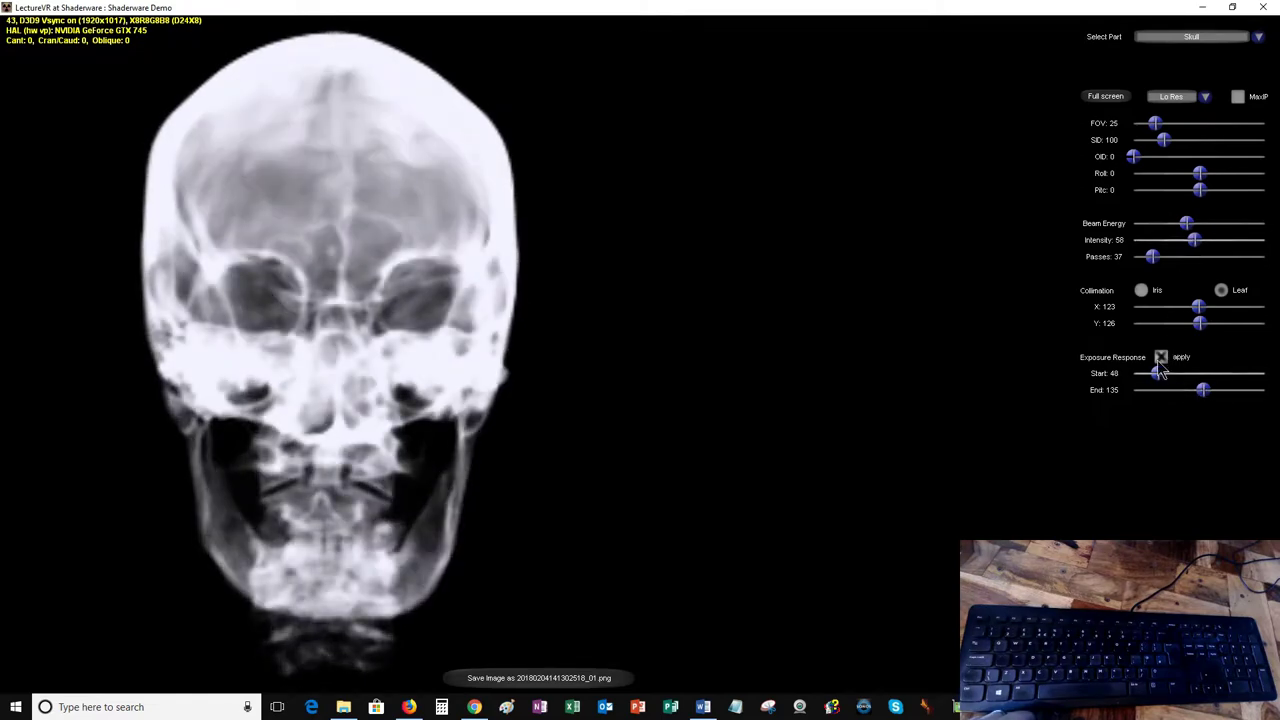
pyautogui.moveTo(1157, 374); pyautogui.dragTo(1254, 390)
pyautogui.moveTo(1147, 374); pyautogui.dragTo(1141, 374)
pyautogui.moveTo(1186, 223); pyautogui.dragTo(1201, 254)
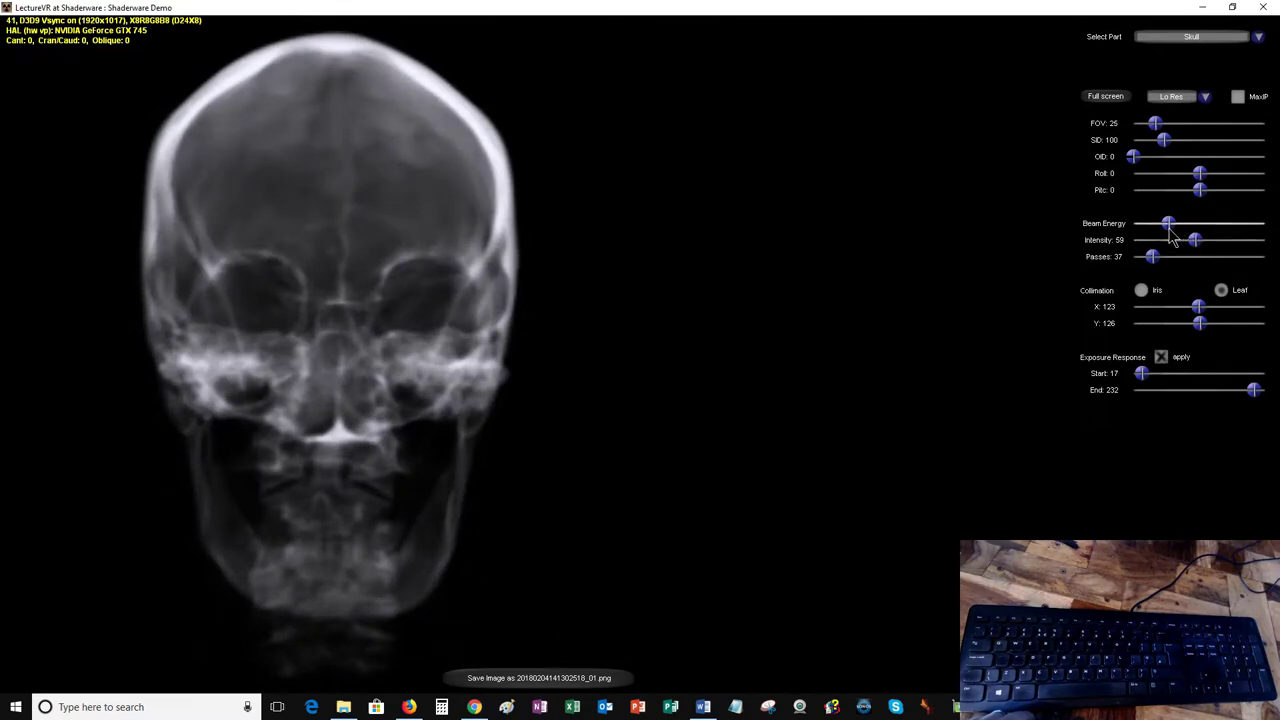
pyautogui.moveTo(1194, 240)
pyautogui.mouseDown()
pyautogui.moveTo(1208, 250)
pyautogui.moveTo(1193, 252)
pyautogui.mouseUp()
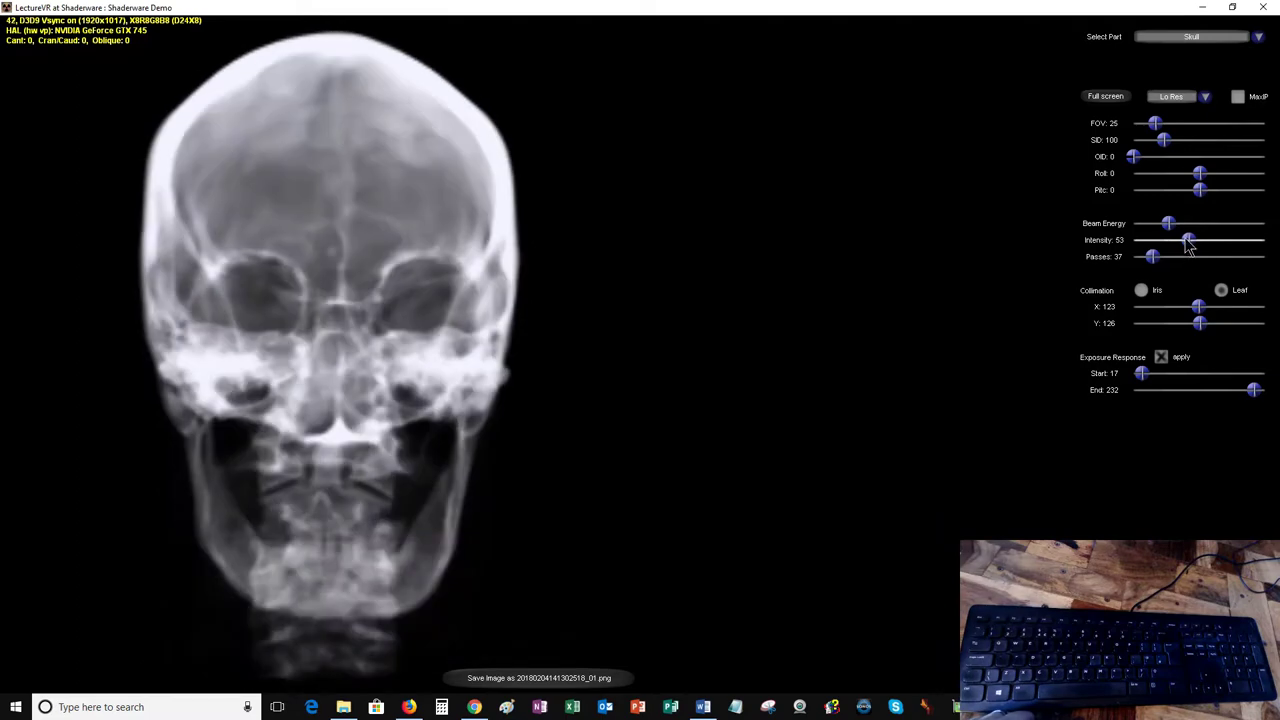
pyautogui.moveTo(1181, 239); pyautogui.dragTo(1187, 253)
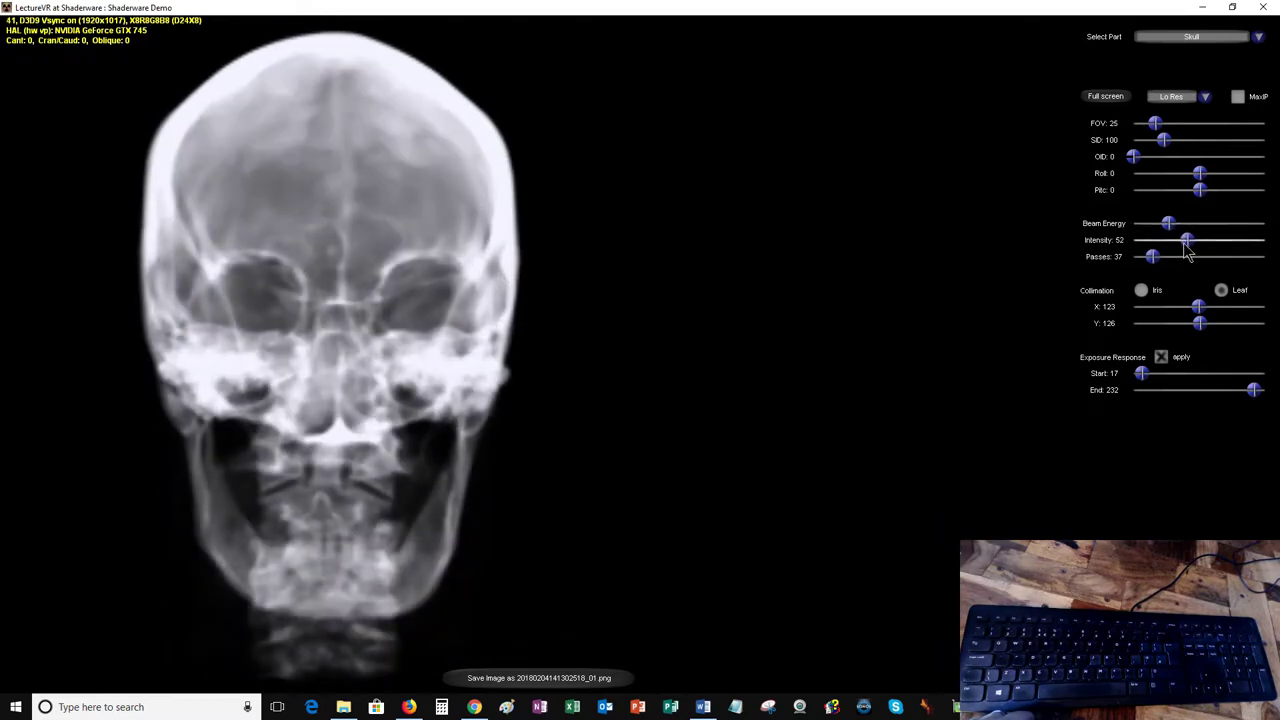
# Step: Switch off Exposure Response, set Start 6 and End 241, and raise Beam Energy near maximum
pyautogui.click(1160, 357)
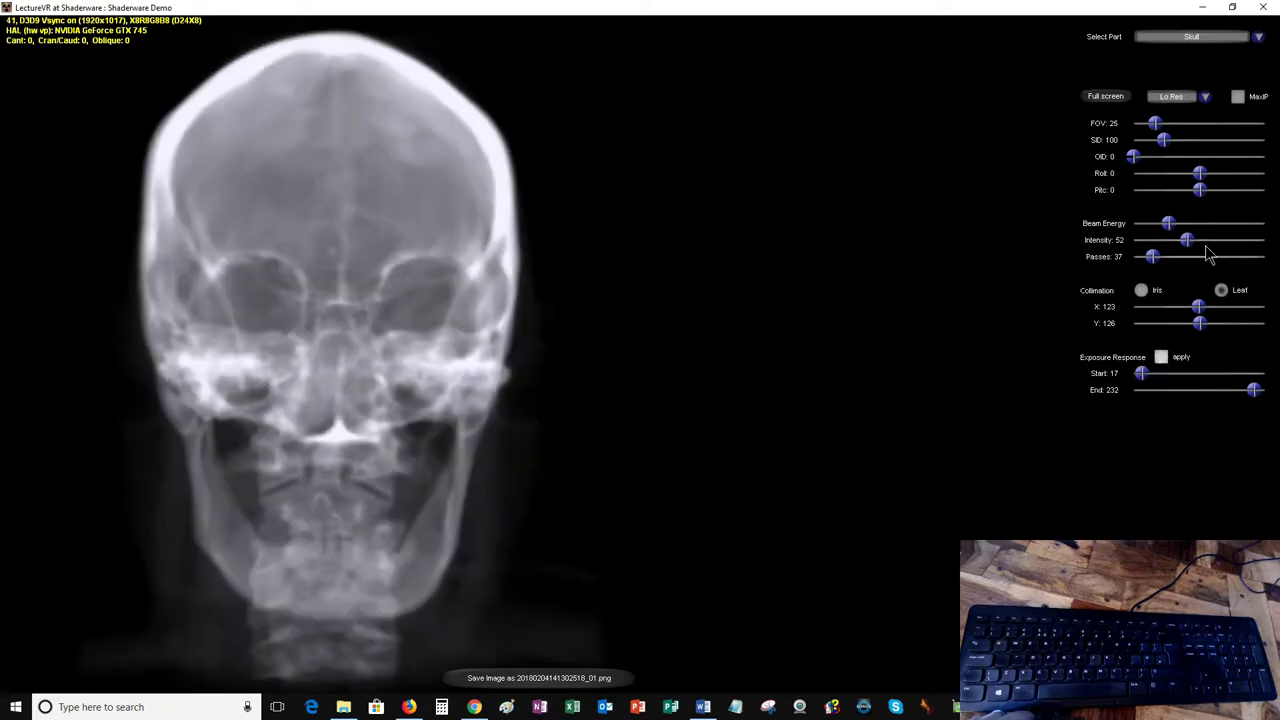
pyautogui.moveTo(1168, 223); pyautogui.dragTo(1188, 250)
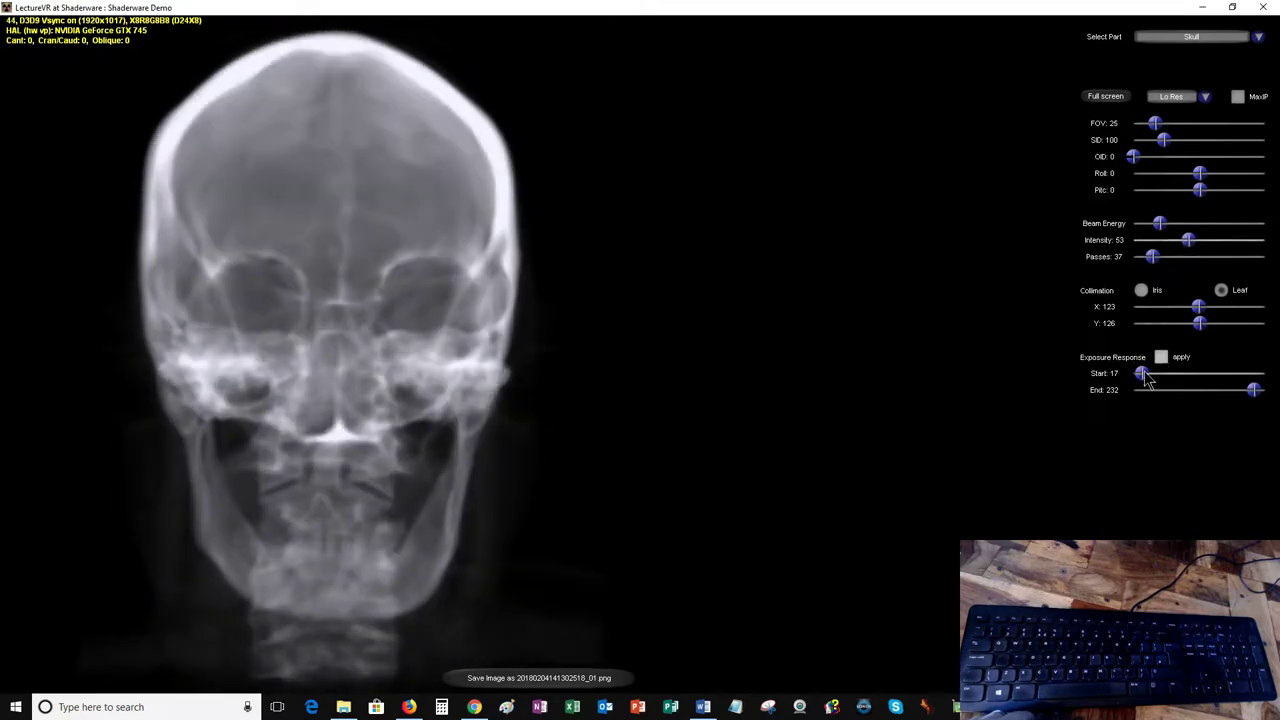
pyautogui.moveTo(1146, 378); pyautogui.dragTo(1137, 377)
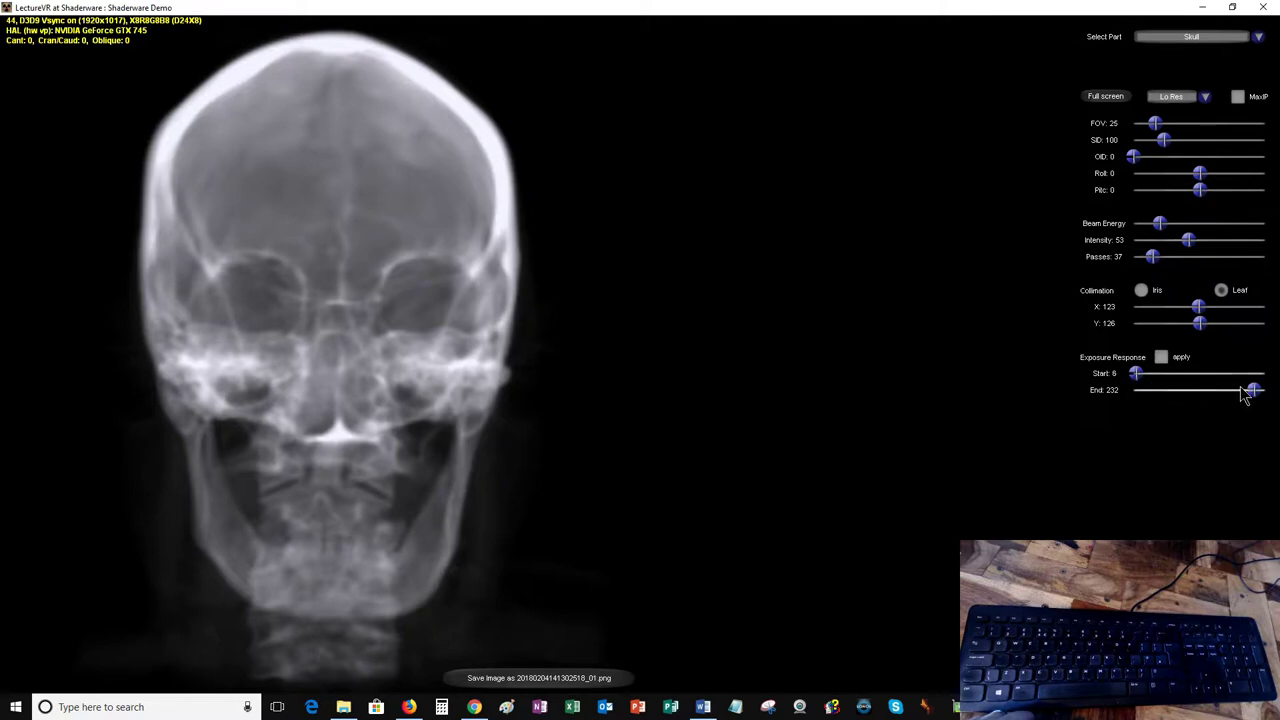
pyautogui.moveTo(1255, 395); pyautogui.dragTo(1258, 397)
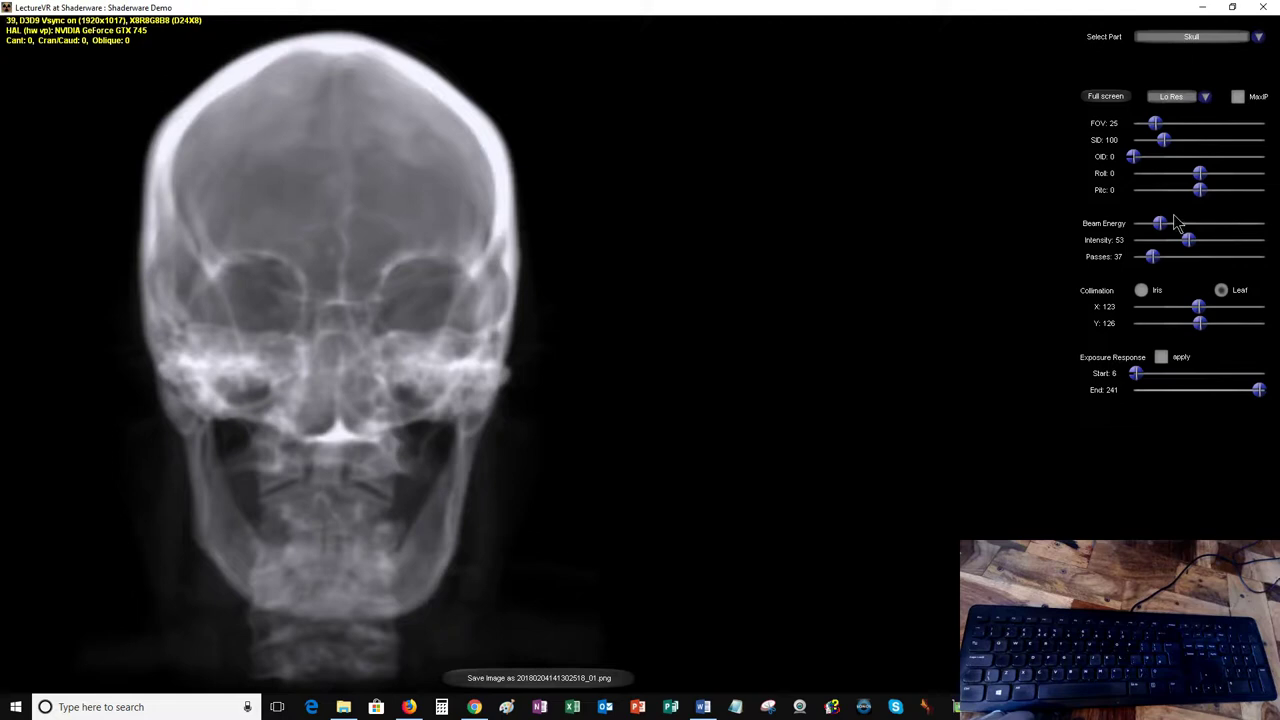
pyautogui.moveTo(1160, 226); pyautogui.dragTo(1199, 246)
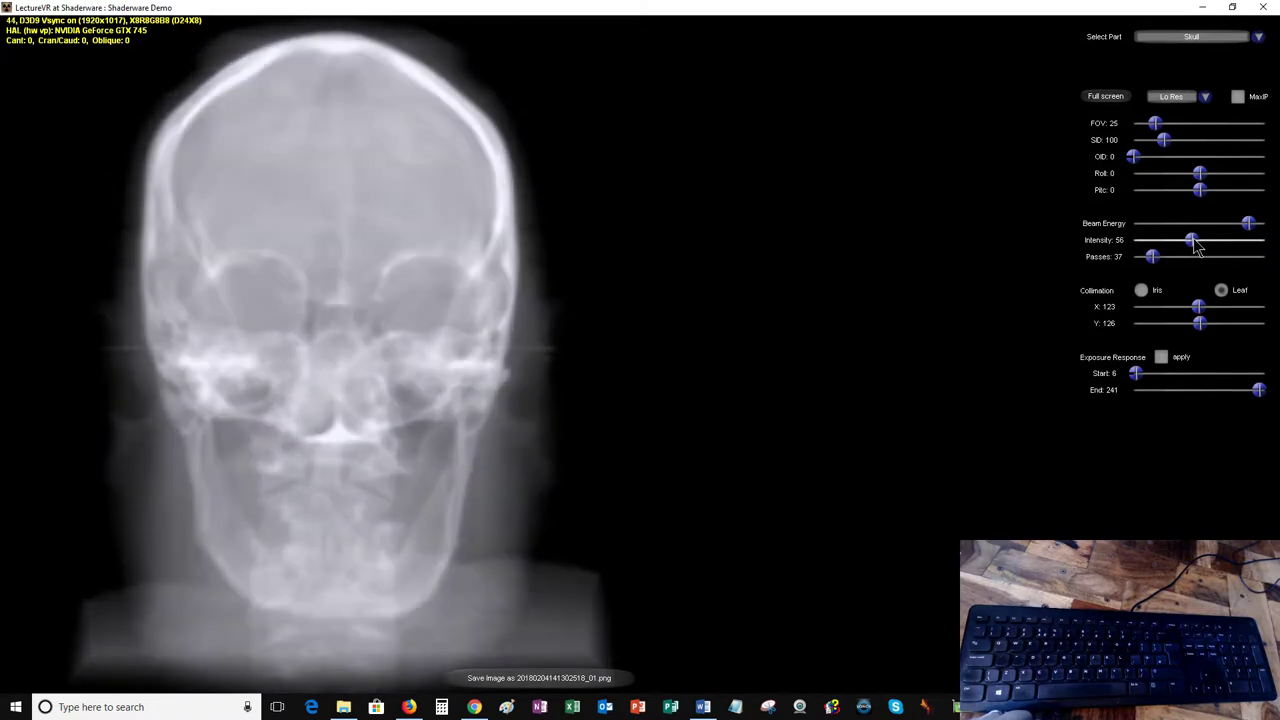
# Step: Reapply Exposure Response with Start 40 and End 178, and bring Beam Energy back down
pyautogui.click(1160, 357)
pyautogui.moveTo(1137, 374); pyautogui.dragTo(1182, 383)
pyautogui.moveTo(1259, 395); pyautogui.dragTo(1185, 379)
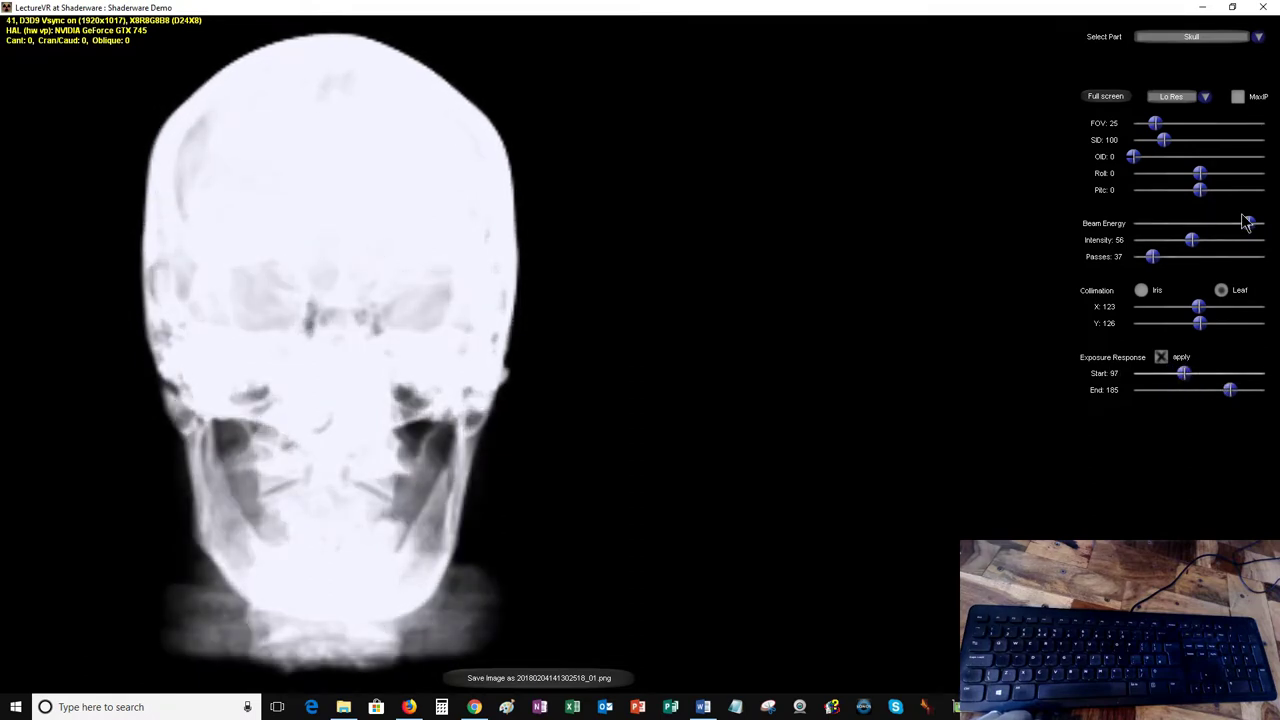
pyautogui.moveTo(1248, 222); pyautogui.dragTo(1177, 226)
pyautogui.moveTo(1184, 376); pyautogui.dragTo(1158, 383)
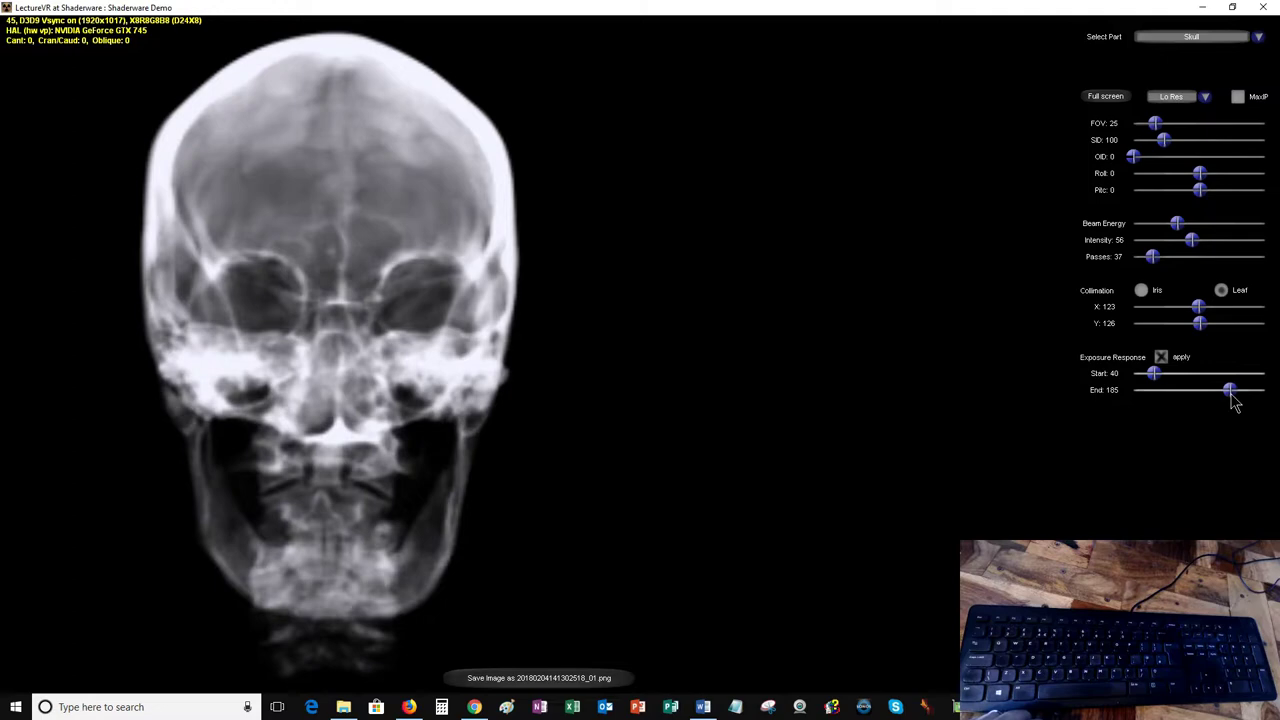
pyautogui.moveTo(1233, 394); pyautogui.dragTo(1230, 403)
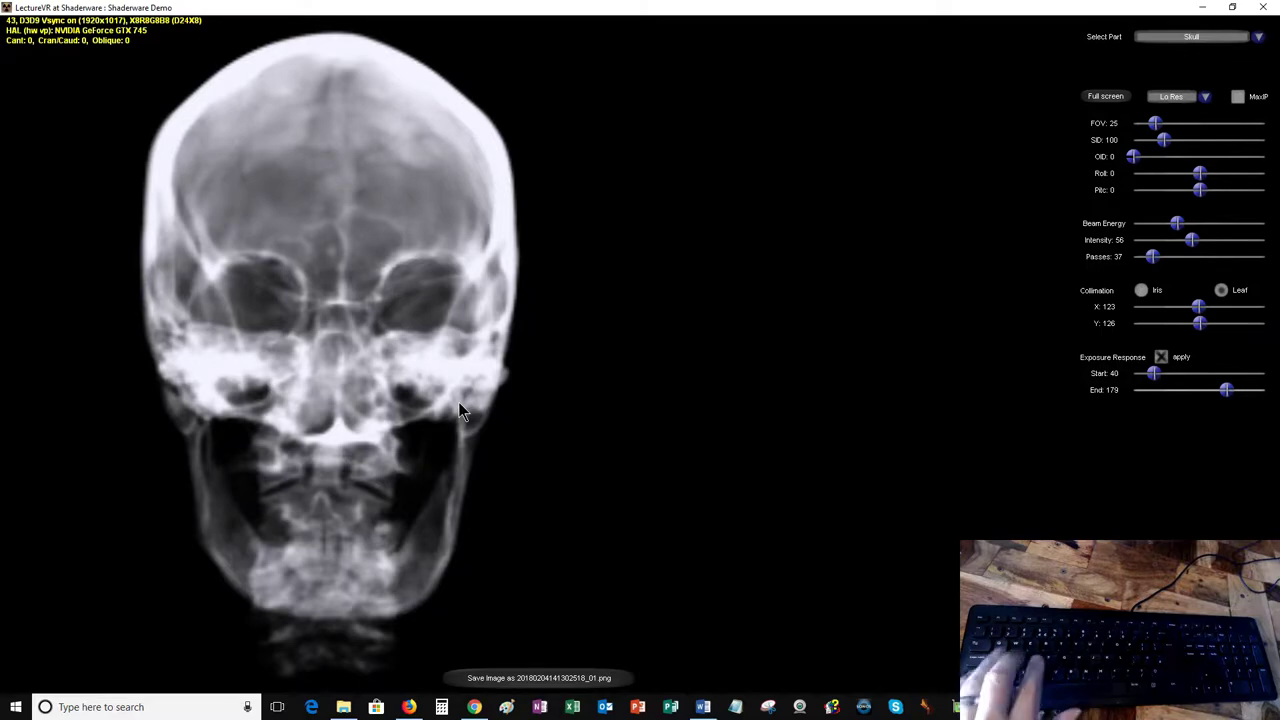
# Step: Rotate the skull through oblique and lateral views and back to frontal
pyautogui.press('Left')
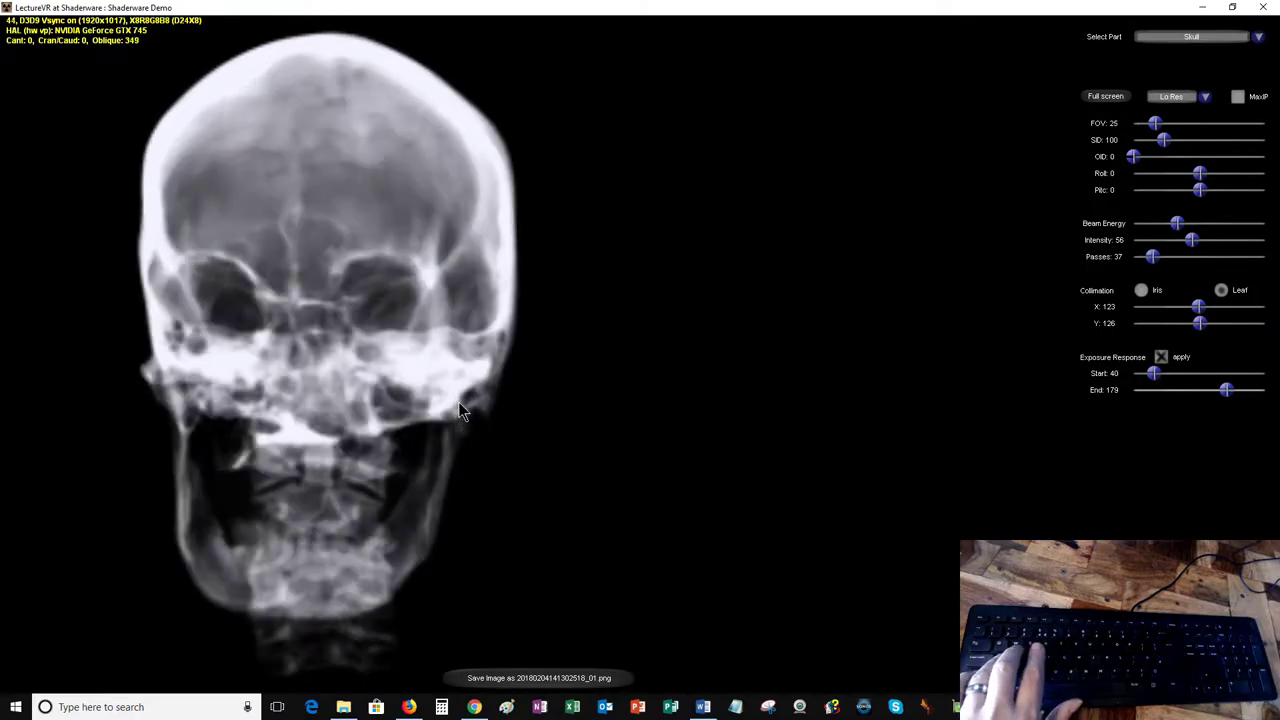
pyautogui.press('Left')
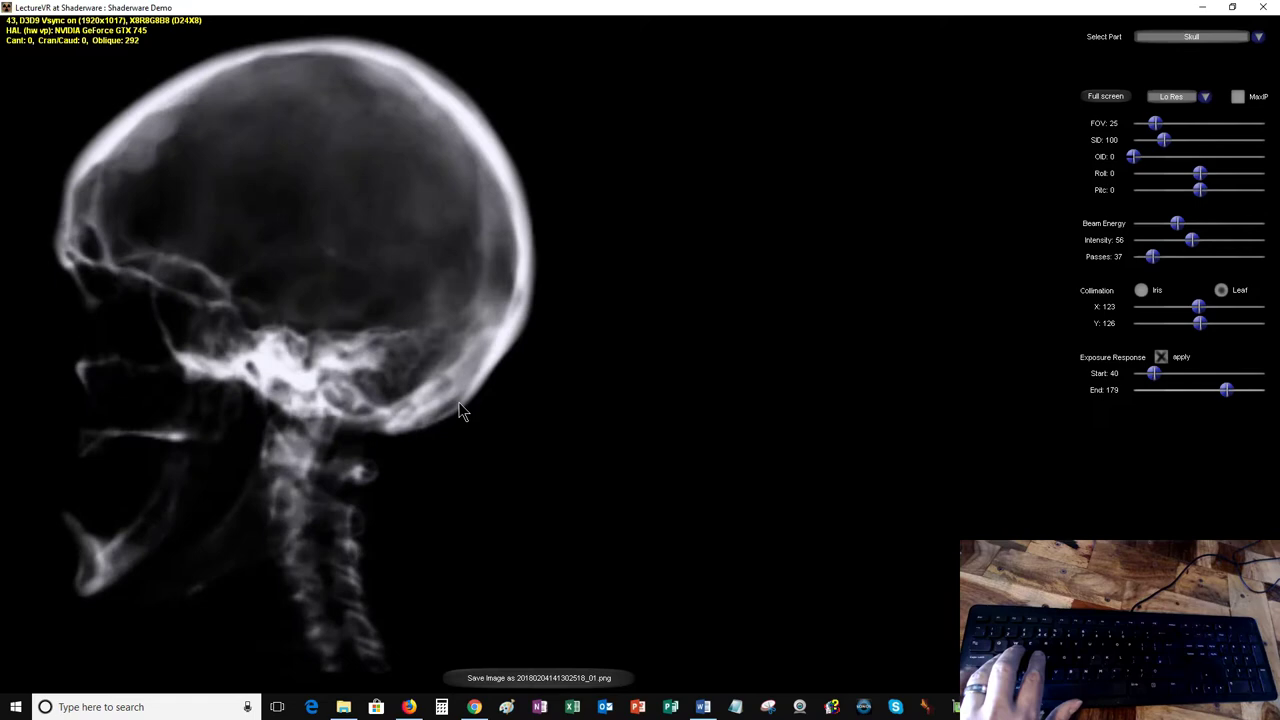
pyautogui.press('Left')
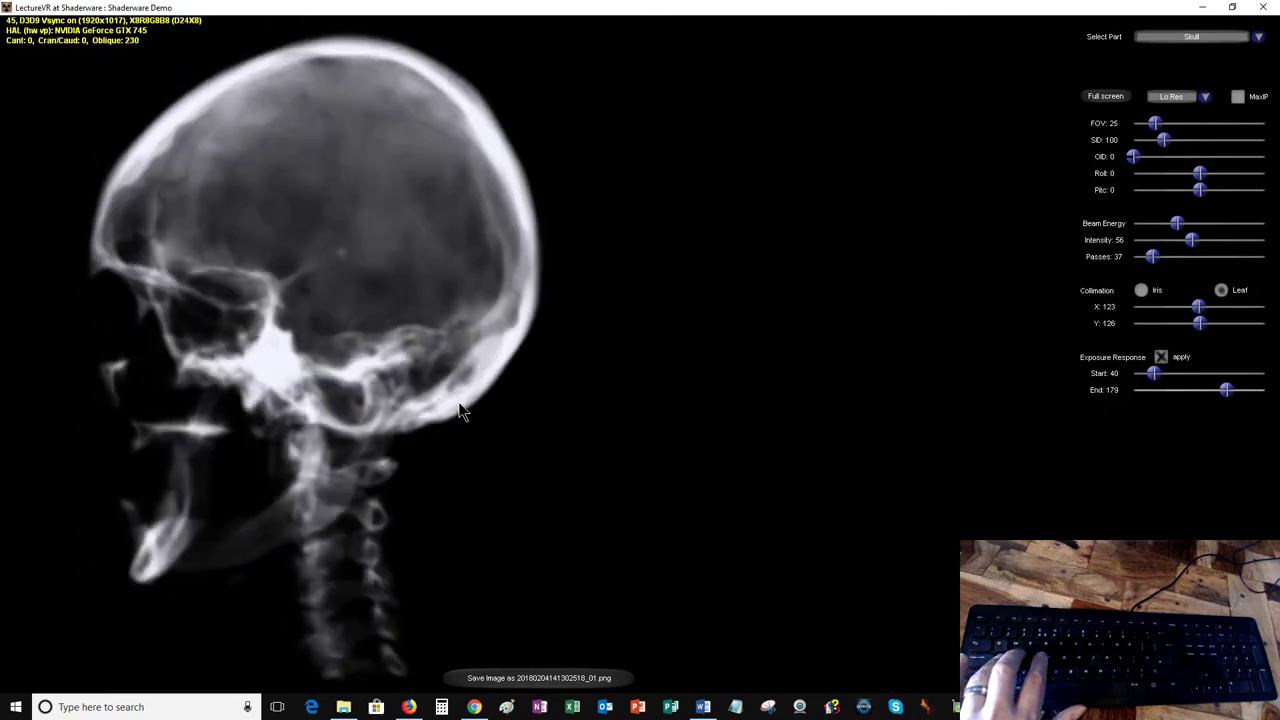
pyautogui.press('Left')
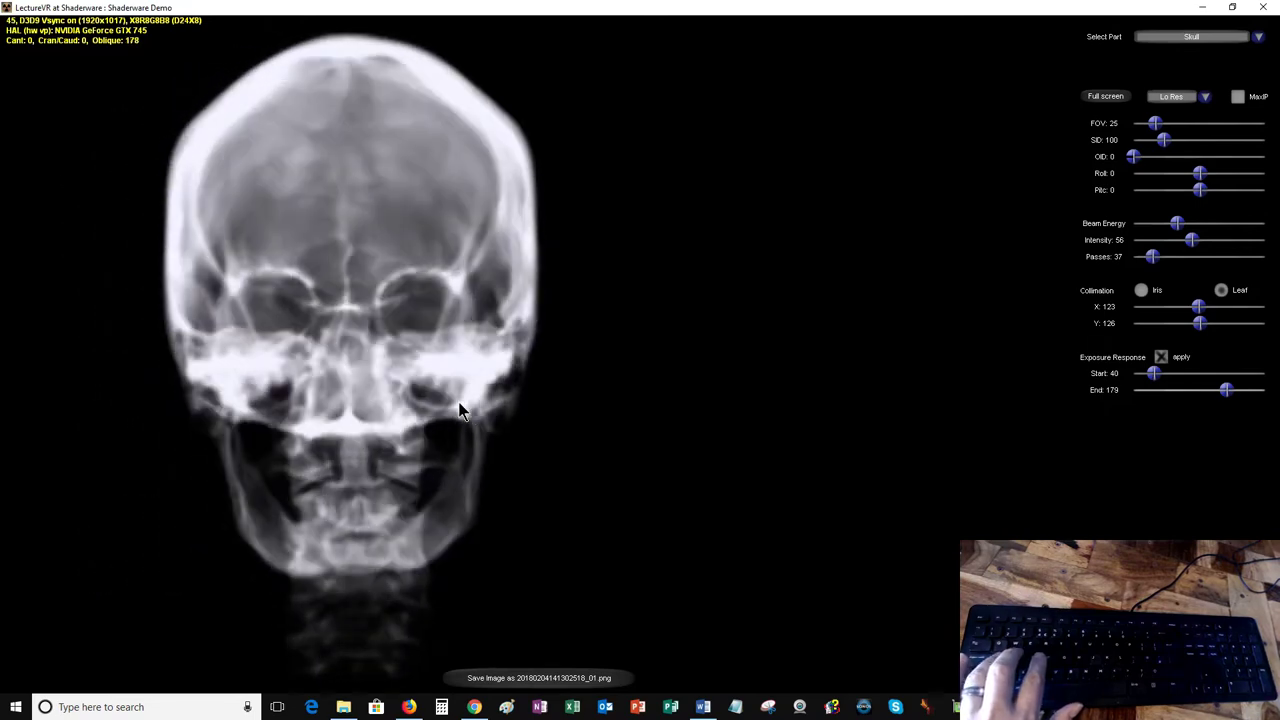
pyautogui.press('Right')
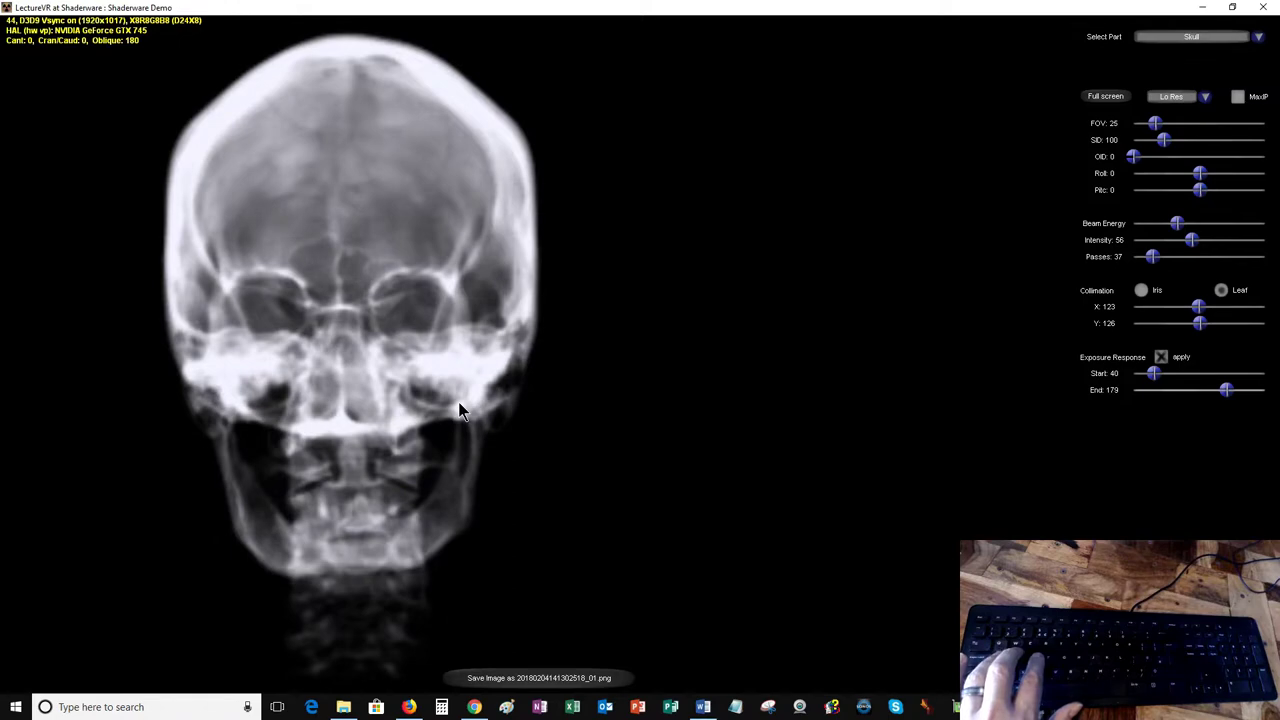
pyautogui.press('Right')
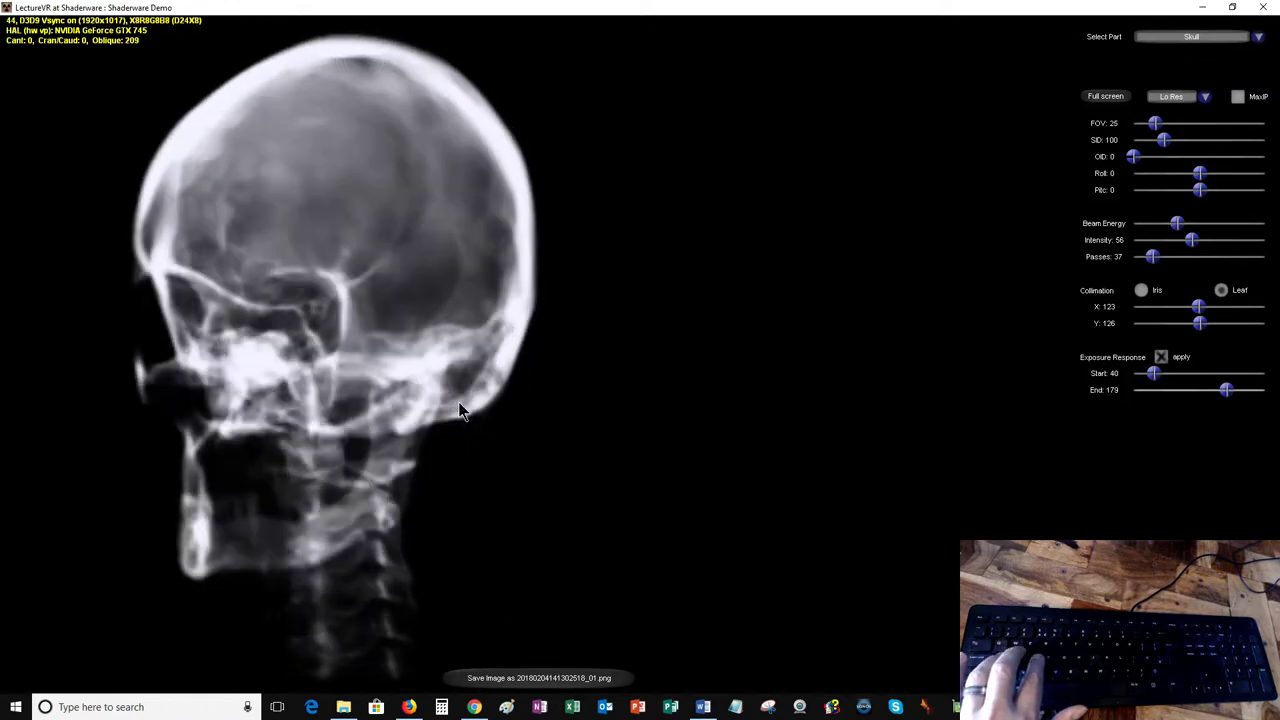
pyautogui.press('Right')
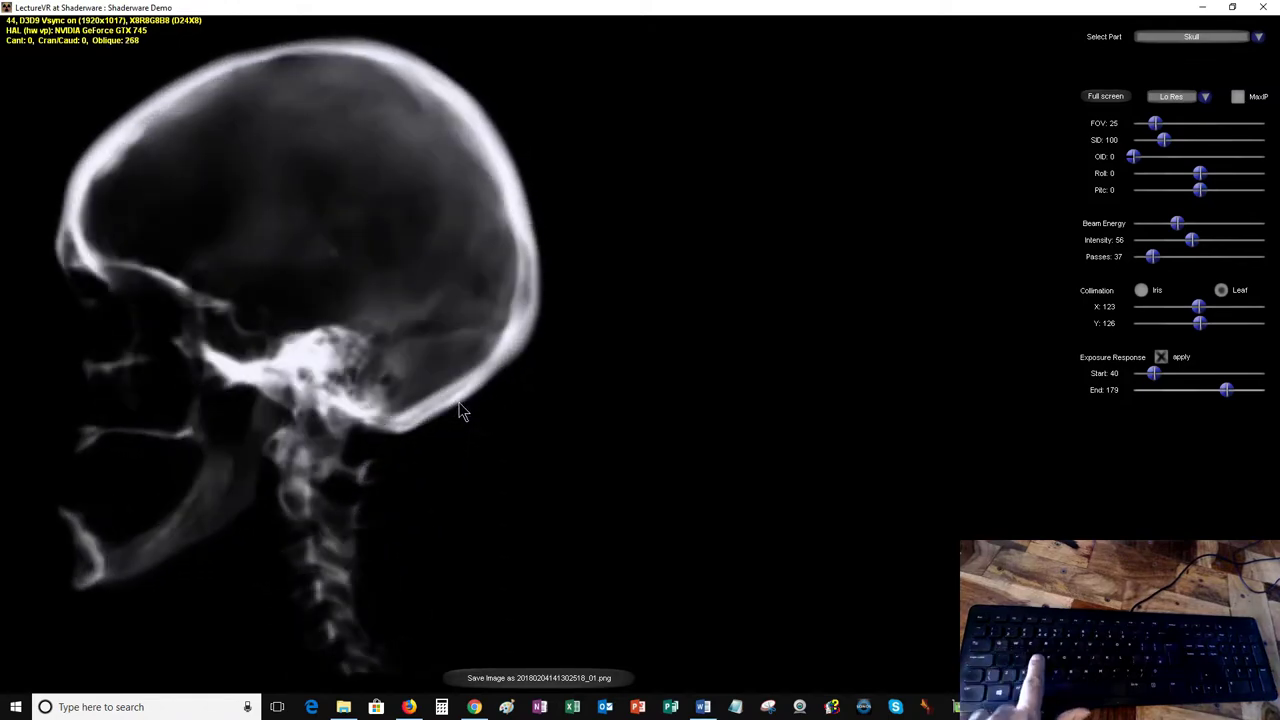
pyautogui.press('Right')
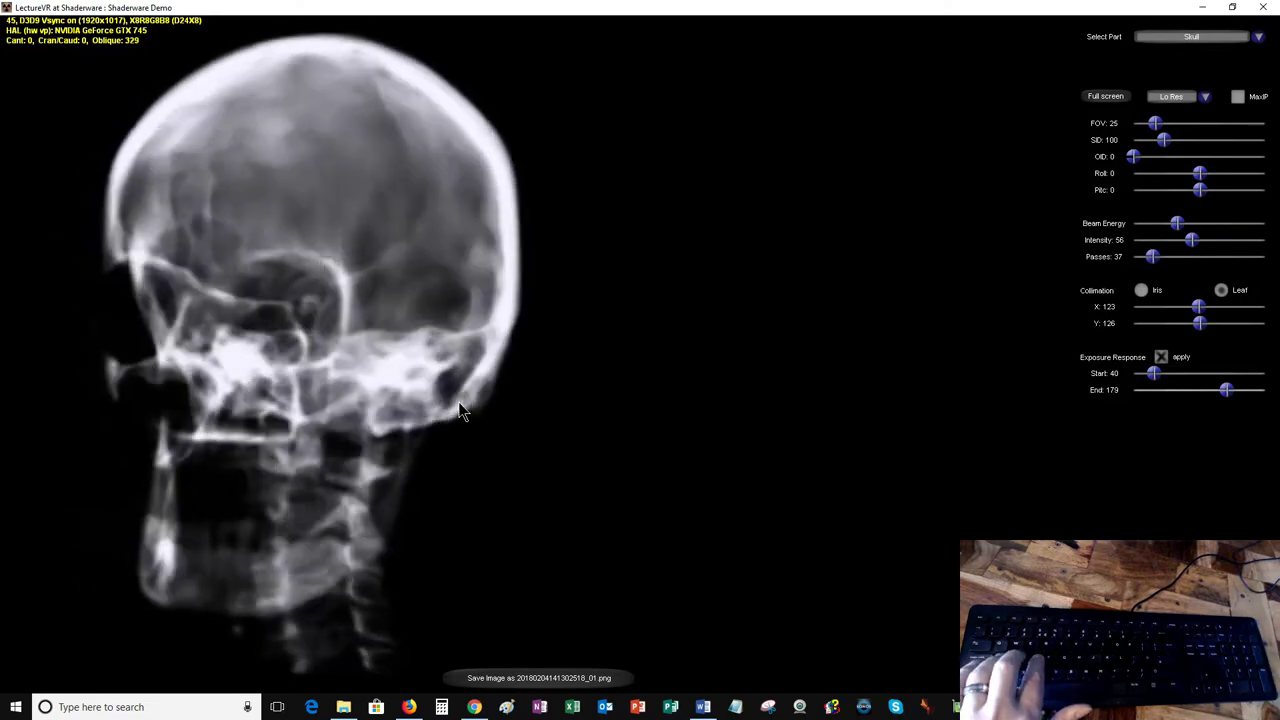
pyautogui.press('Right')
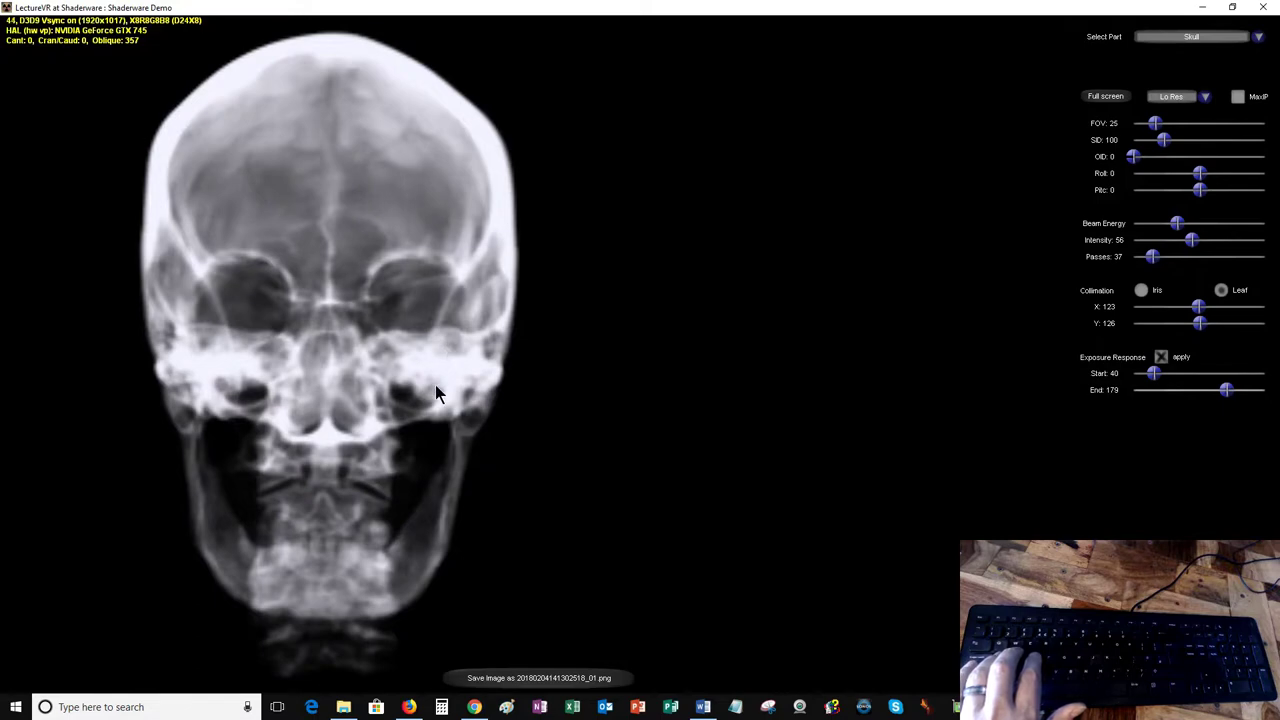
# Step: Repeat the rotation through oblique and lateral views, ending at Oblique 180
pyautogui.press('Left')
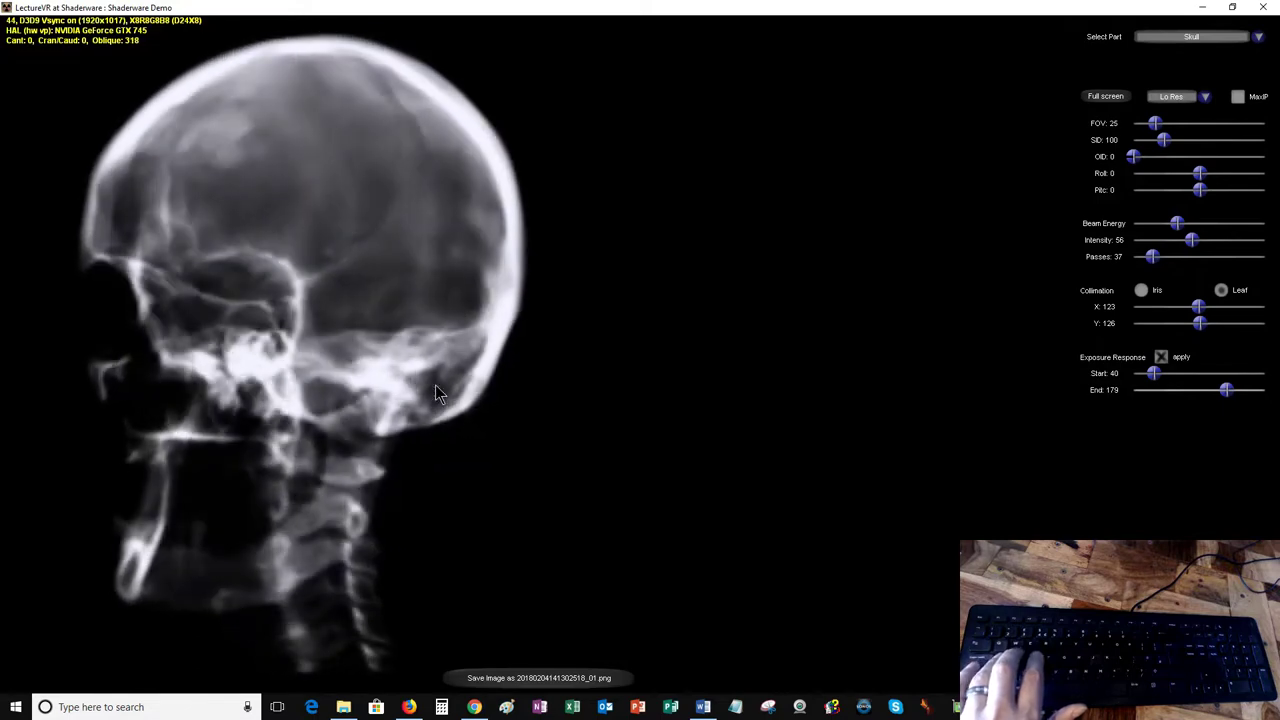
pyautogui.press('Left')
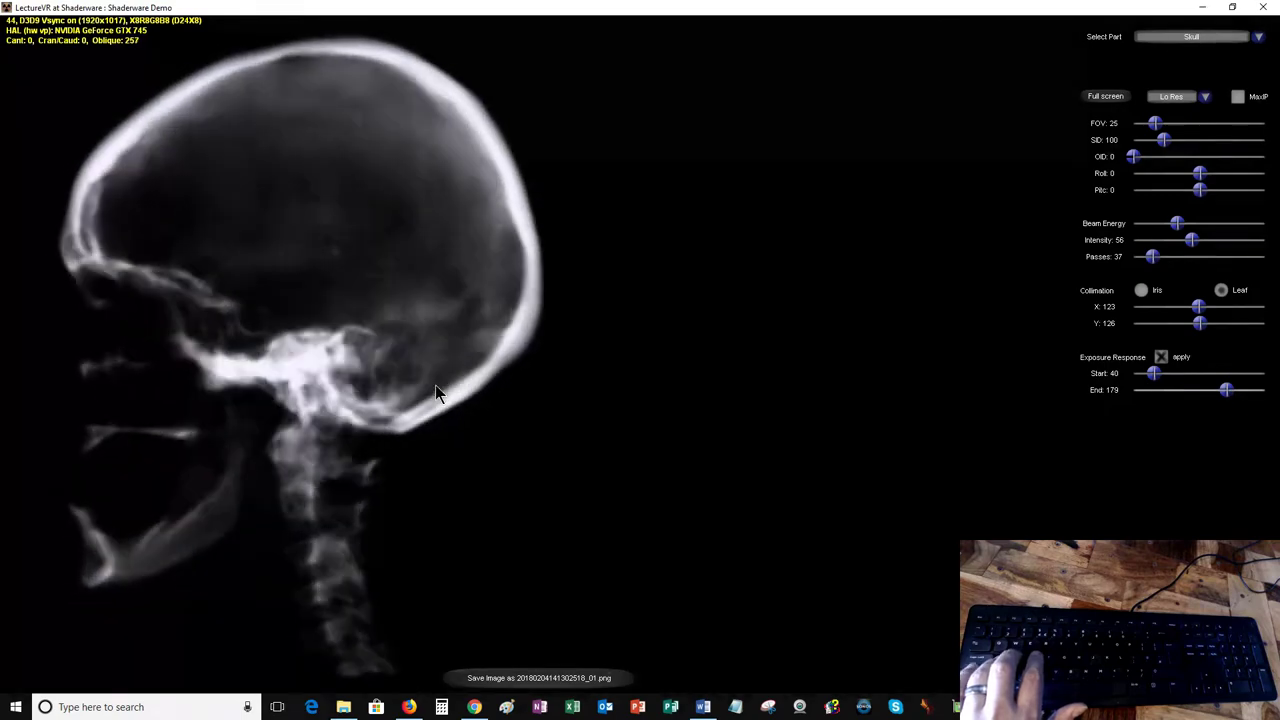
pyautogui.press('Left')
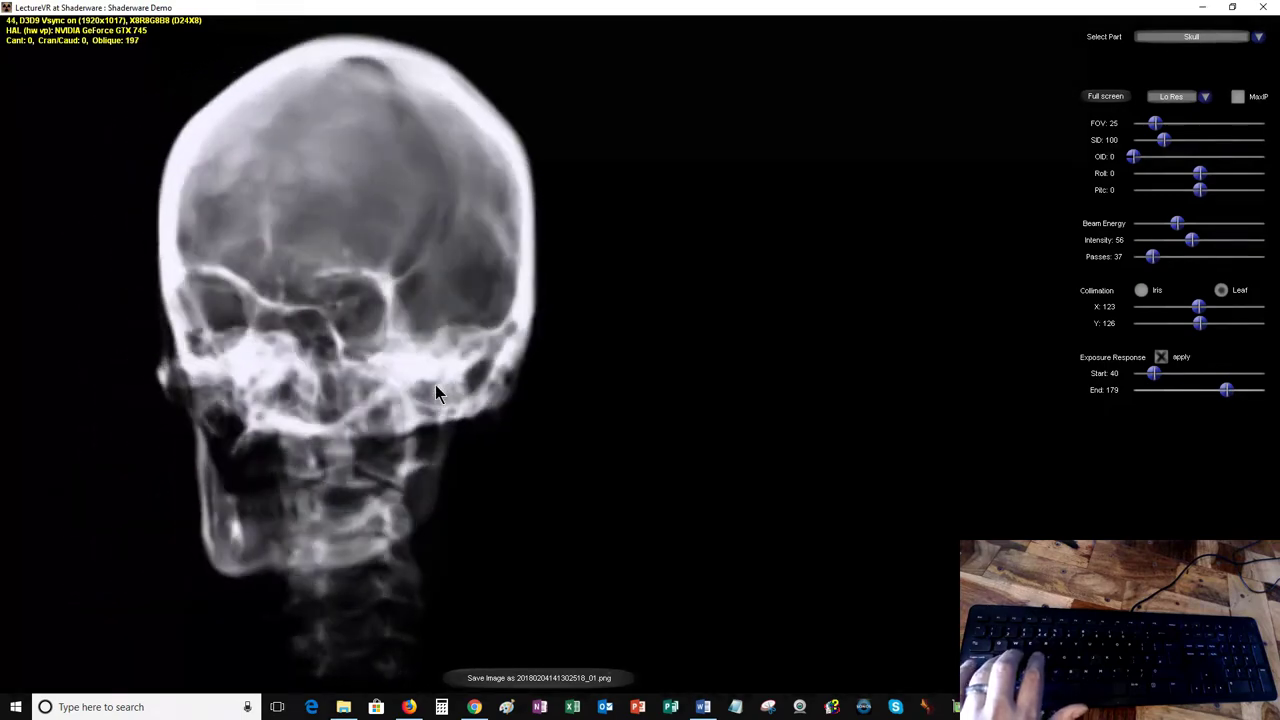
pyautogui.press('Left')
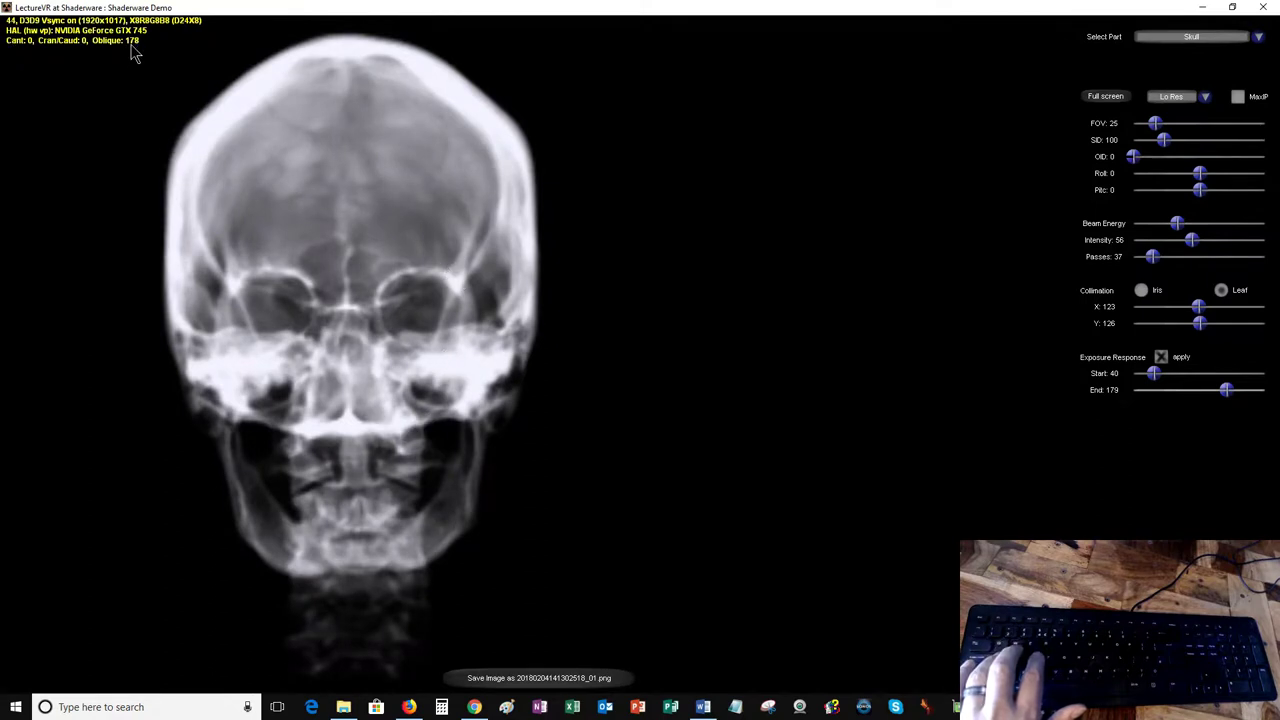
pyautogui.press('Right')
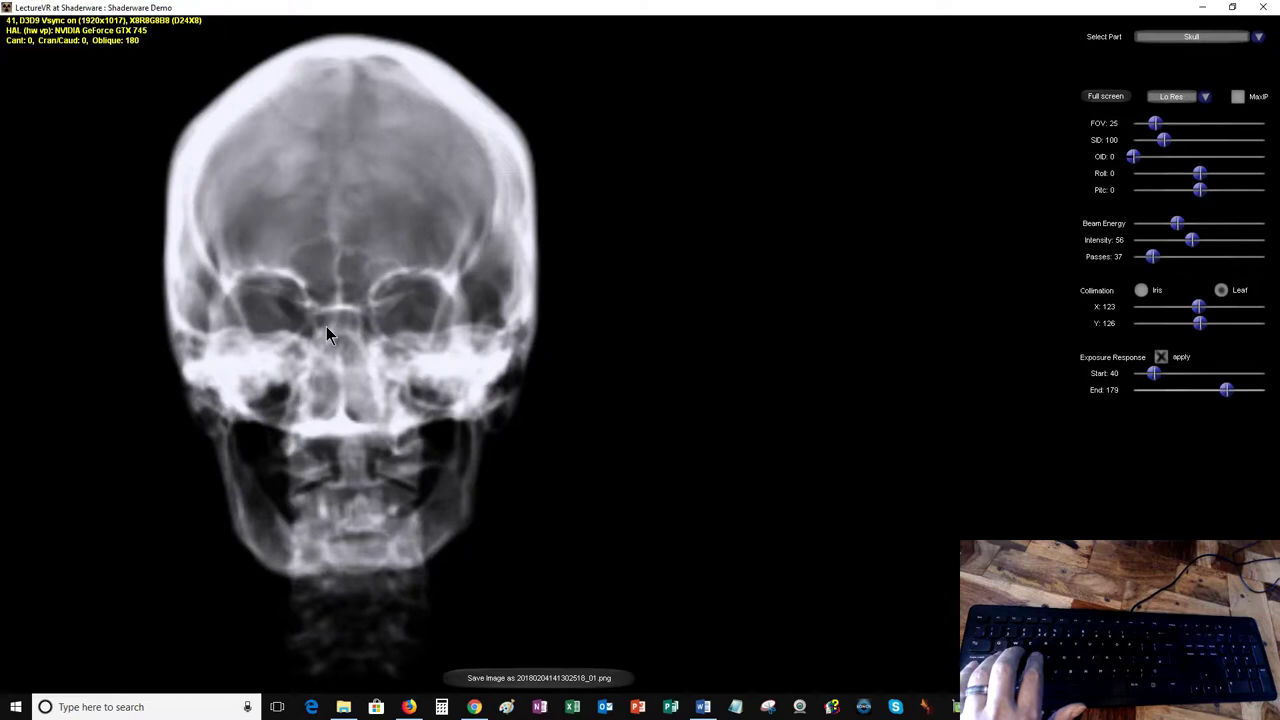
# Step: Turn the skull once more through lateral and back, settling at Oblique 360
pyautogui.press('Left')
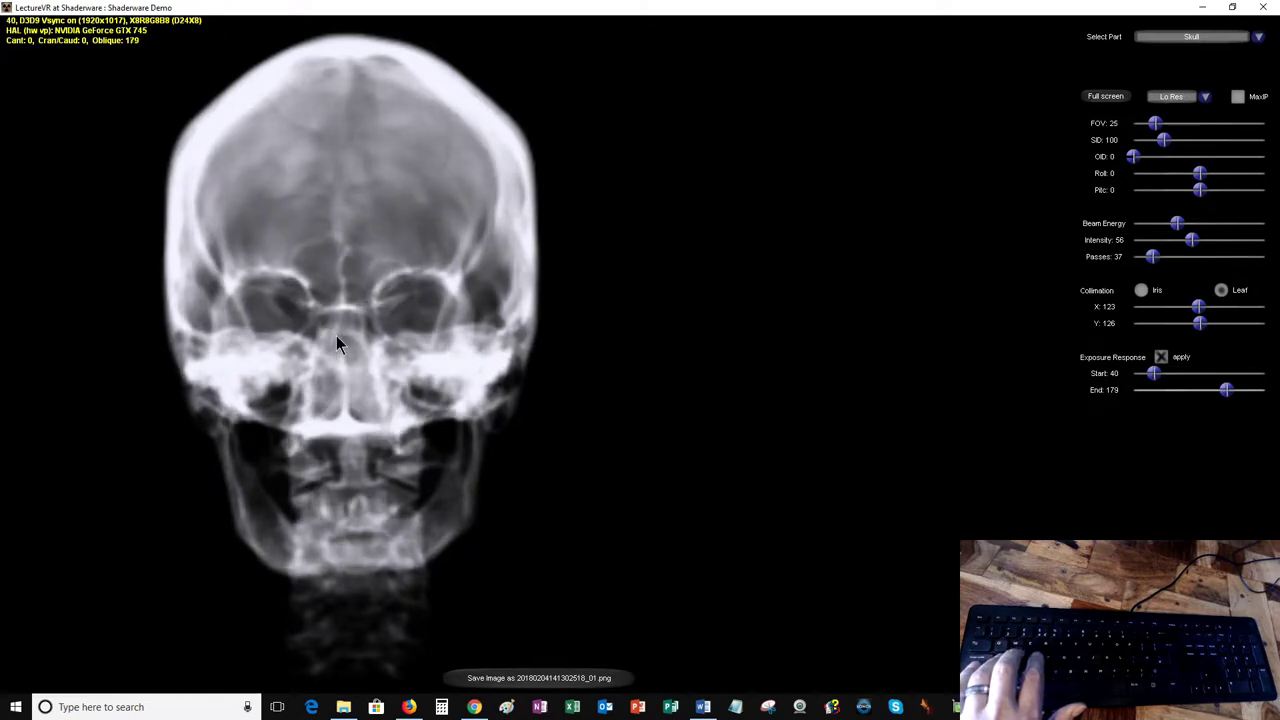
pyautogui.press('Left')
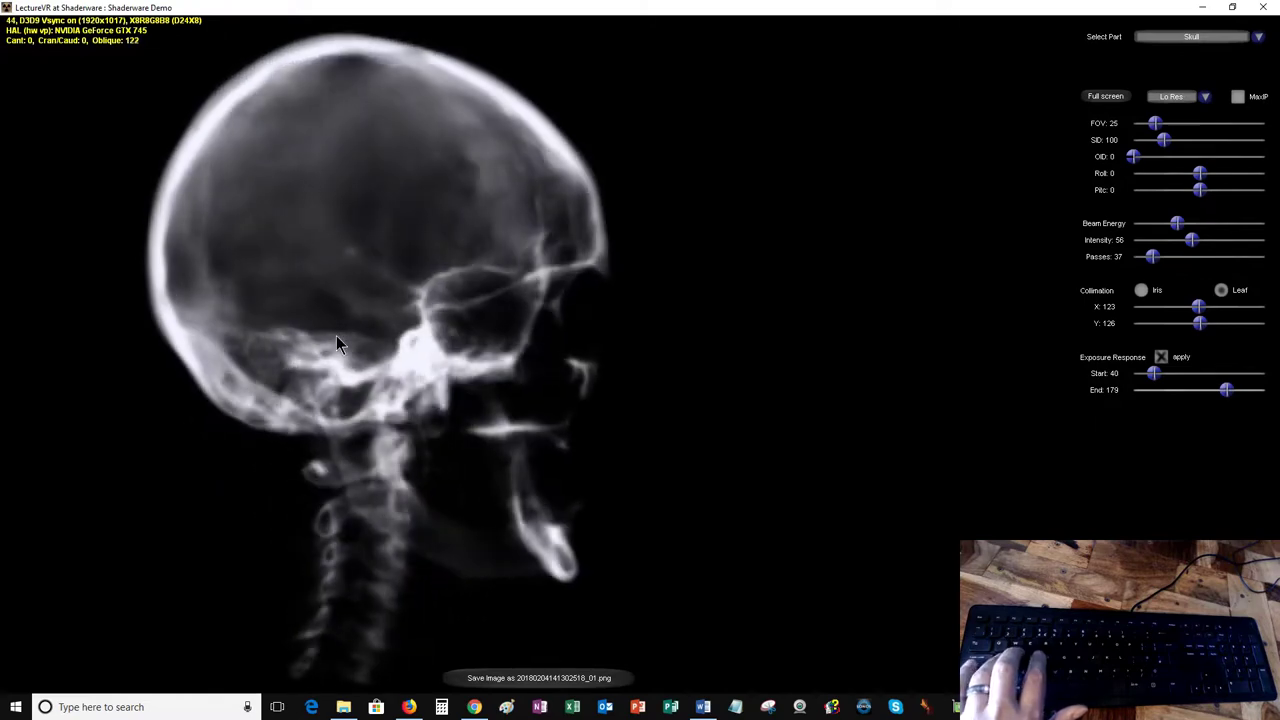
pyautogui.press('Left')
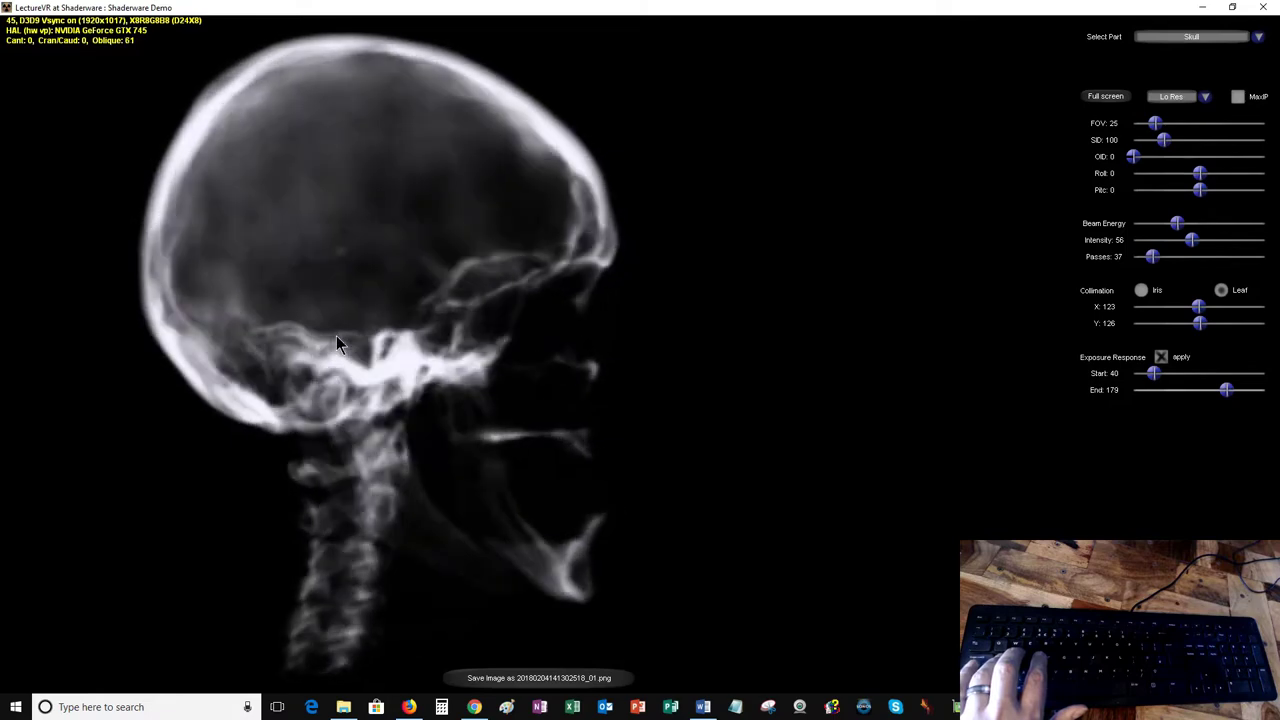
pyautogui.press('Left')
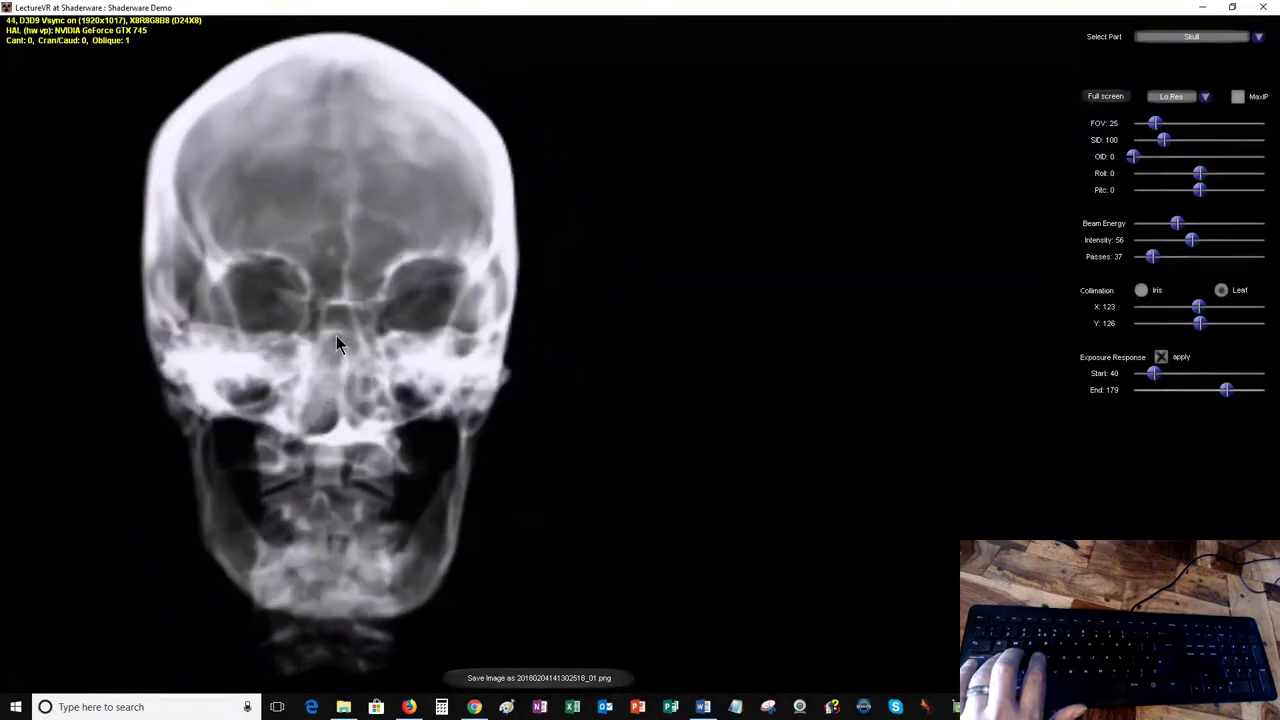
pyautogui.press('Left')
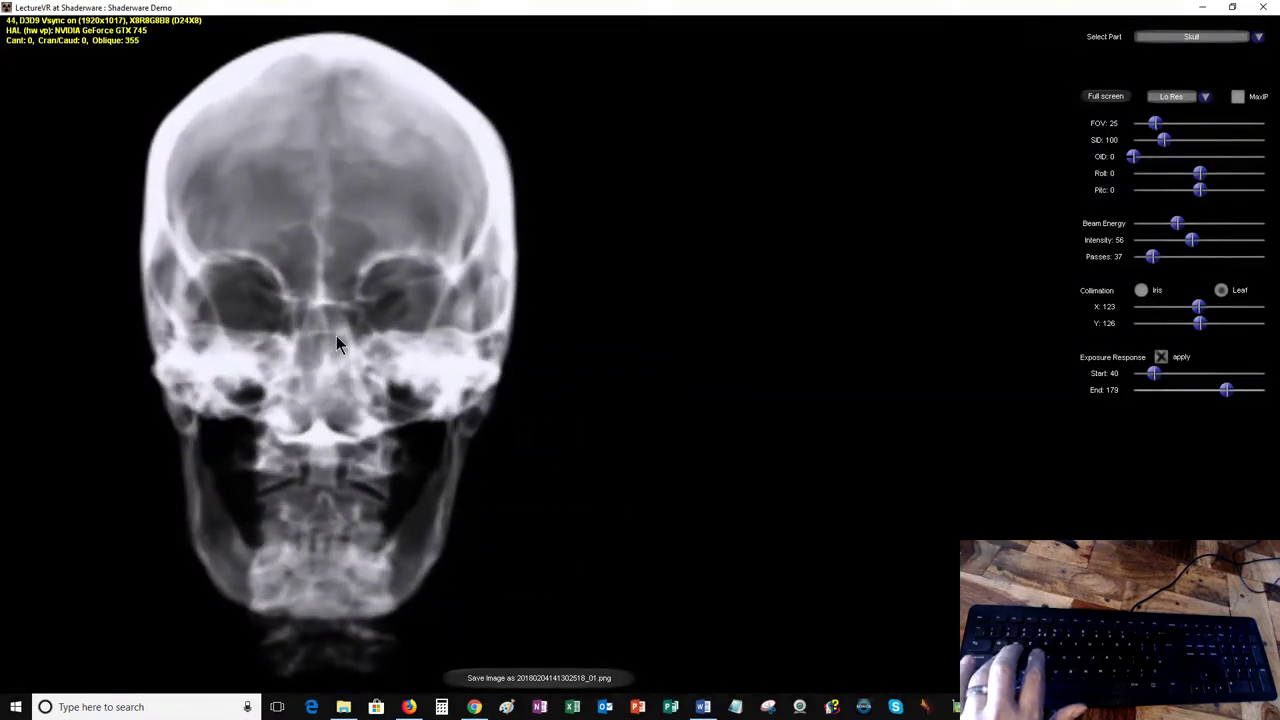
pyautogui.press('Right')
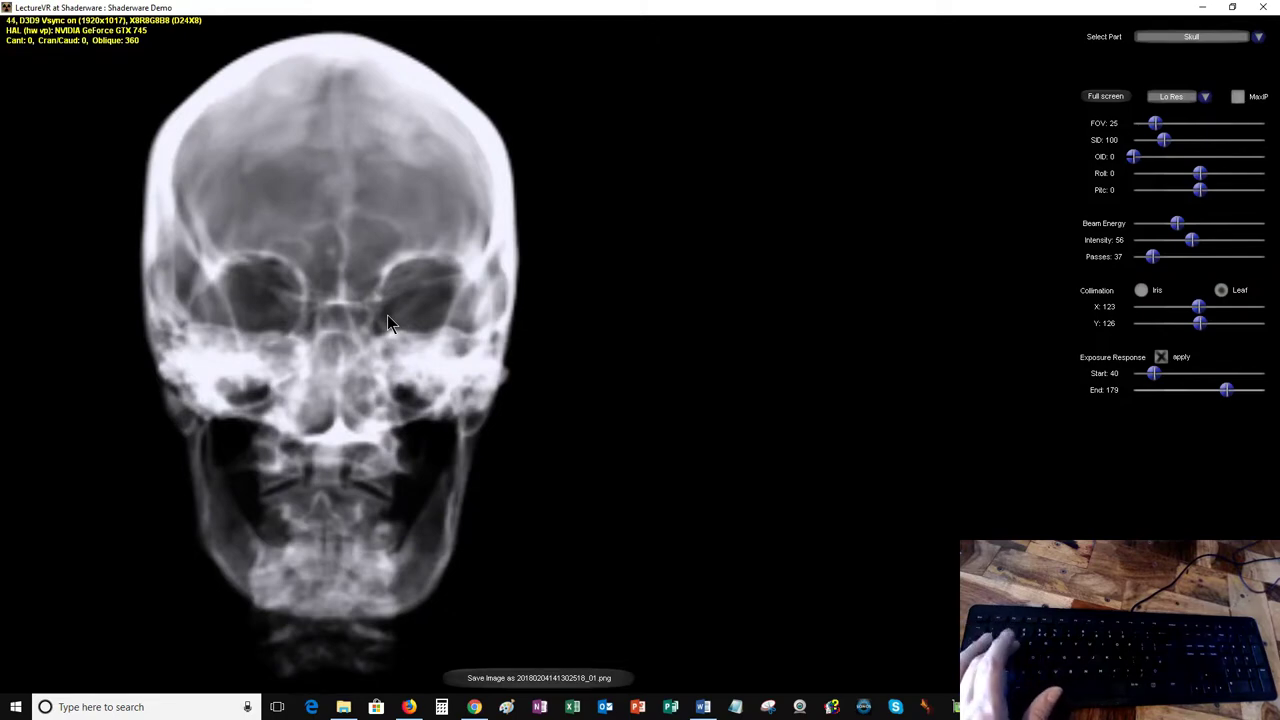
pyautogui.press('Down')
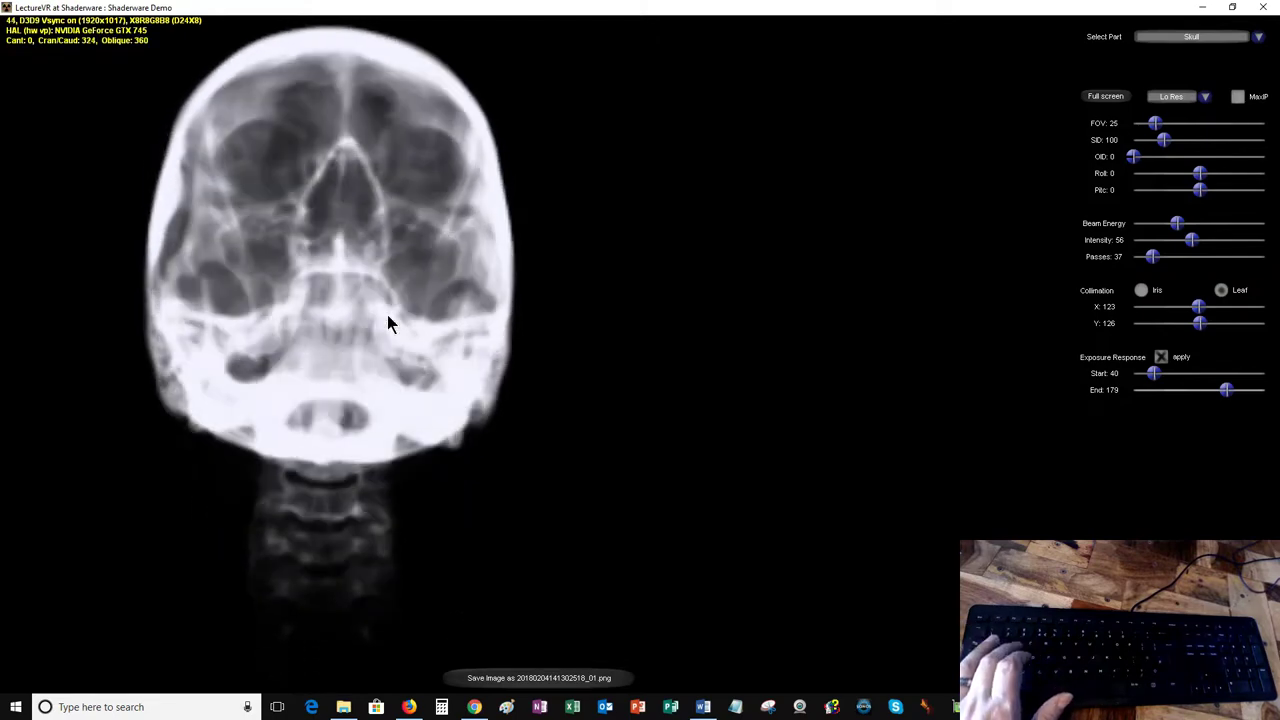
pyautogui.press('Down')
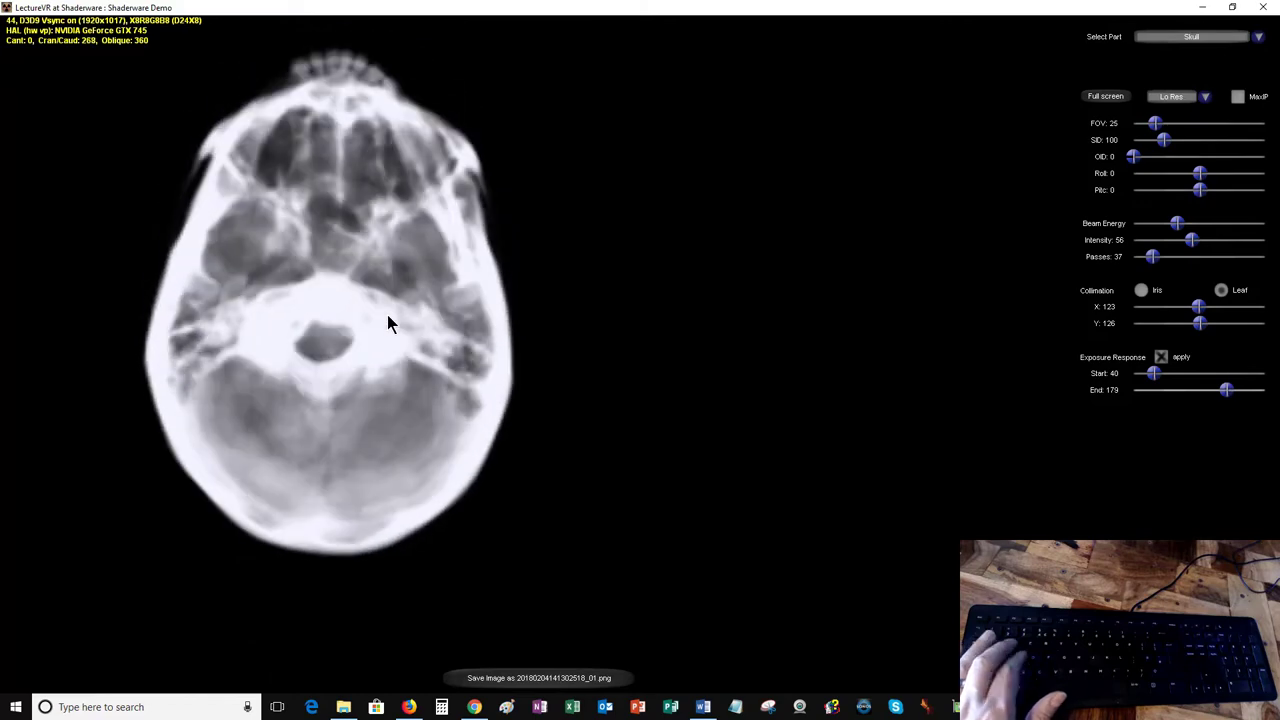
pyautogui.press('Up')
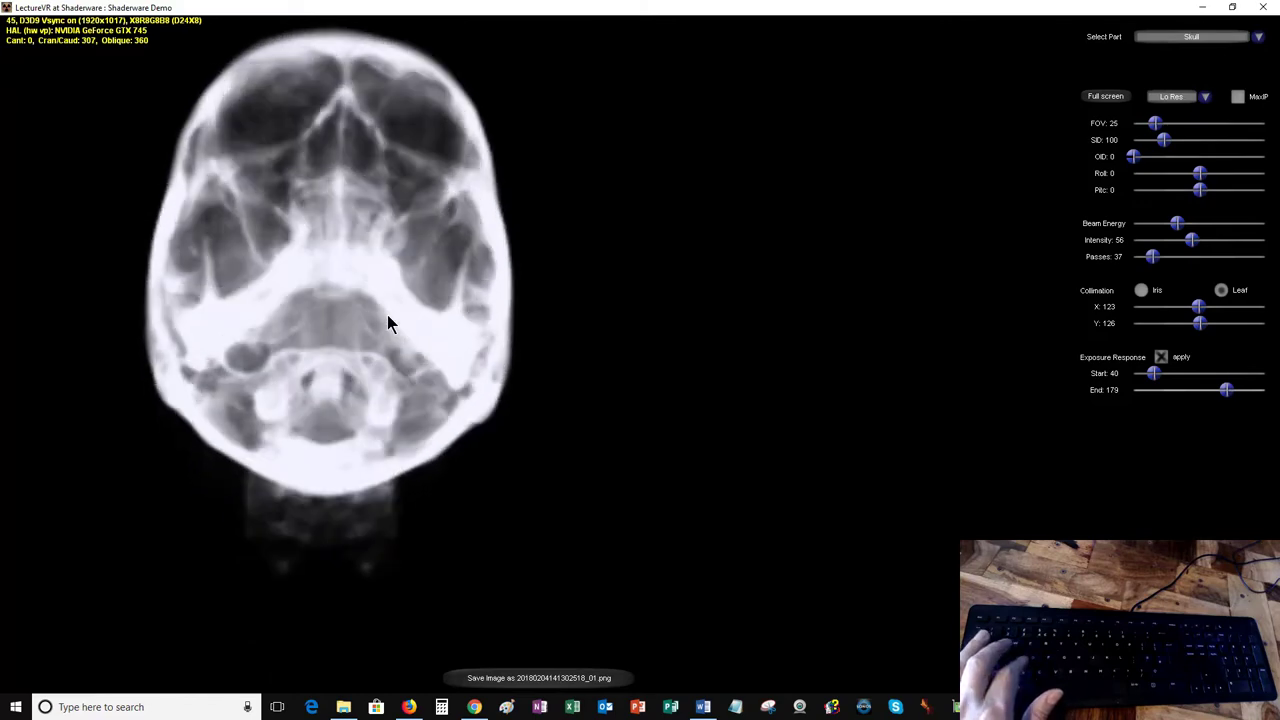
pyautogui.press('Up')
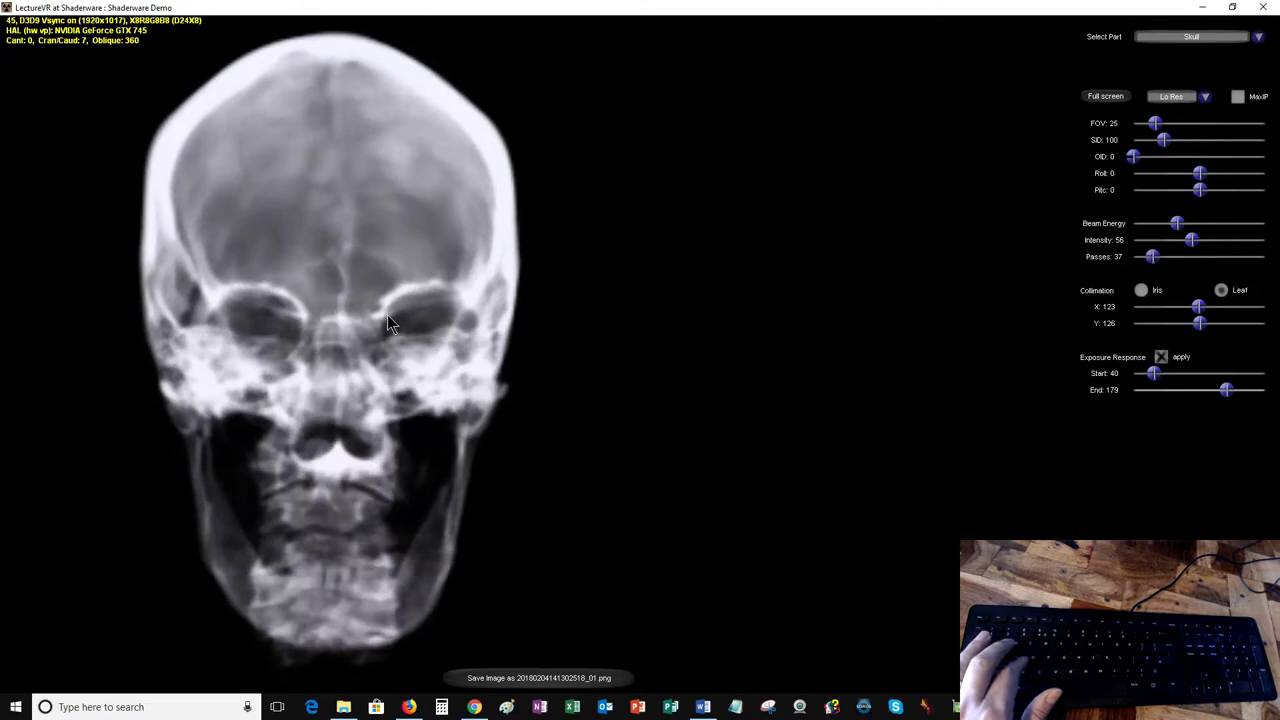
pyautogui.press('Up')
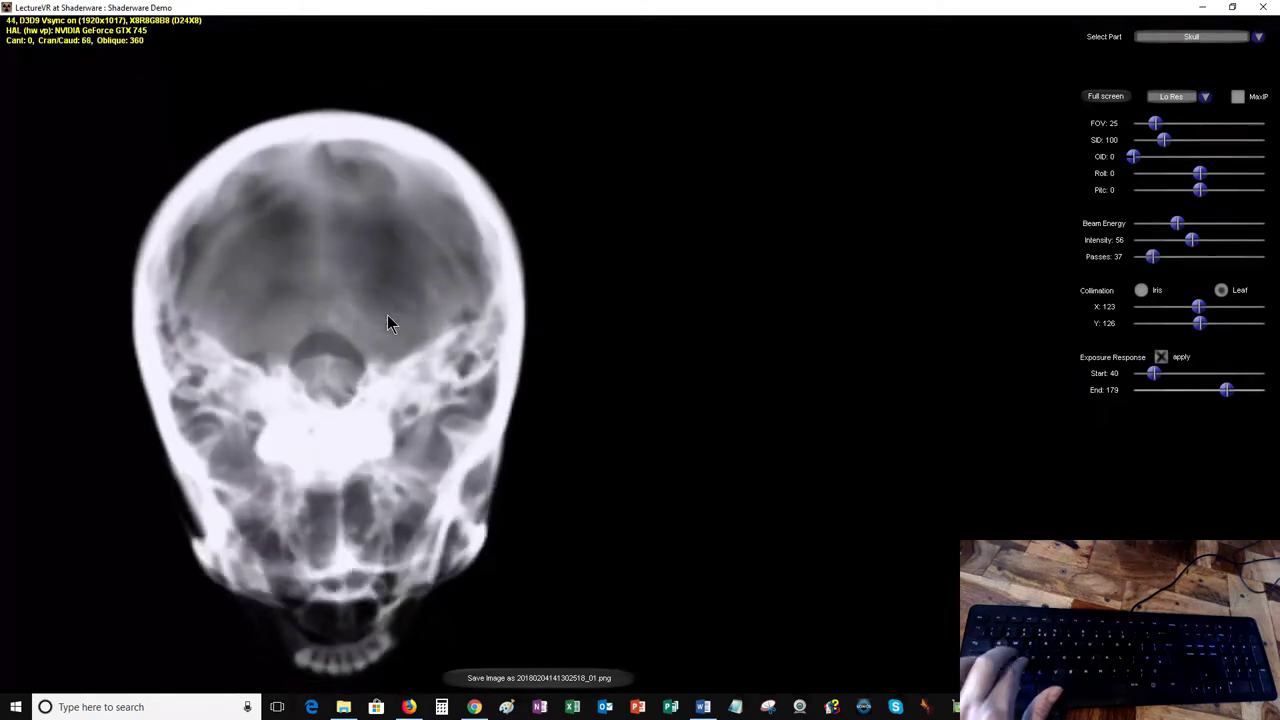
pyautogui.press('Up')
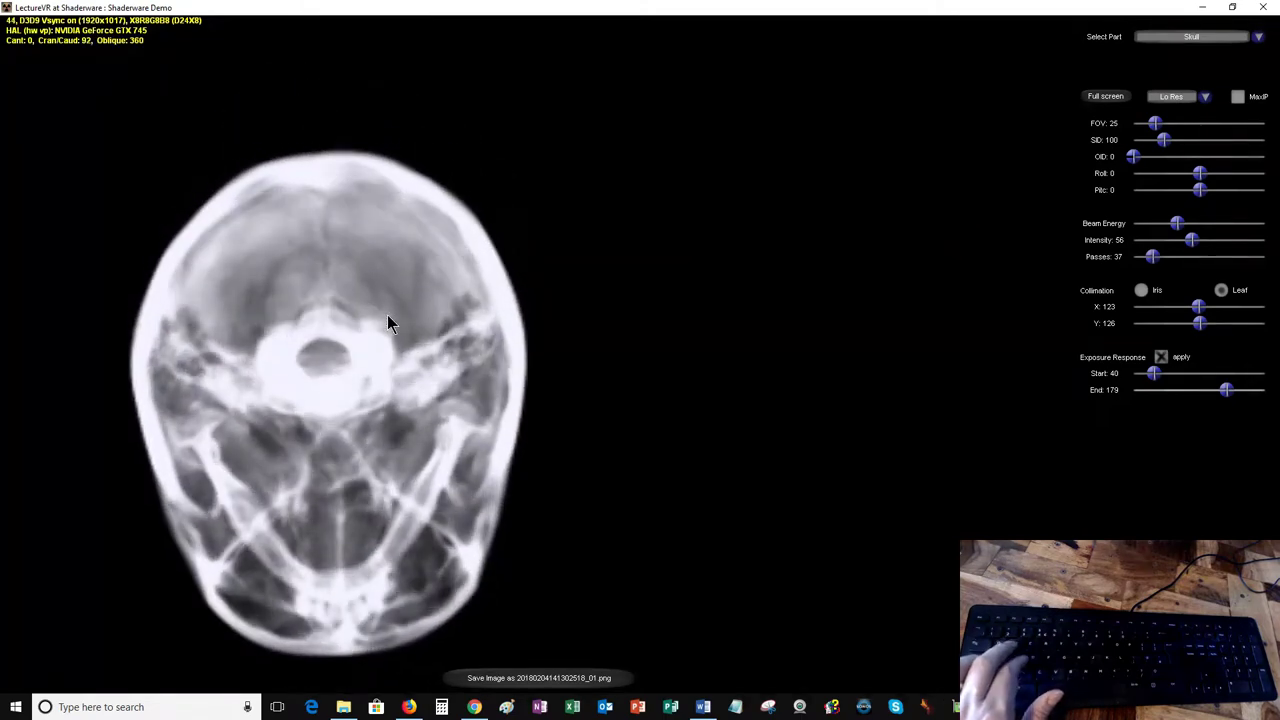
pyautogui.press('Down')
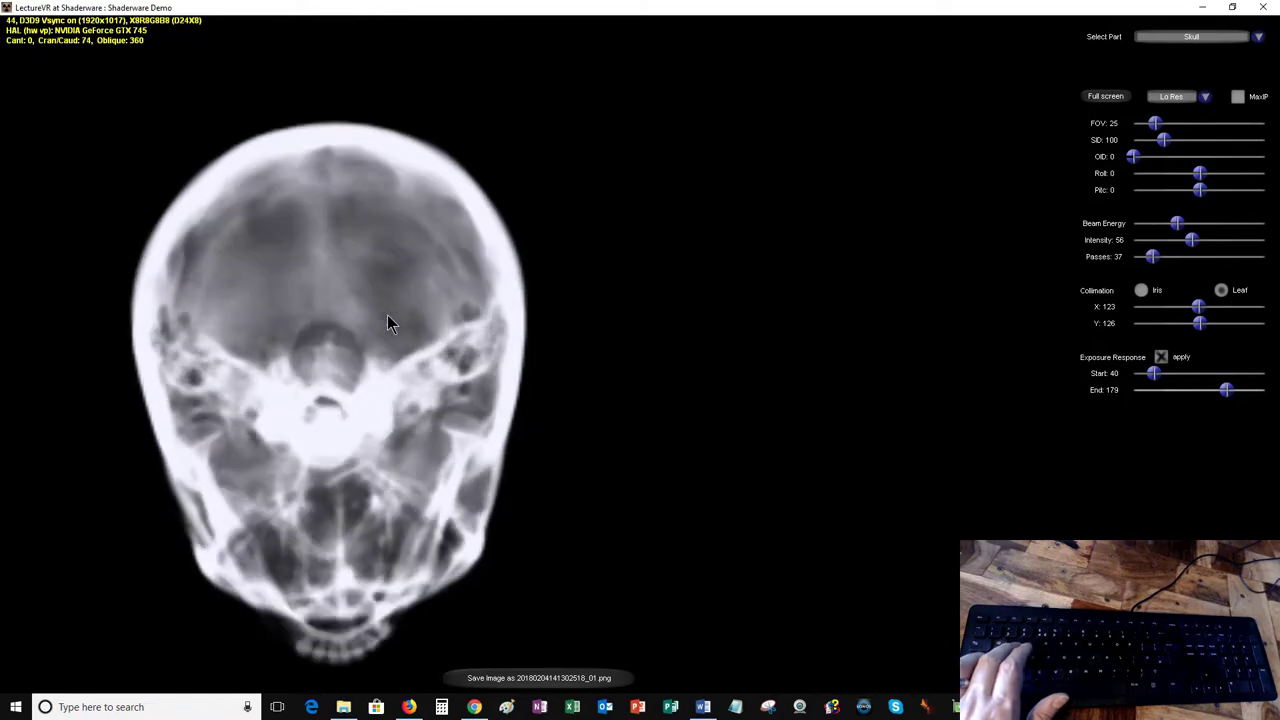
pyautogui.press('Down')
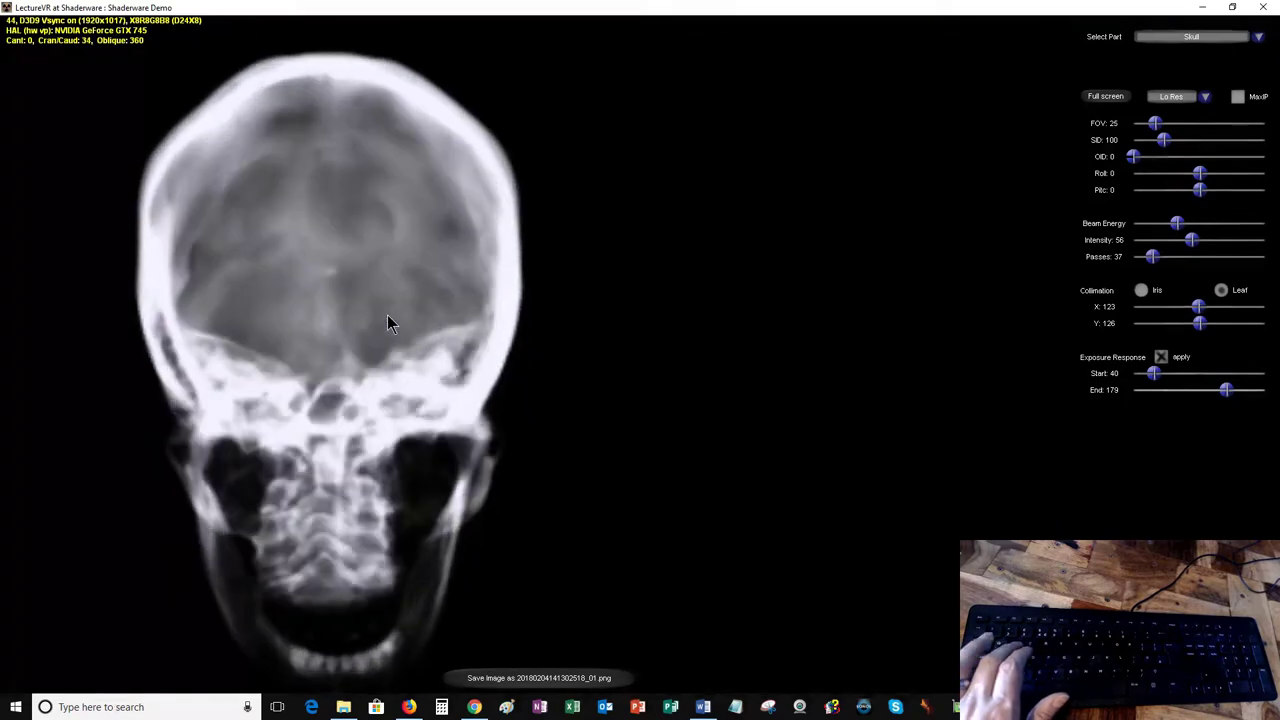
pyautogui.press('Down')
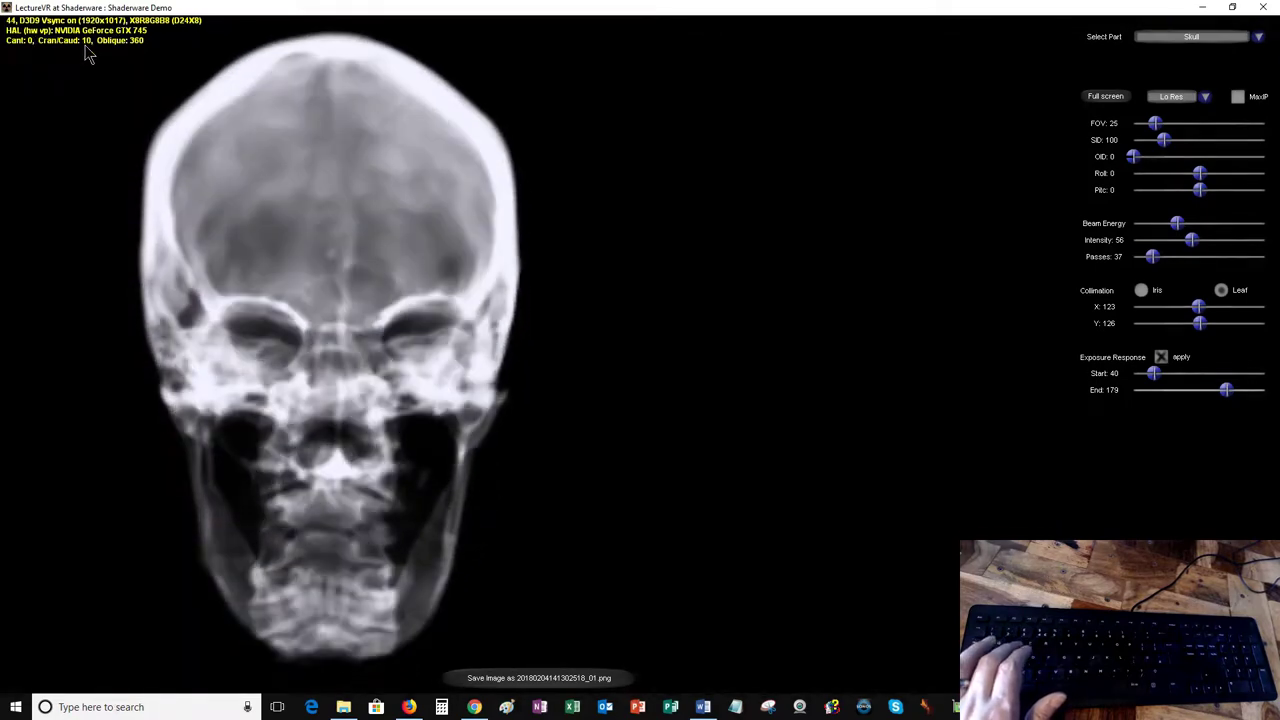
pyautogui.press('Up')
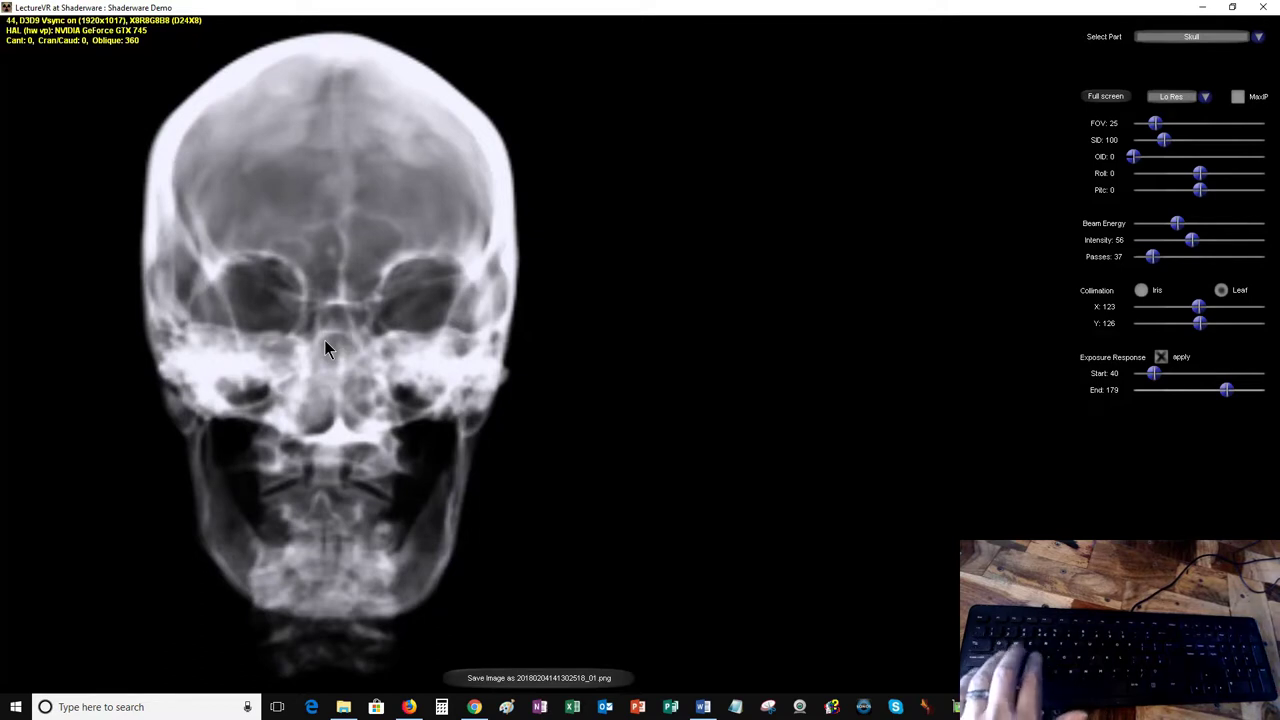
pyautogui.press('Left')
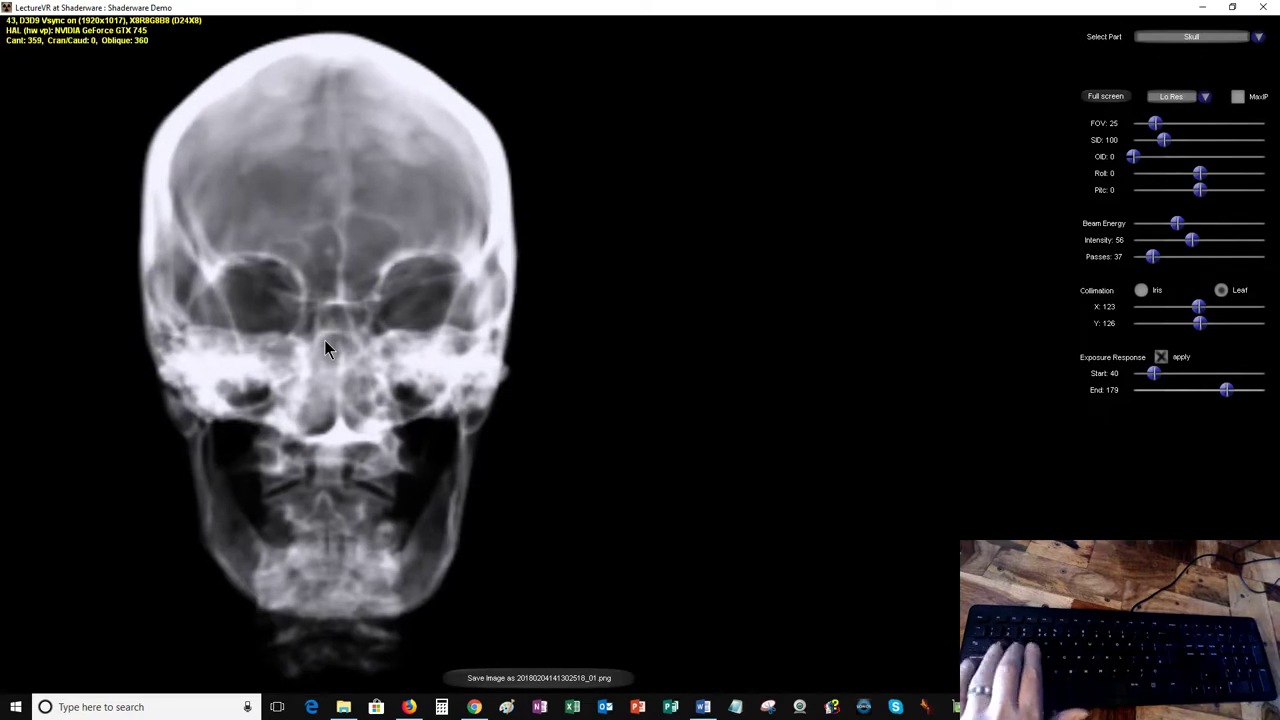
pyautogui.press('Left')
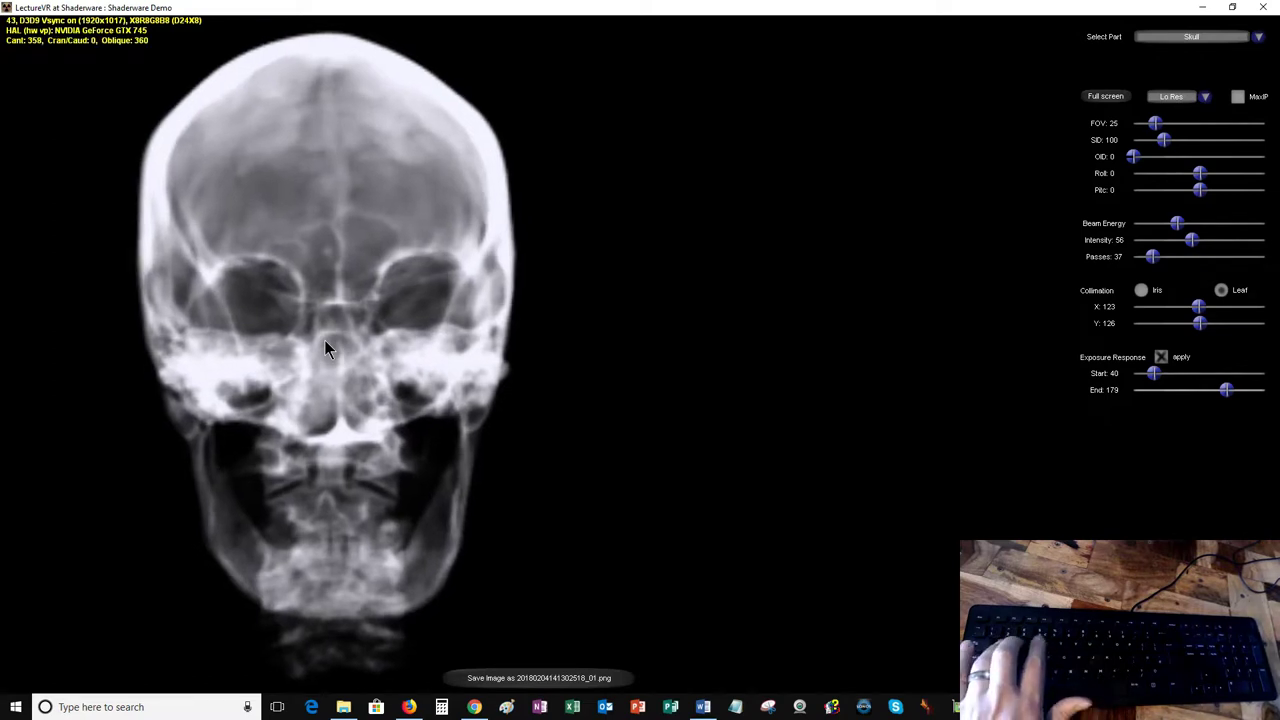
pyautogui.press('Left')
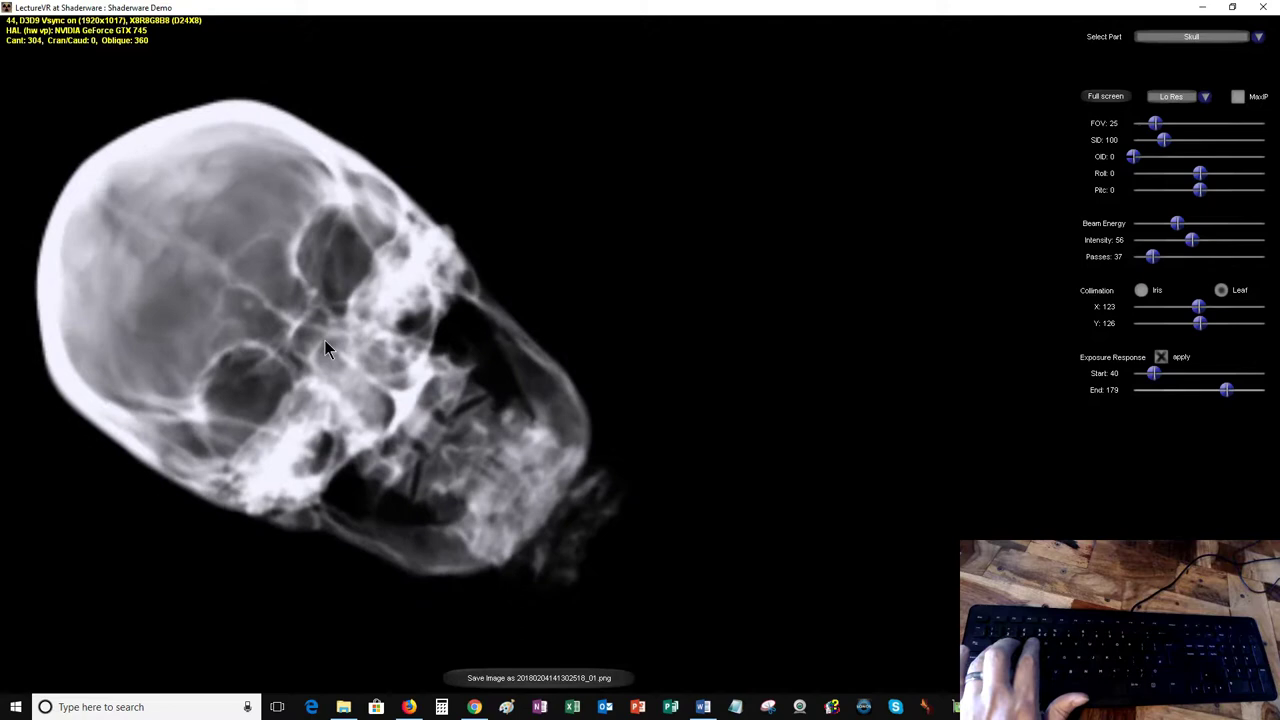
pyautogui.press('Left')
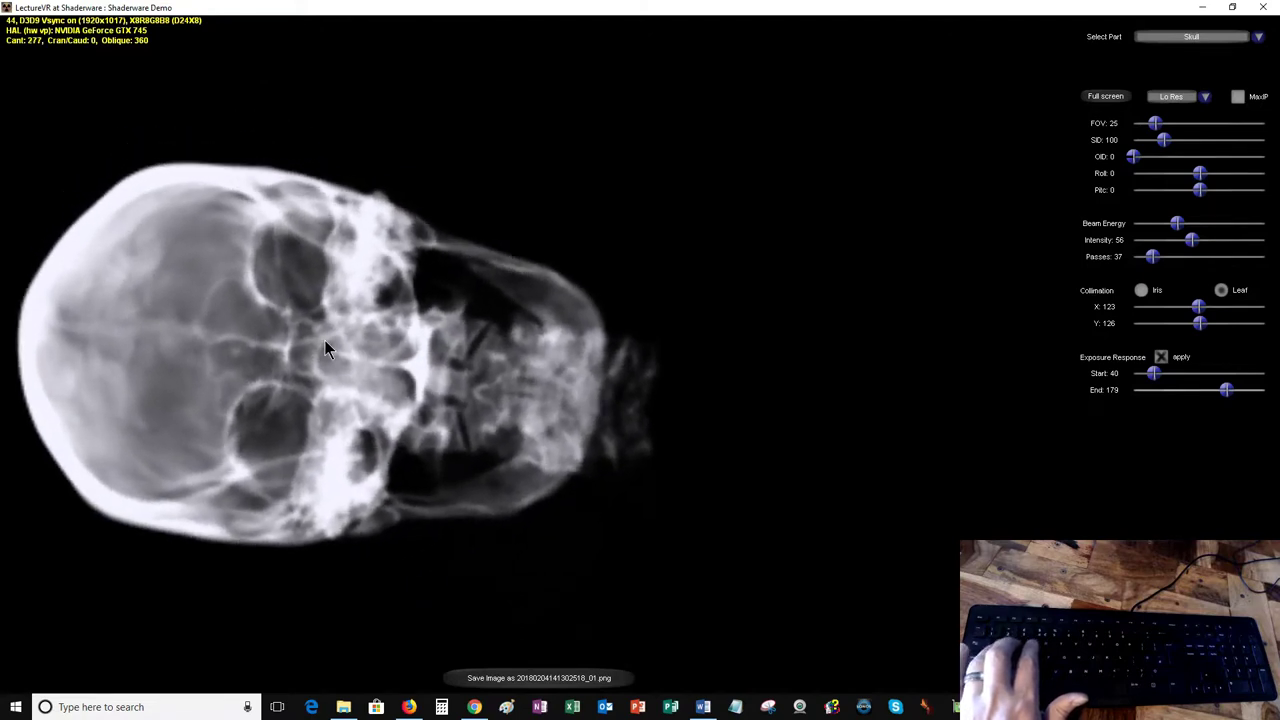
pyautogui.press('Right')
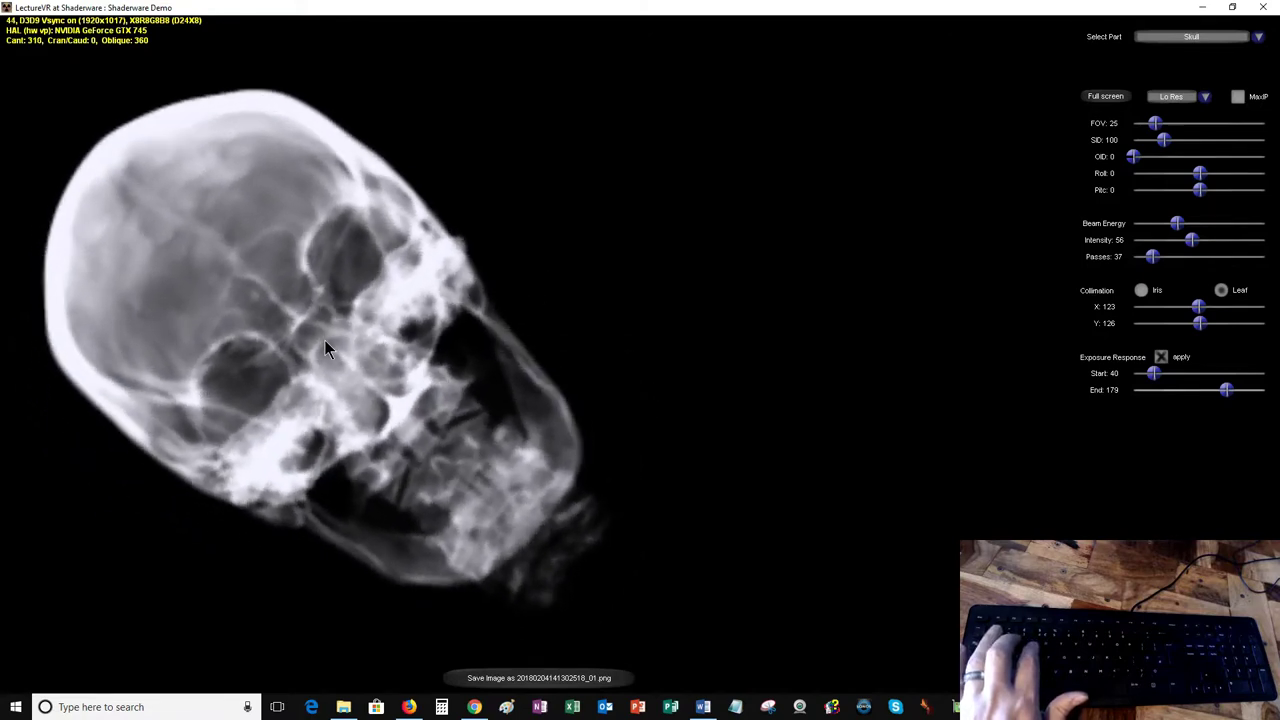
pyautogui.press('Right')
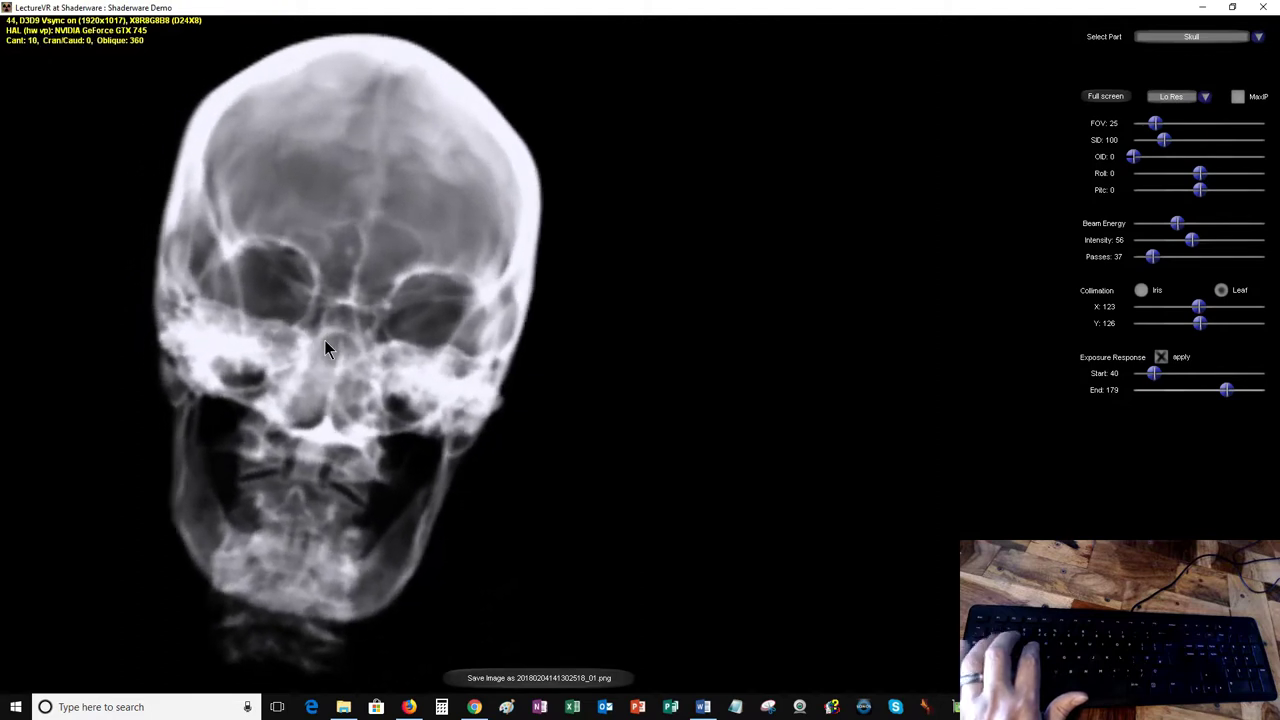
pyautogui.press('Right')
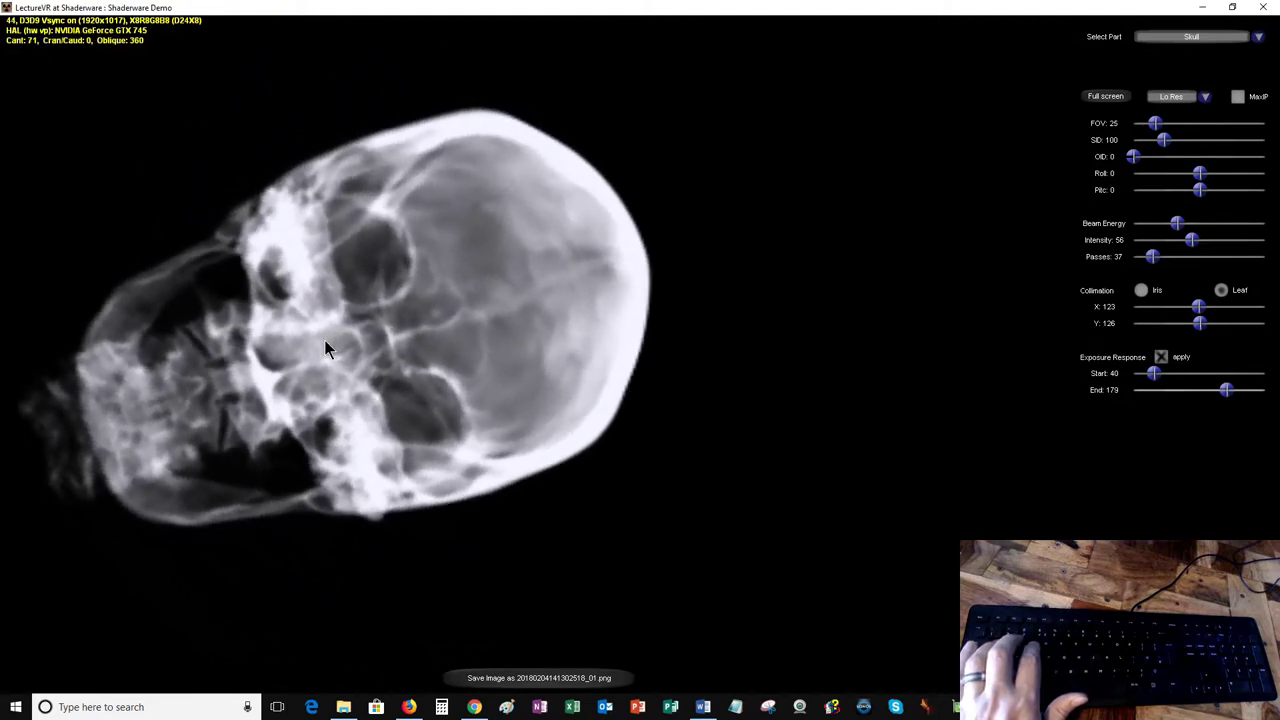
pyautogui.press('Left')
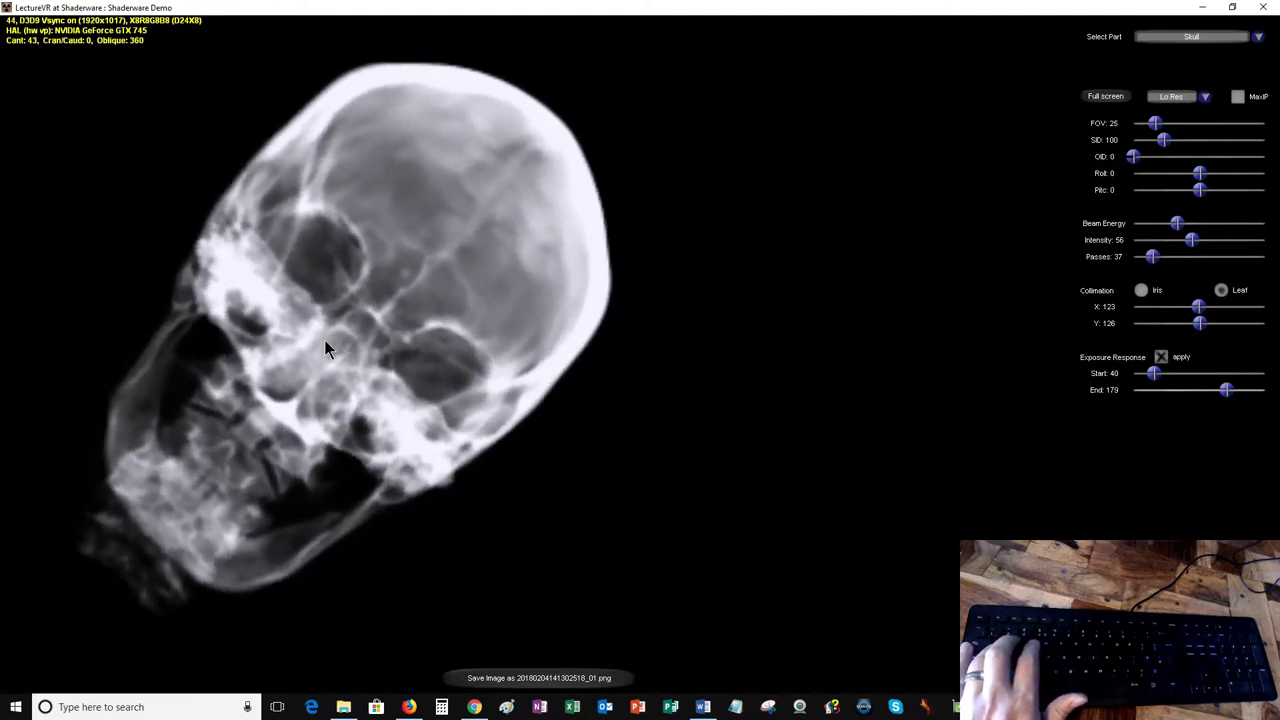
pyautogui.press('Left')
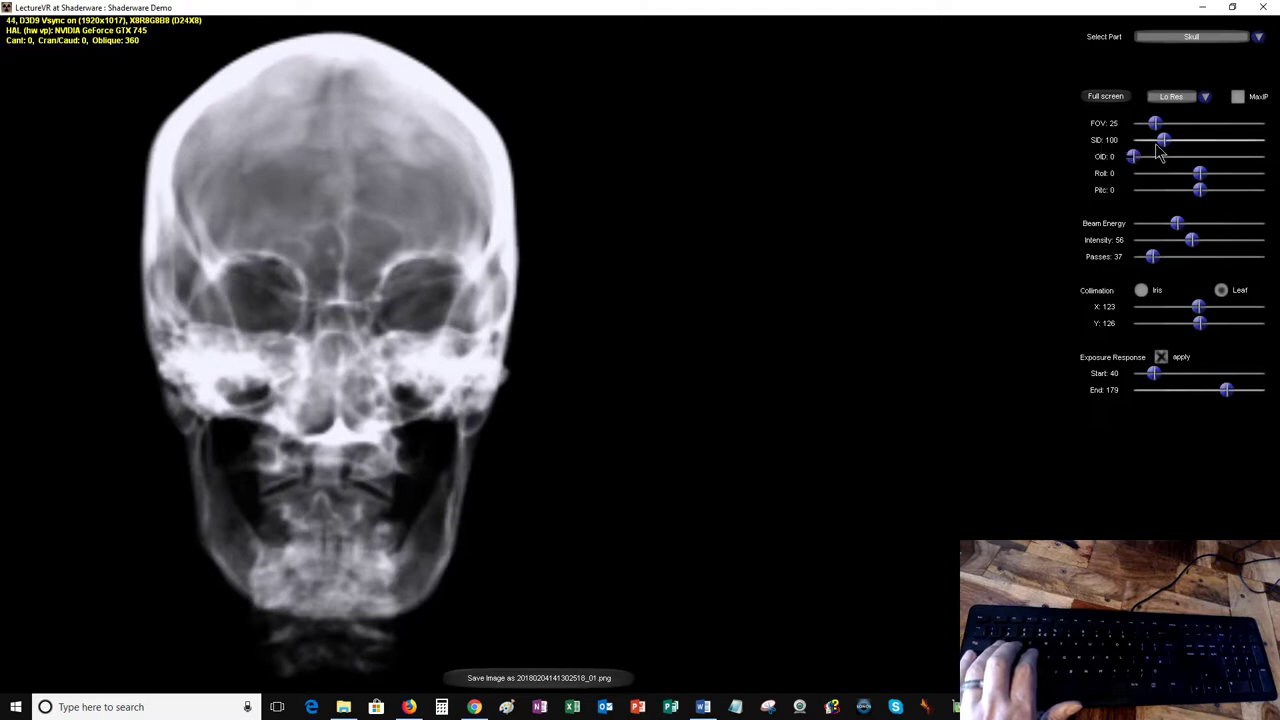
# Step: Shorten the source-to-image distance to 49, then extend it to the maximum 287
pyautogui.moveTo(1163, 146); pyautogui.dragTo(1137, 146)
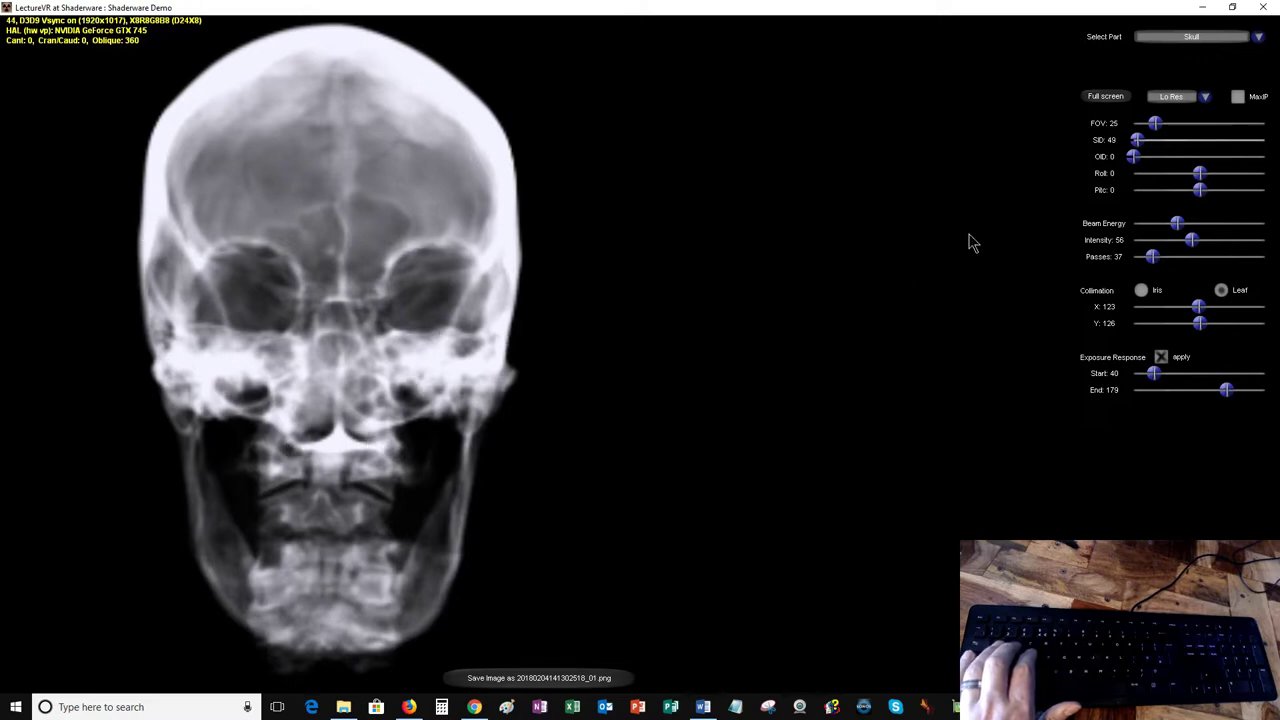
pyautogui.moveTo(1136, 148); pyautogui.dragTo(1259, 160)
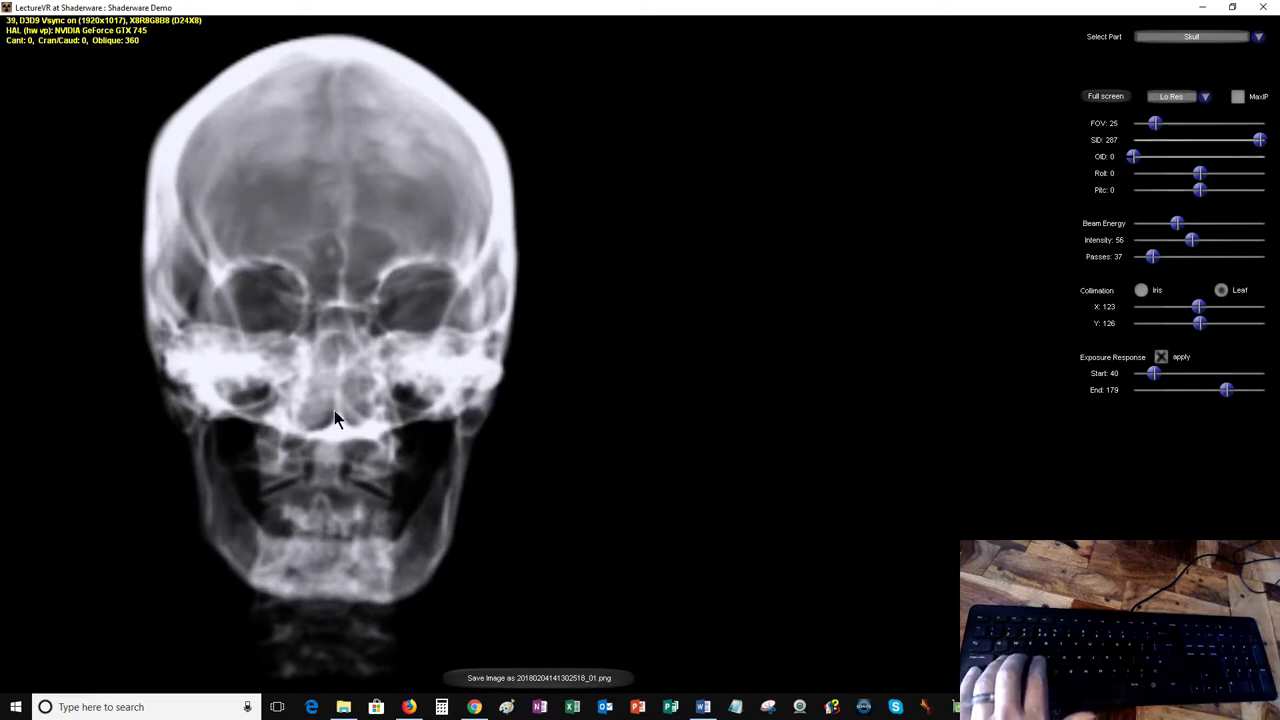
pyautogui.press('Left')
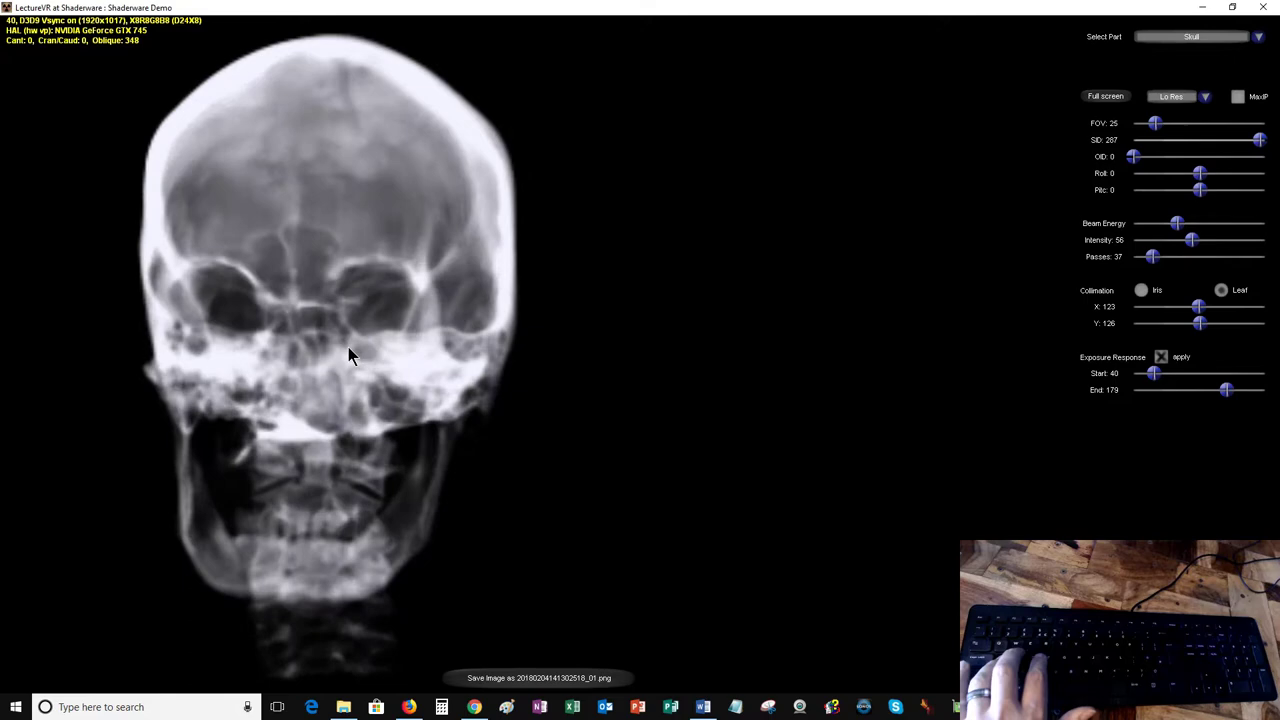
pyautogui.press('Left')
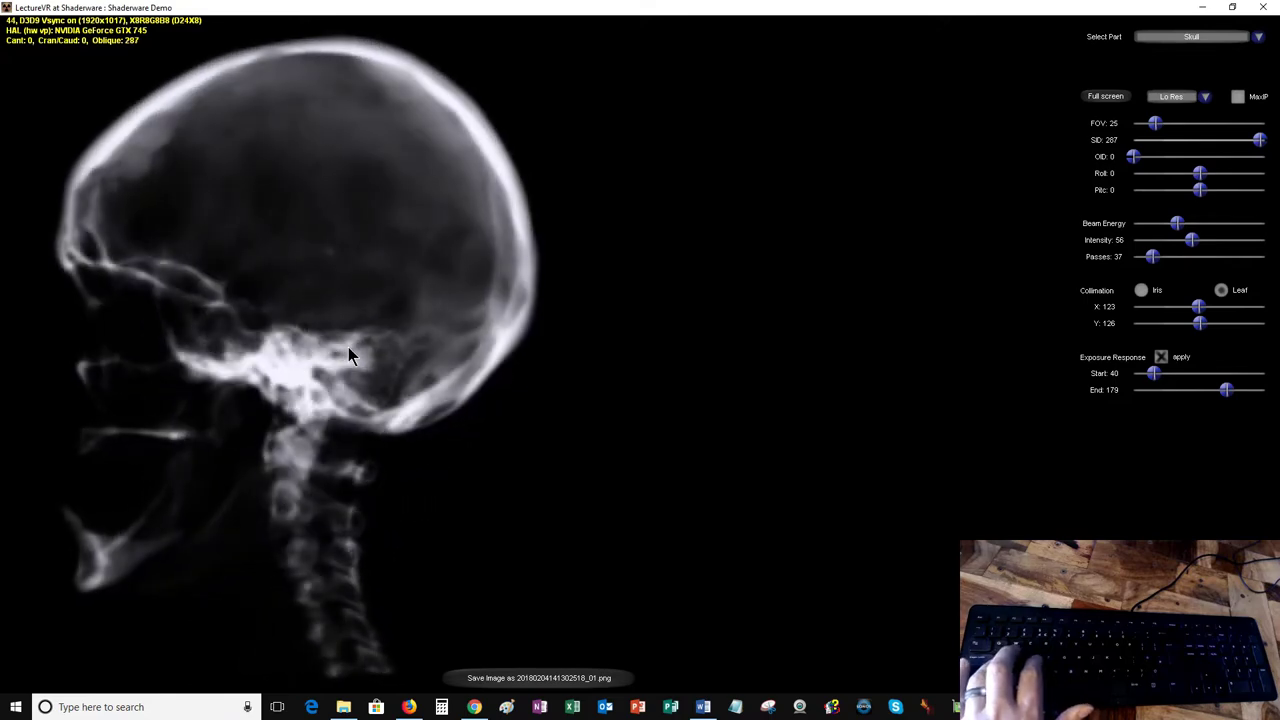
pyautogui.press('Left')
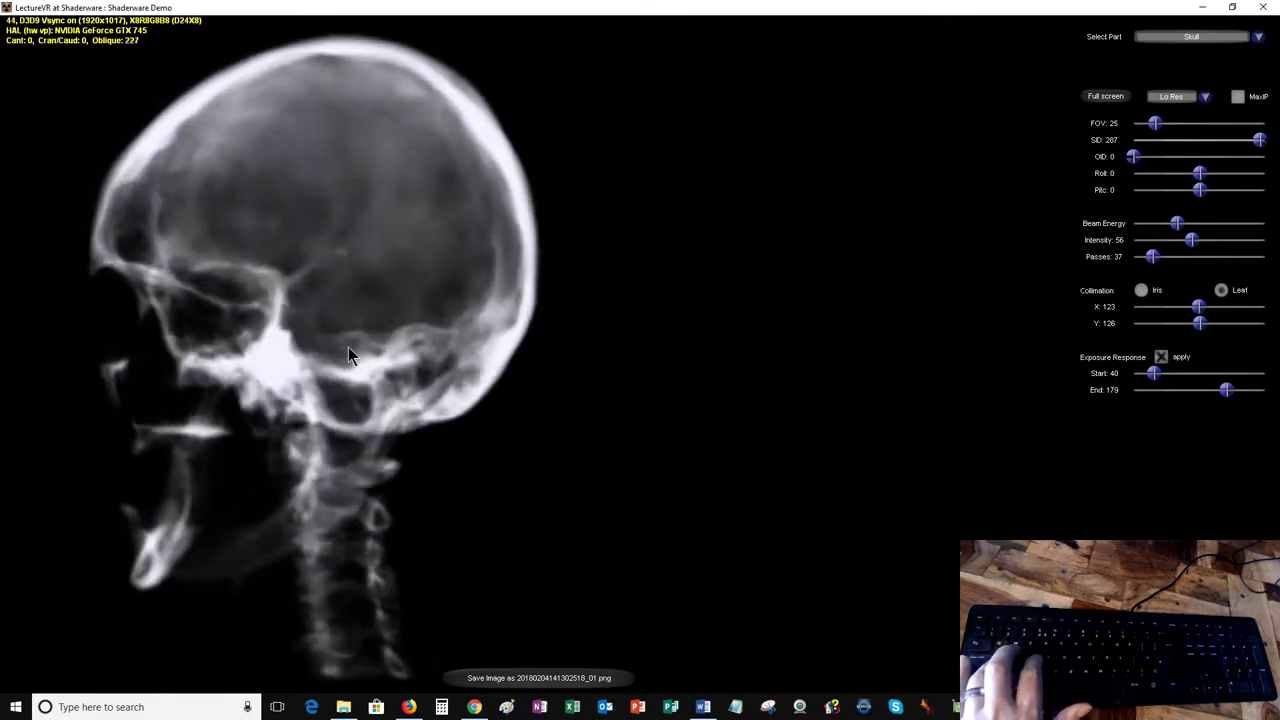
pyautogui.press('Left')
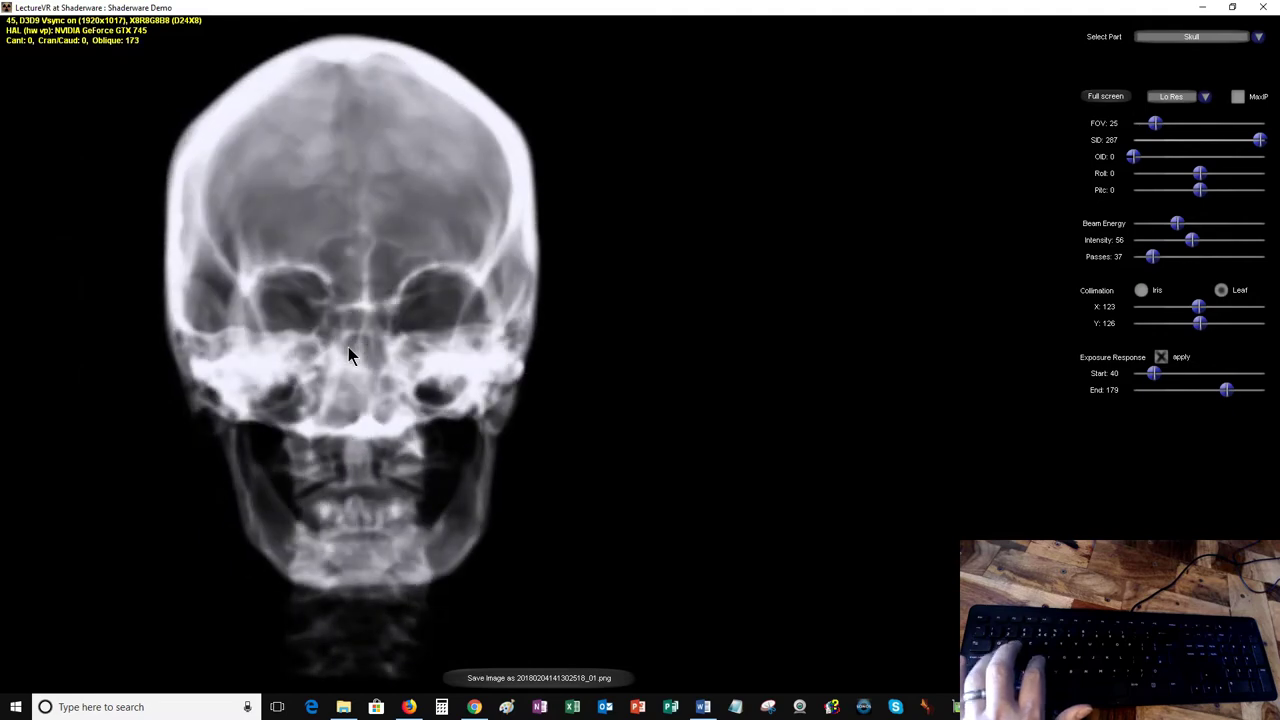
pyautogui.press('Right')
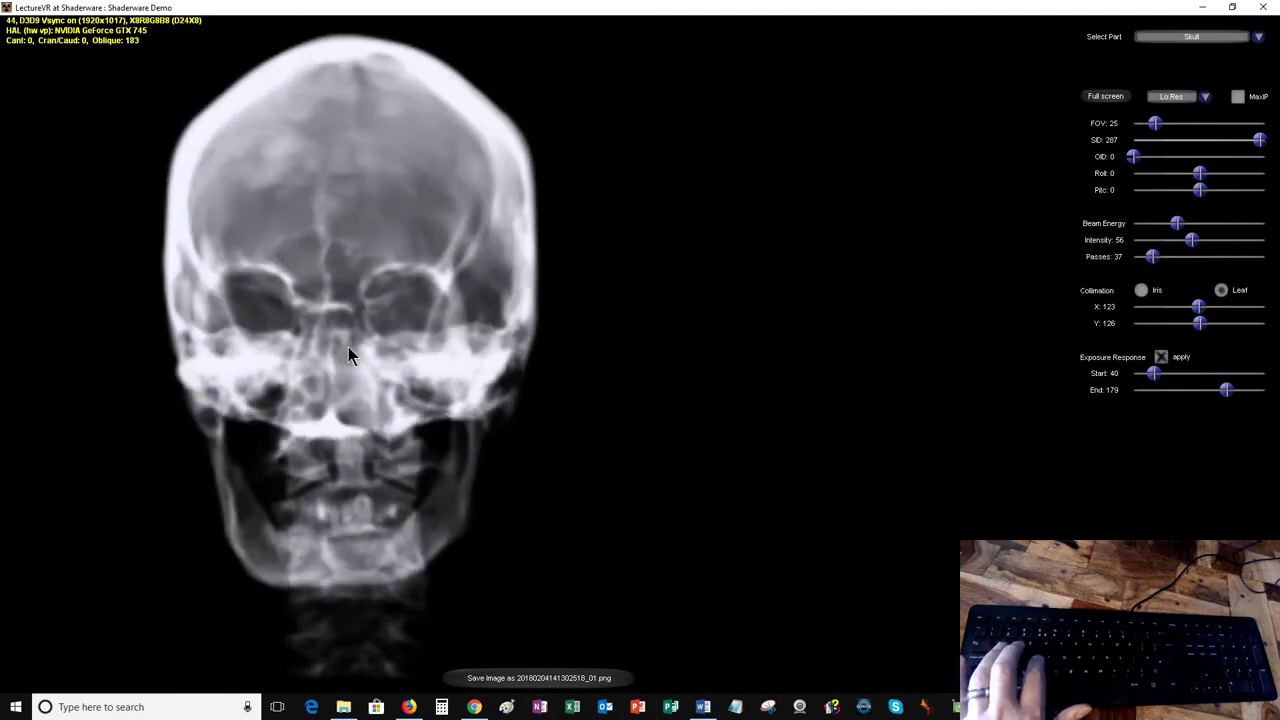
pyautogui.press('Right')
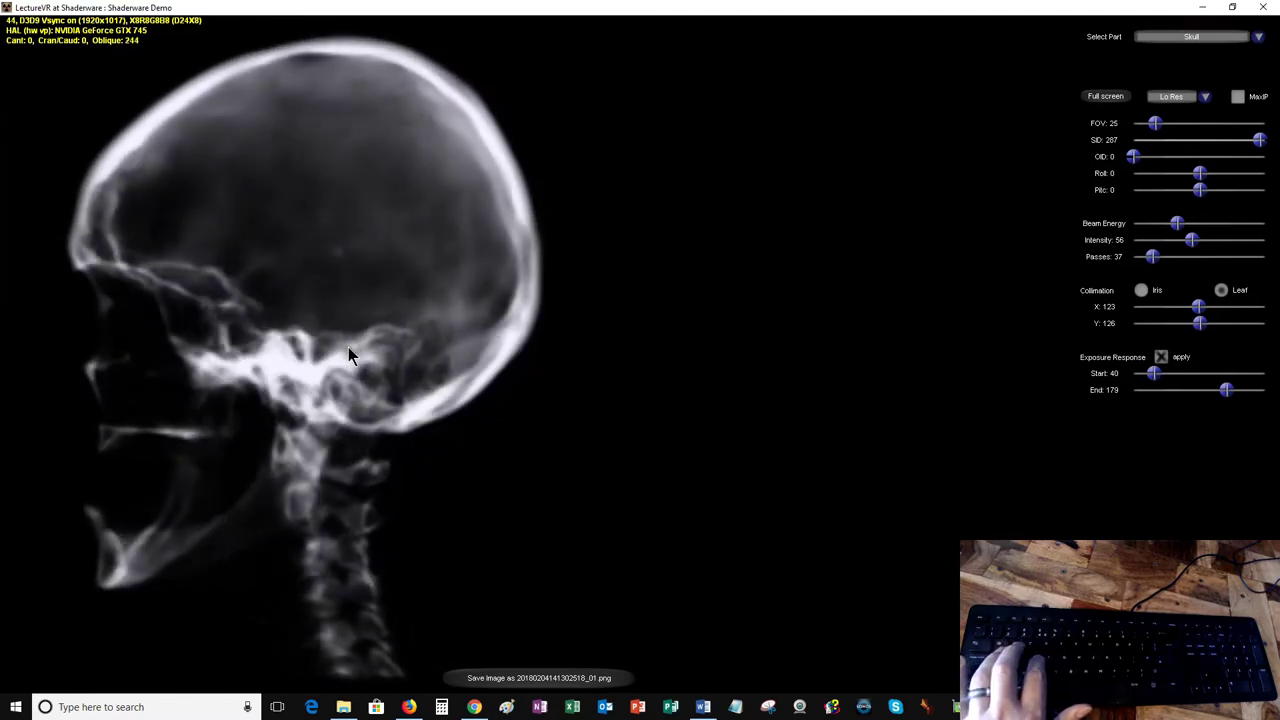
pyautogui.press('Right')
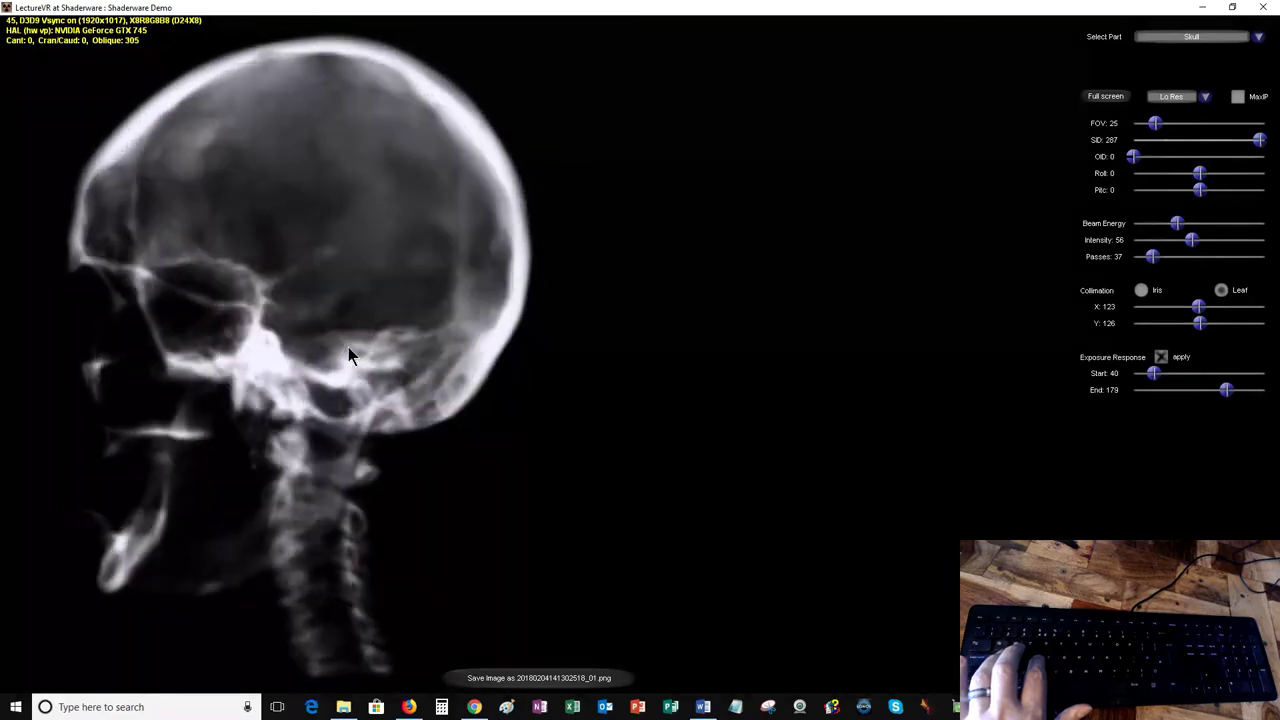
pyautogui.press('Right')
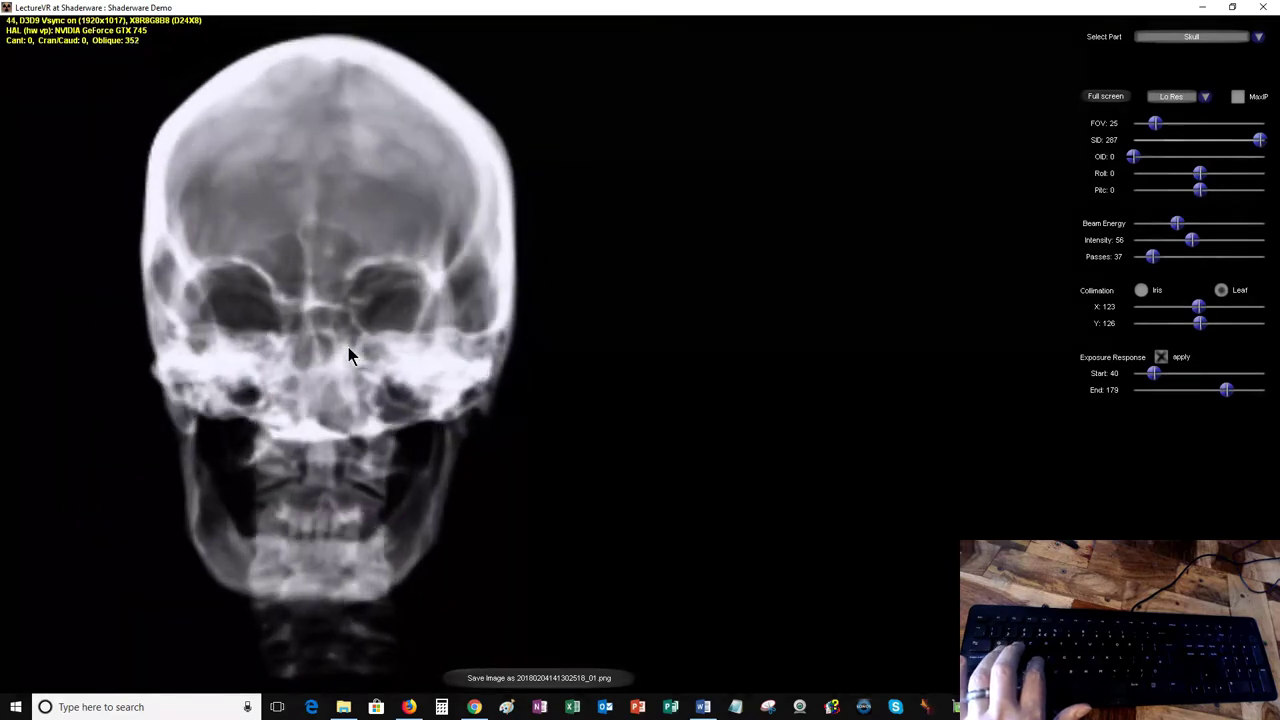
pyautogui.press('Right')
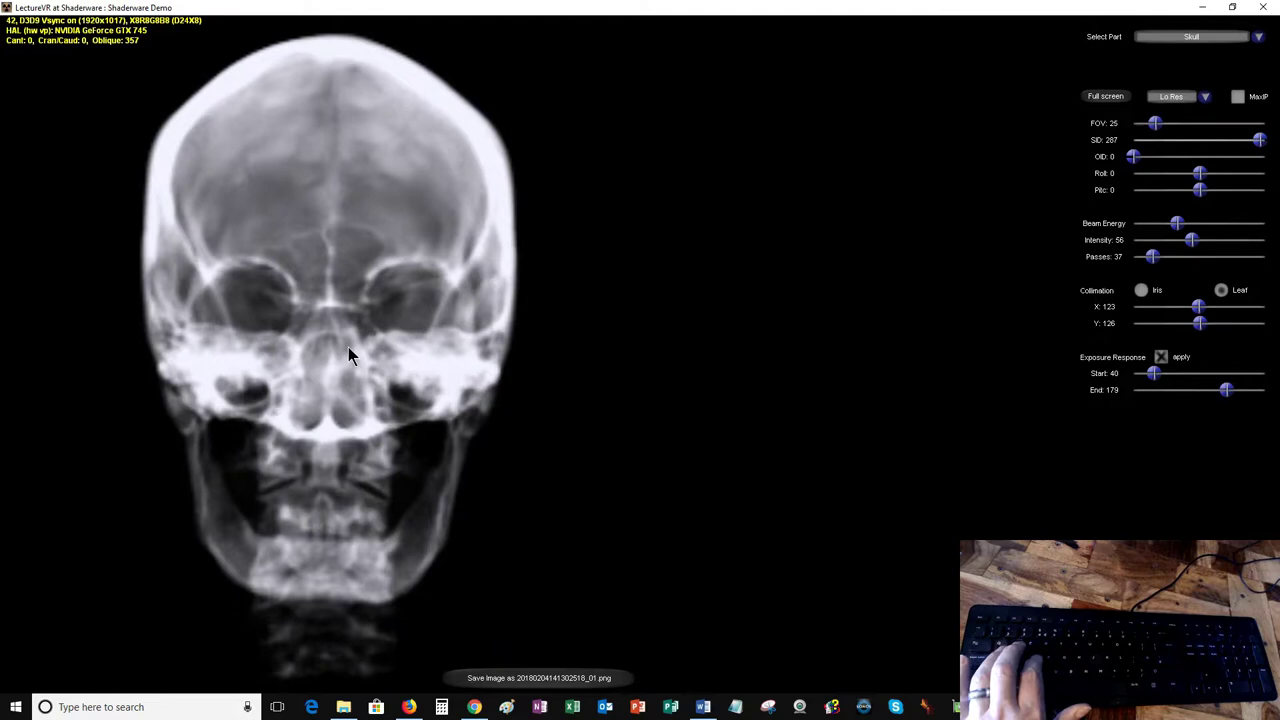
pyautogui.press('Right')
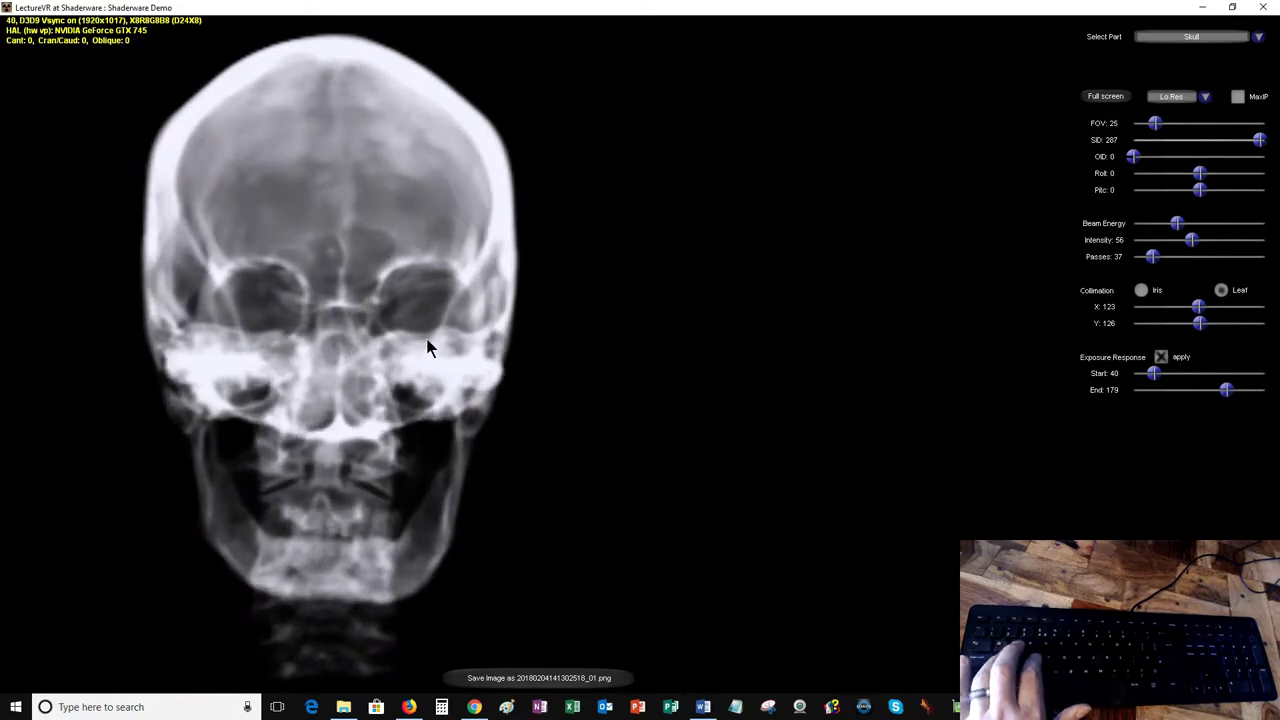
# Step: Lower SID to about 70, turn the skull slightly to Oblique 357, and set SID to 100
pyautogui.moveTo(1259, 141); pyautogui.dragTo(1157, 150)
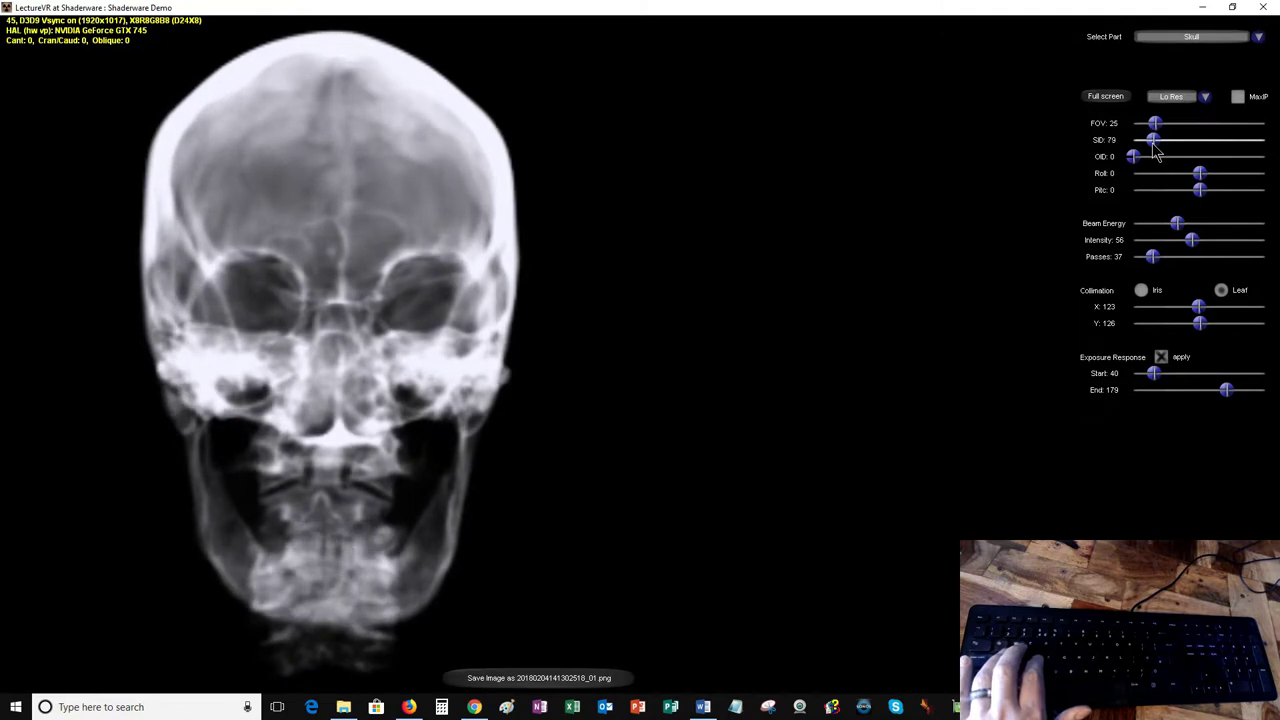
pyautogui.moveTo(1157, 150); pyautogui.dragTo(1151, 153)
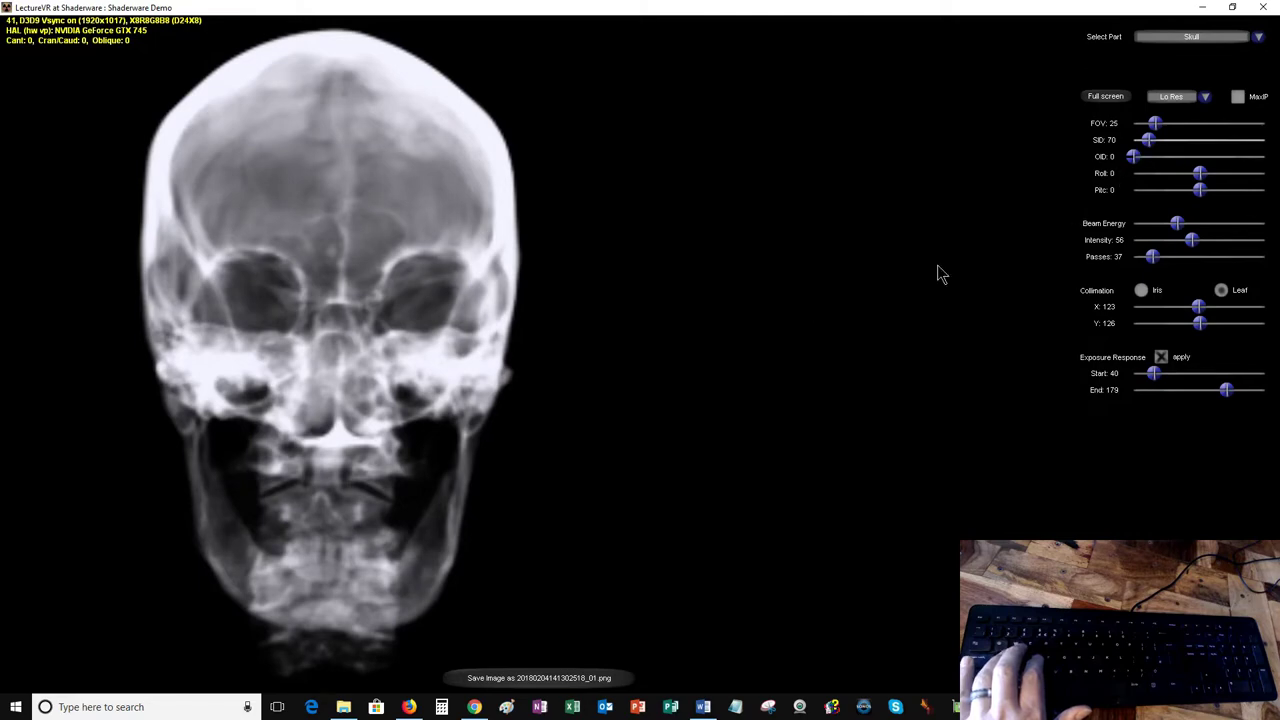
pyautogui.moveTo(600, 331); pyautogui.dragTo(242, 340)
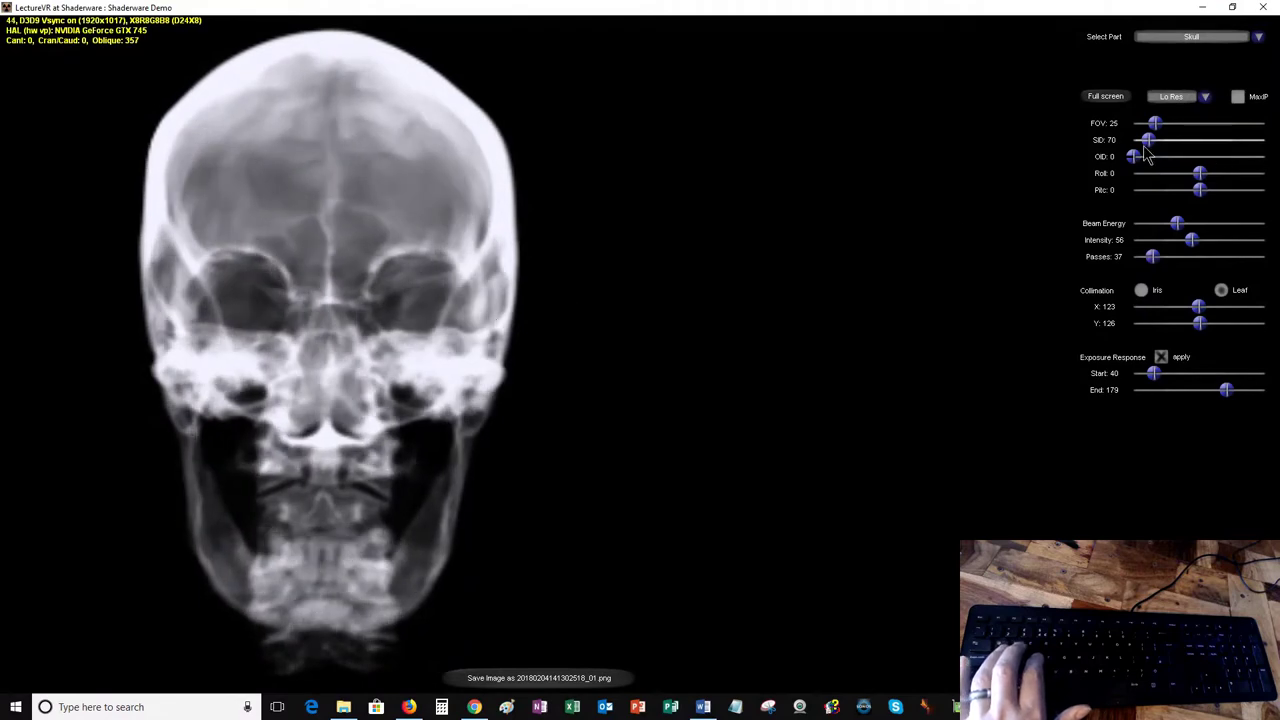
pyautogui.moveTo(1147, 140); pyautogui.dragTo(1164, 142)
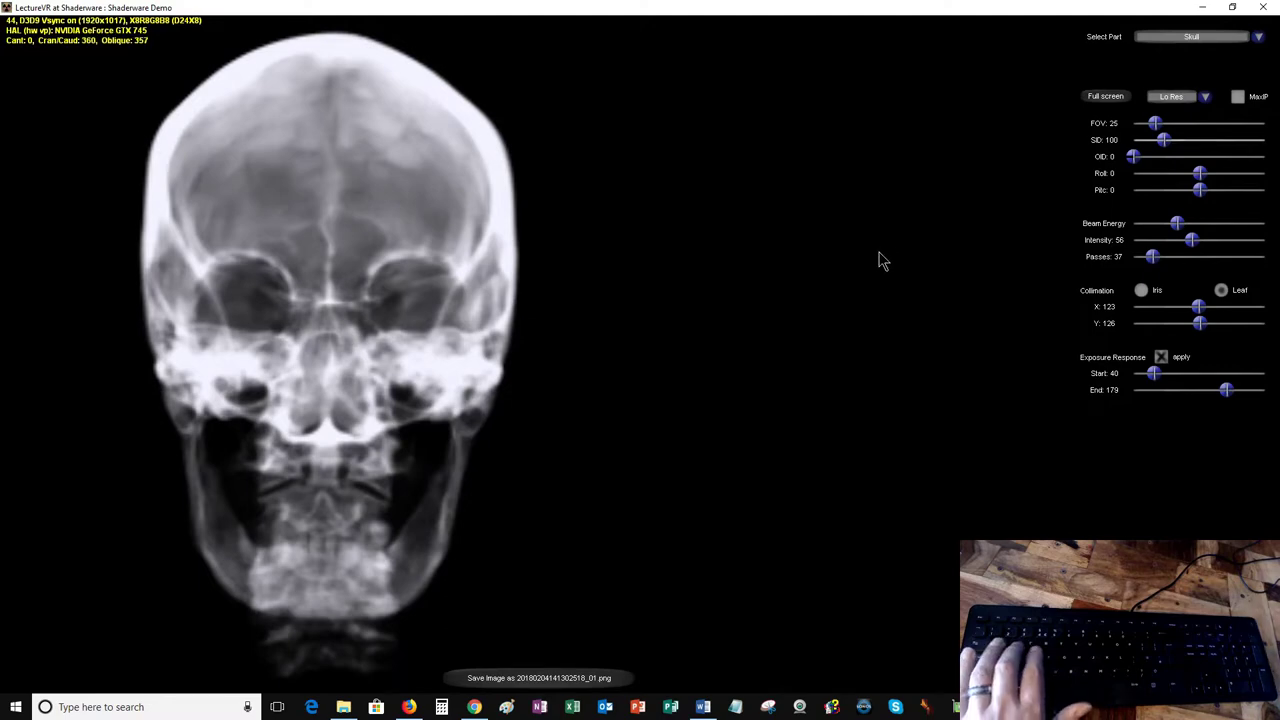
# Step: Rotate the skull to Oblique 177 and tilt Cran/Caud to 42 for an angled back-to-front view
pyautogui.press('Down')
pyautogui.press('Down')
pyautogui.press('Down')
pyautogui.press('Down')
pyautogui.press('Down')
pyautogui.press('Down')
pyautogui.press('Down')
pyautogui.press('Down')
pyautogui.press('Down')
pyautogui.press('Down')
pyautogui.press('Down')
pyautogui.press('Down')
pyautogui.press('Down')
pyautogui.press('Down')
pyautogui.press('Down')
pyautogui.press('Down')
pyautogui.press('Down')
pyautogui.press('Down')
pyautogui.press('Down')
pyautogui.press('Down')
pyautogui.press('Down')
pyautogui.press('Down')
pyautogui.press('Down')
pyautogui.press('Down')
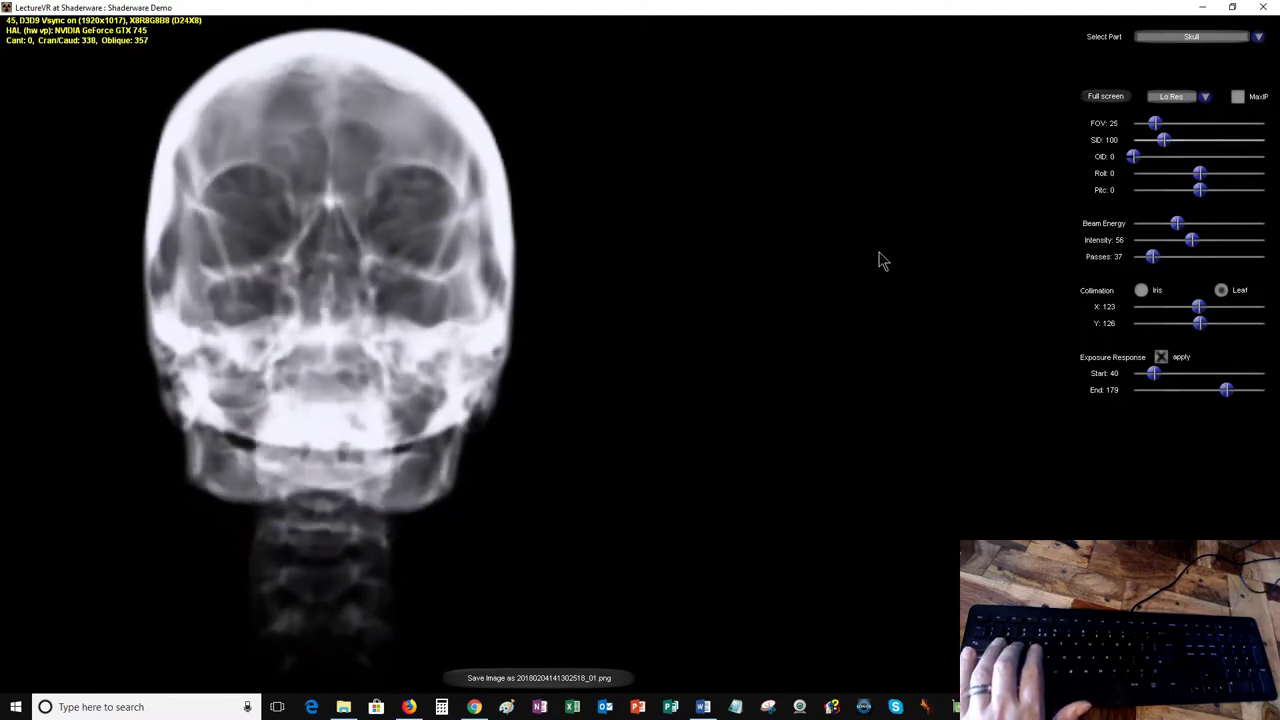
pyautogui.press('Down')
pyautogui.press('Down')
pyautogui.press('Down')
pyautogui.press('Down')
pyautogui.press('Down')
pyautogui.press('Down')
pyautogui.press('Down')
pyautogui.press('Down')
pyautogui.press('Down')
pyautogui.press('Down')
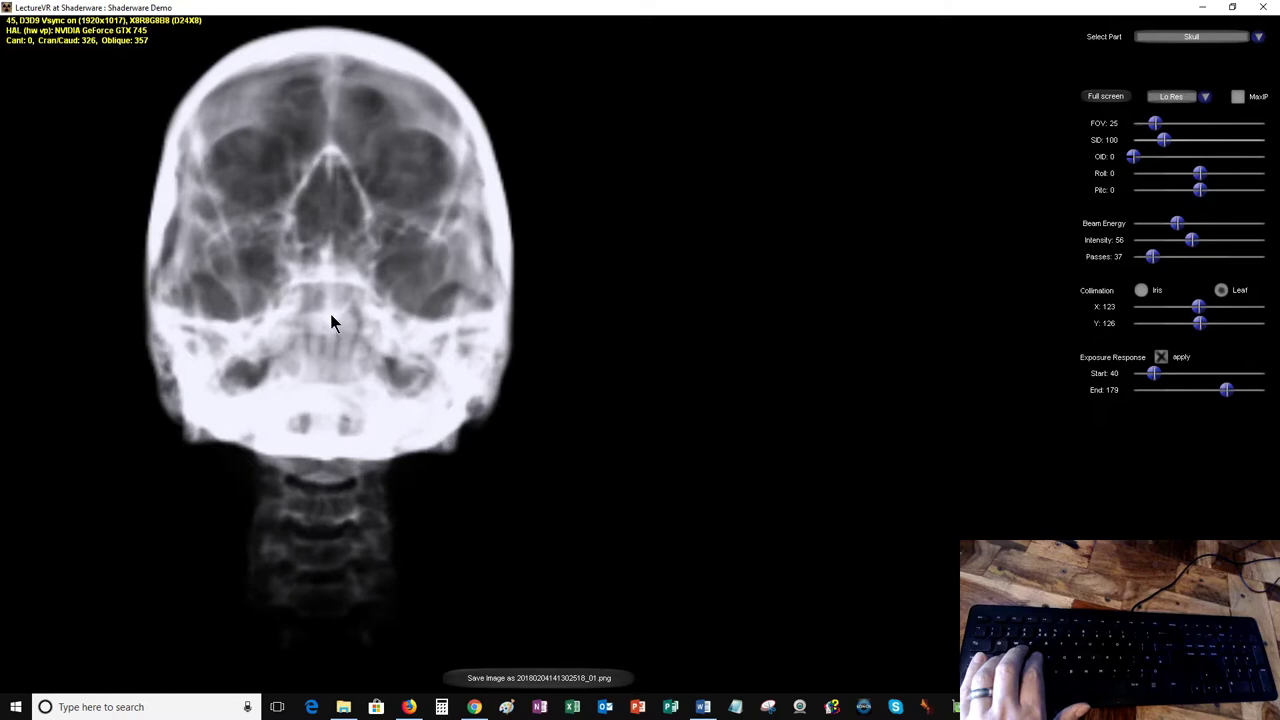
pyautogui.press('Up')
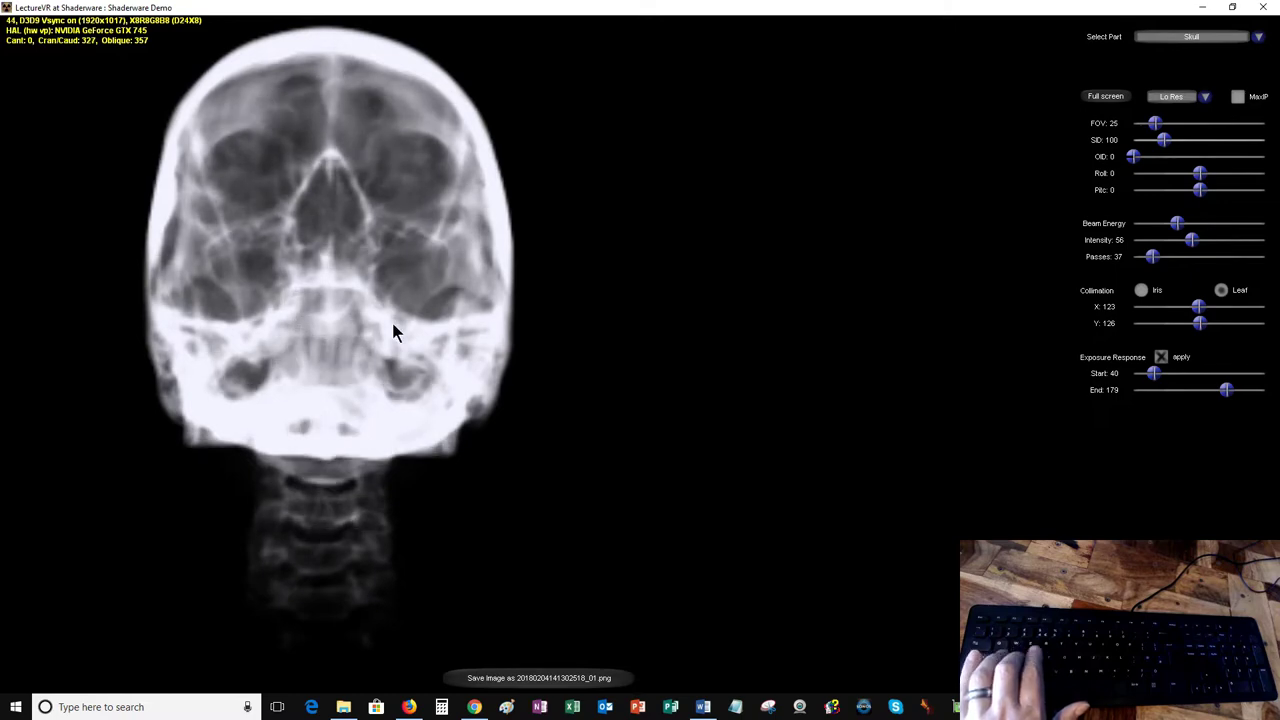
pyautogui.press('Left')
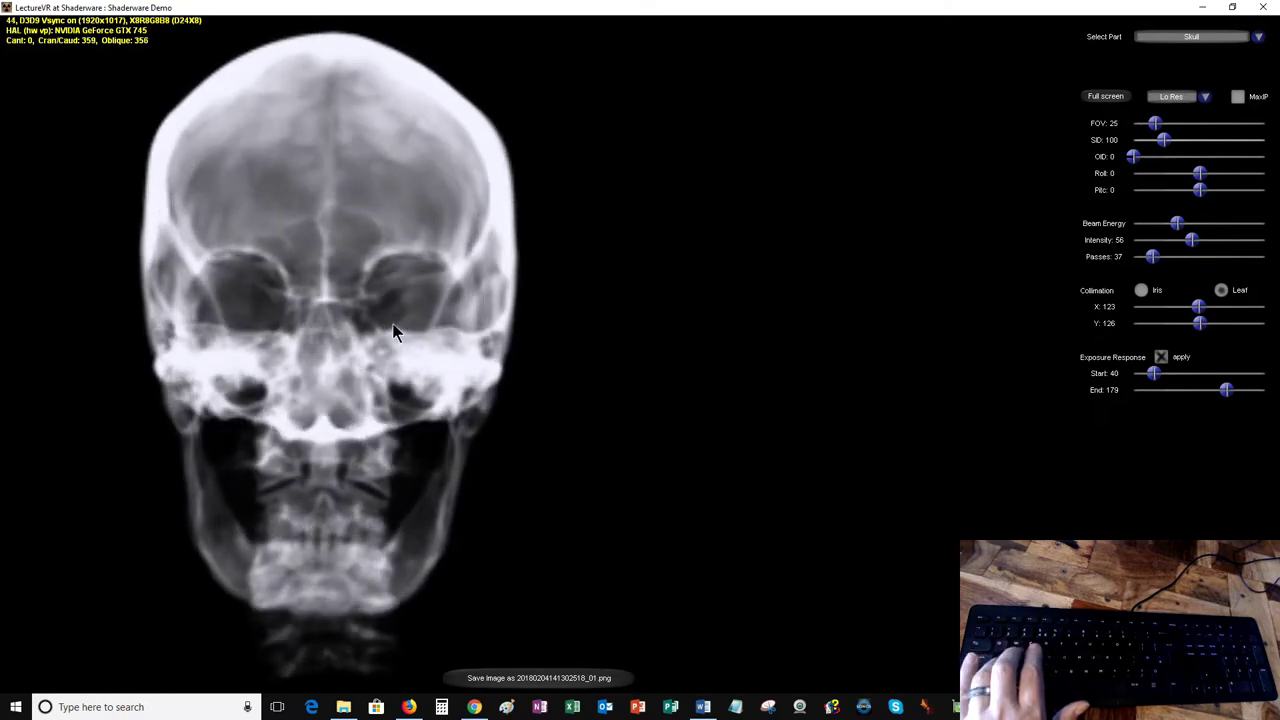
pyautogui.press('Left')
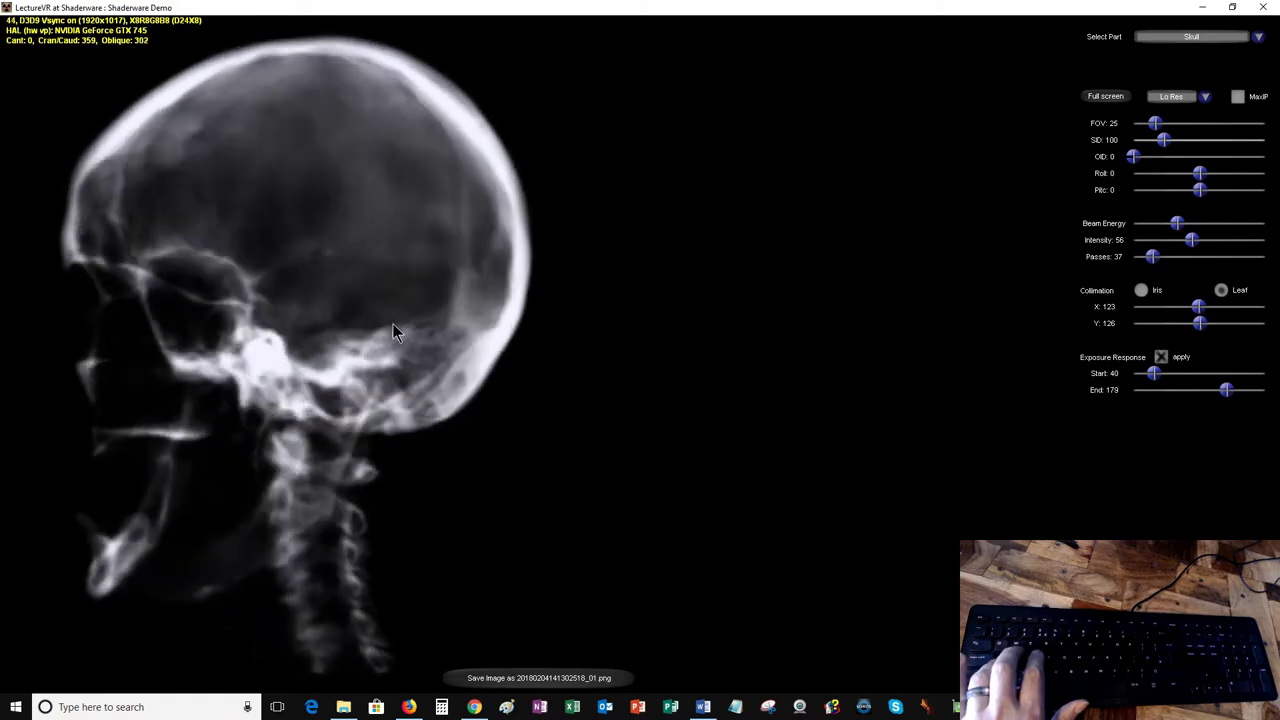
pyautogui.press('Left')
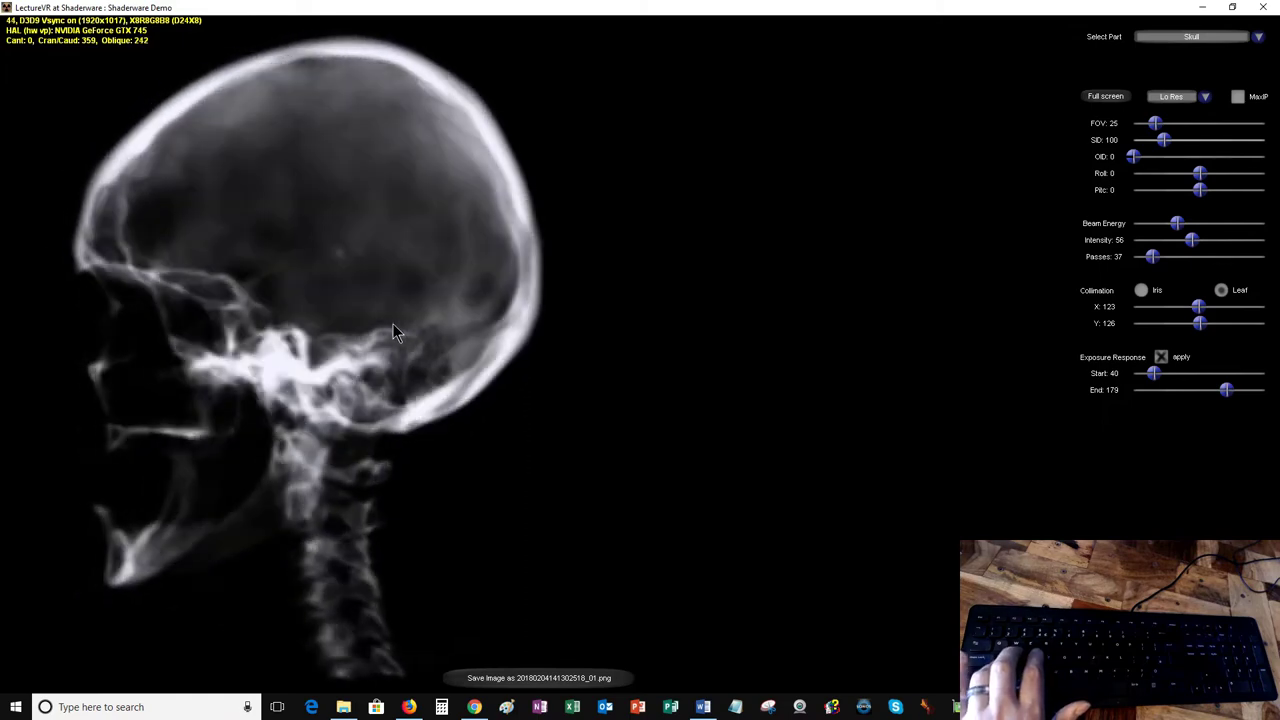
pyautogui.press('Left')
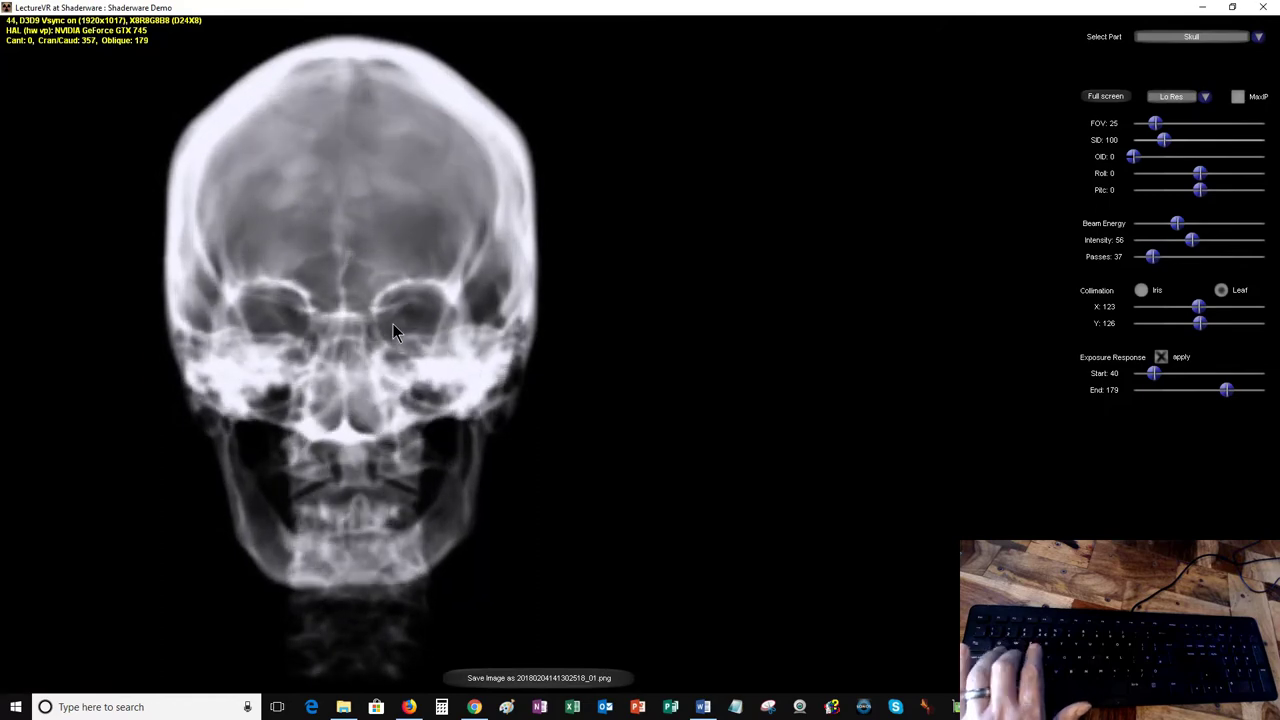
pyautogui.press('Up')
pyautogui.press('Up')
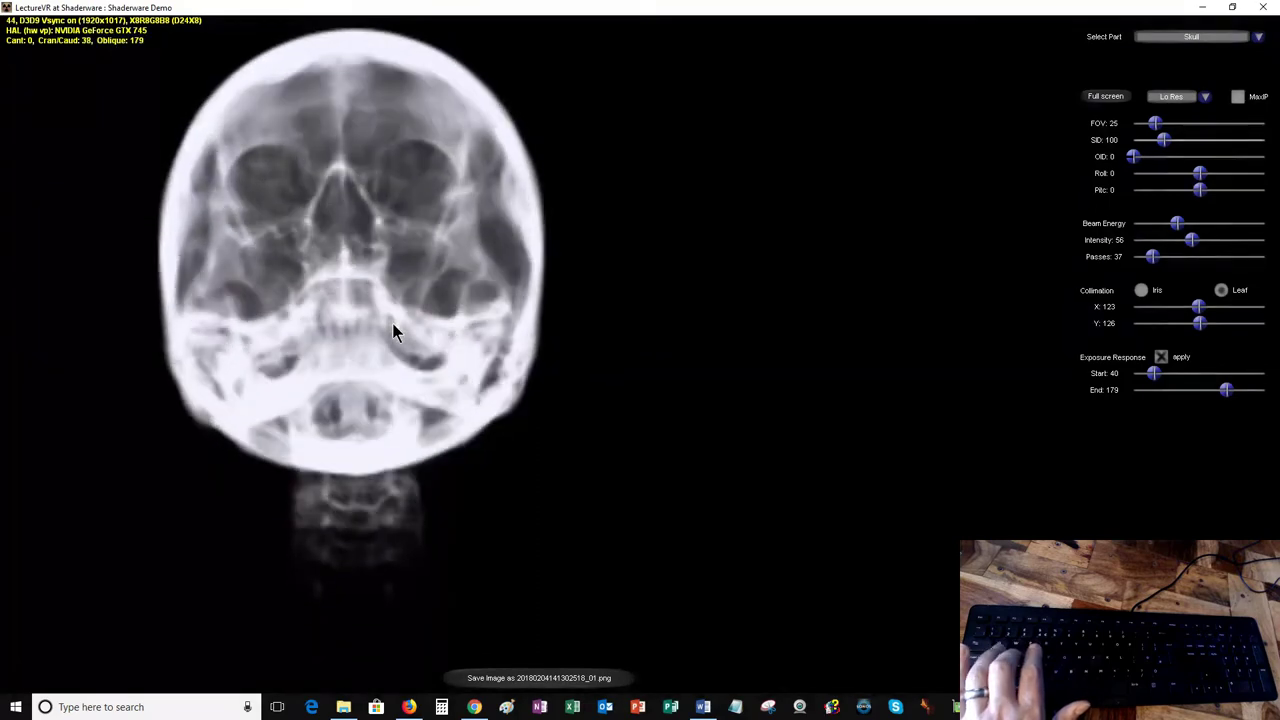
pyautogui.press('Up')
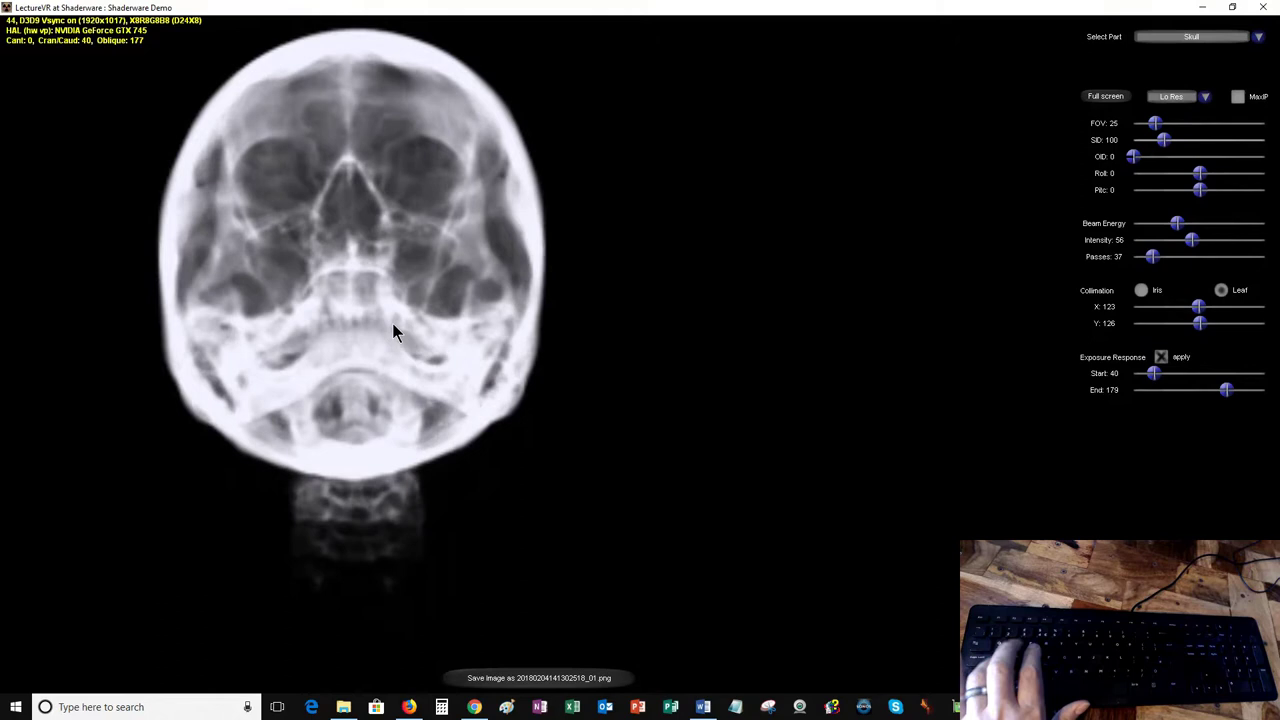
pyautogui.press('Left')
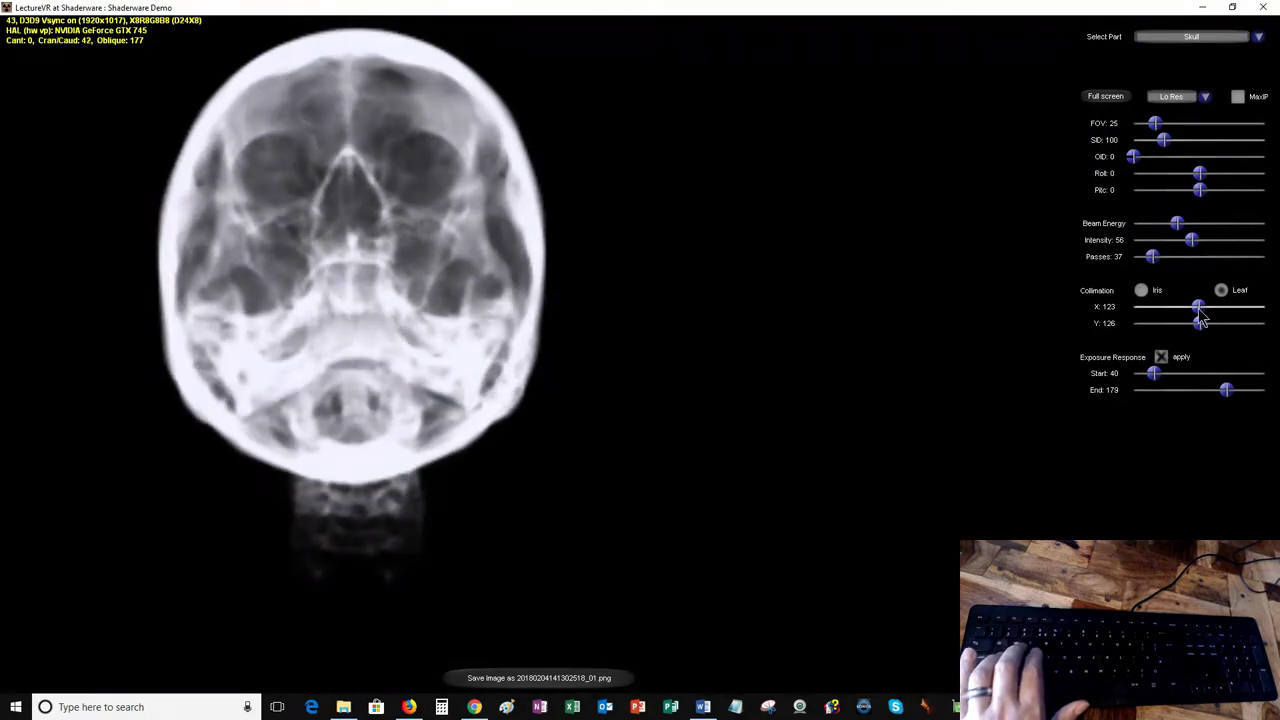
# Step: Narrow the X and Y leaf collimation, then widen it to X 080 and Y 156
pyautogui.moveTo(1199, 311); pyautogui.dragTo(1160, 310)
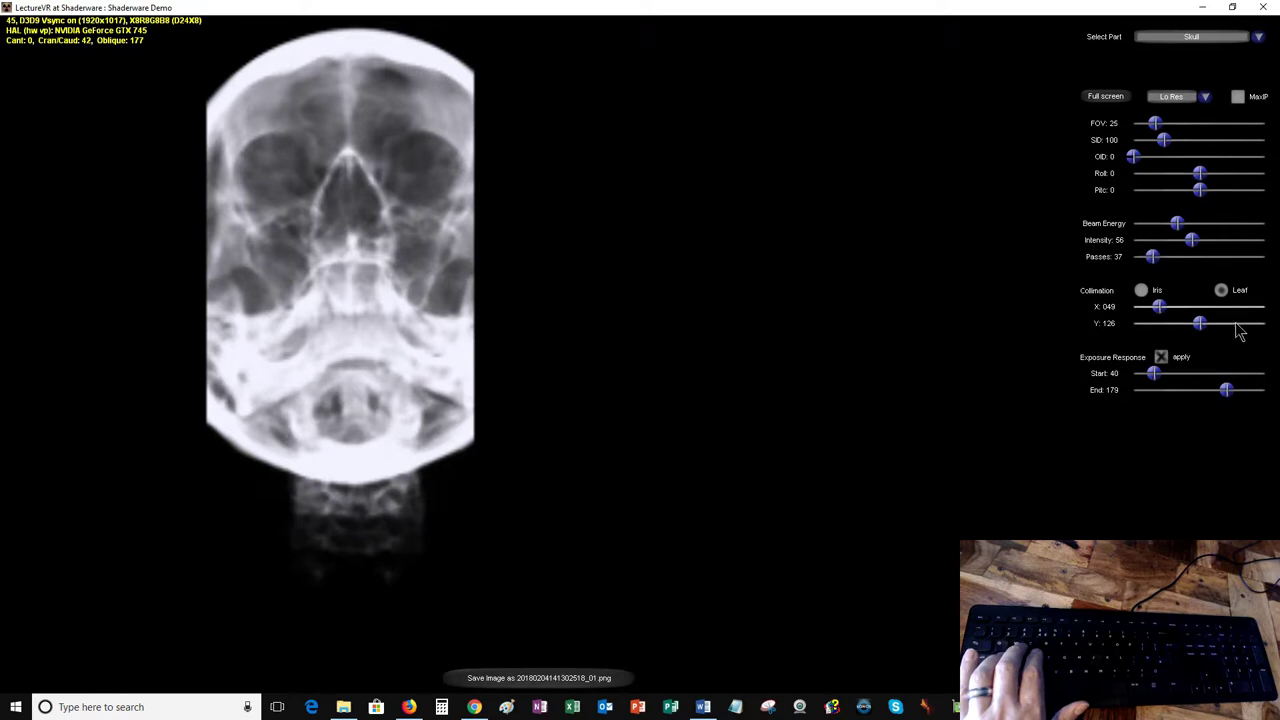
pyautogui.moveTo(1203, 330); pyautogui.dragTo(1157, 331)
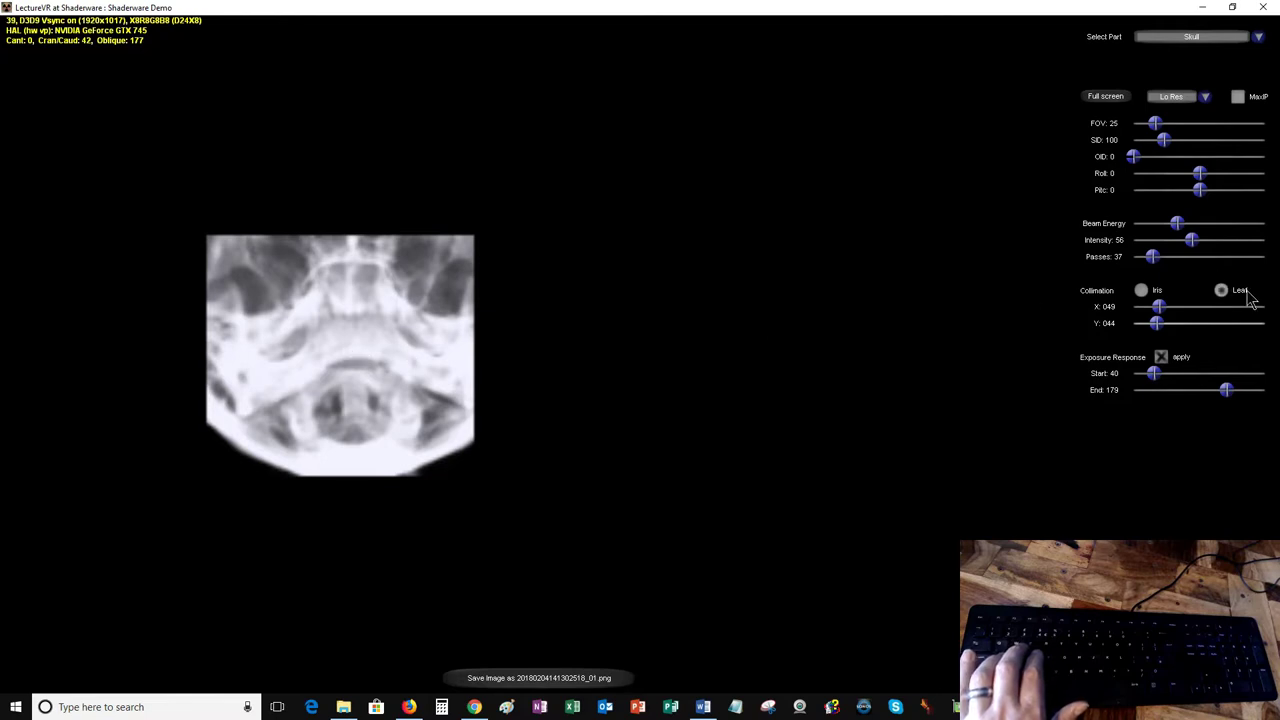
pyautogui.moveTo(1160, 309); pyautogui.dragTo(1217, 333)
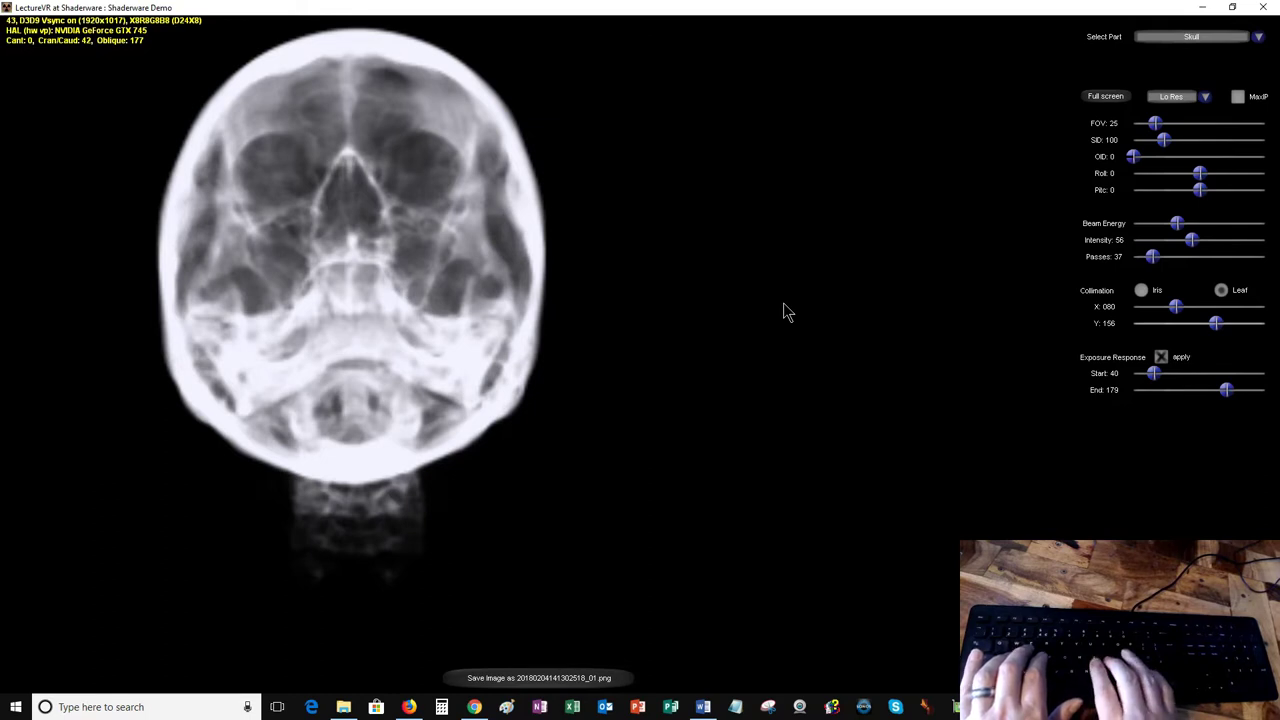
# Step: Shift the skull image up, down, left and right until it sits centred
pyautogui.press('Down')
pyautogui.press('Up')
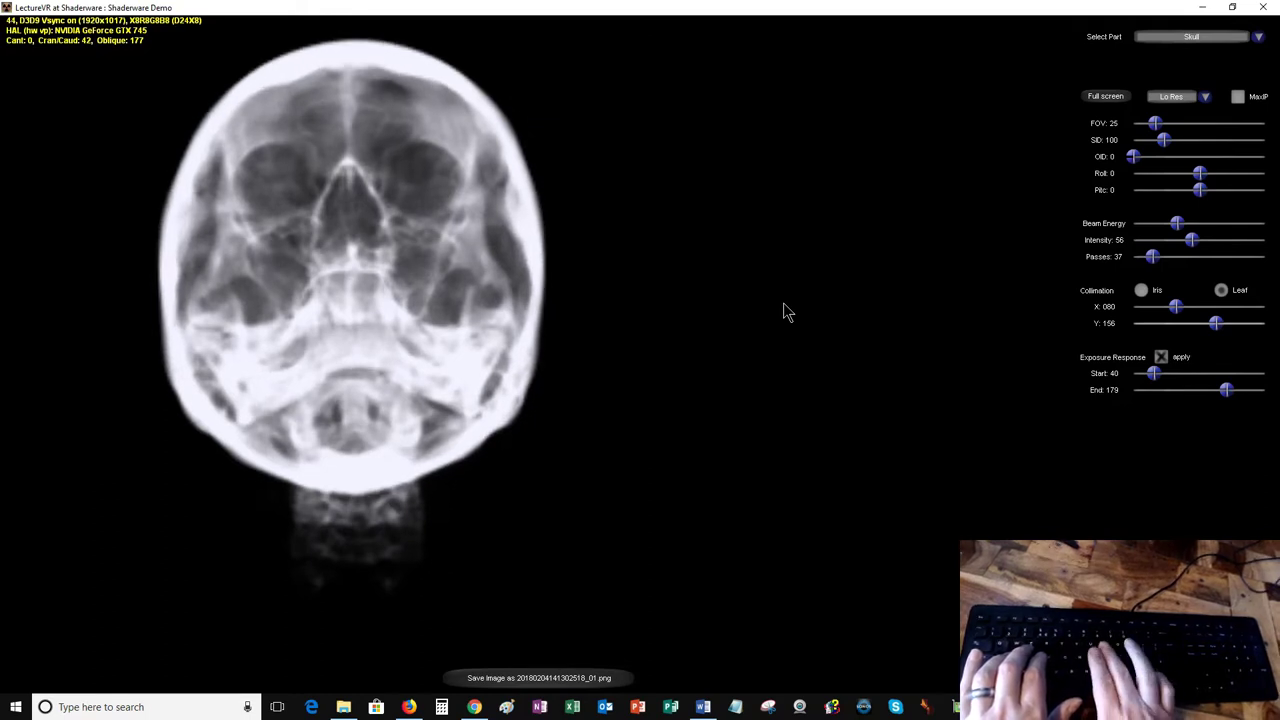
pyautogui.press('Down')
pyautogui.press('Down')
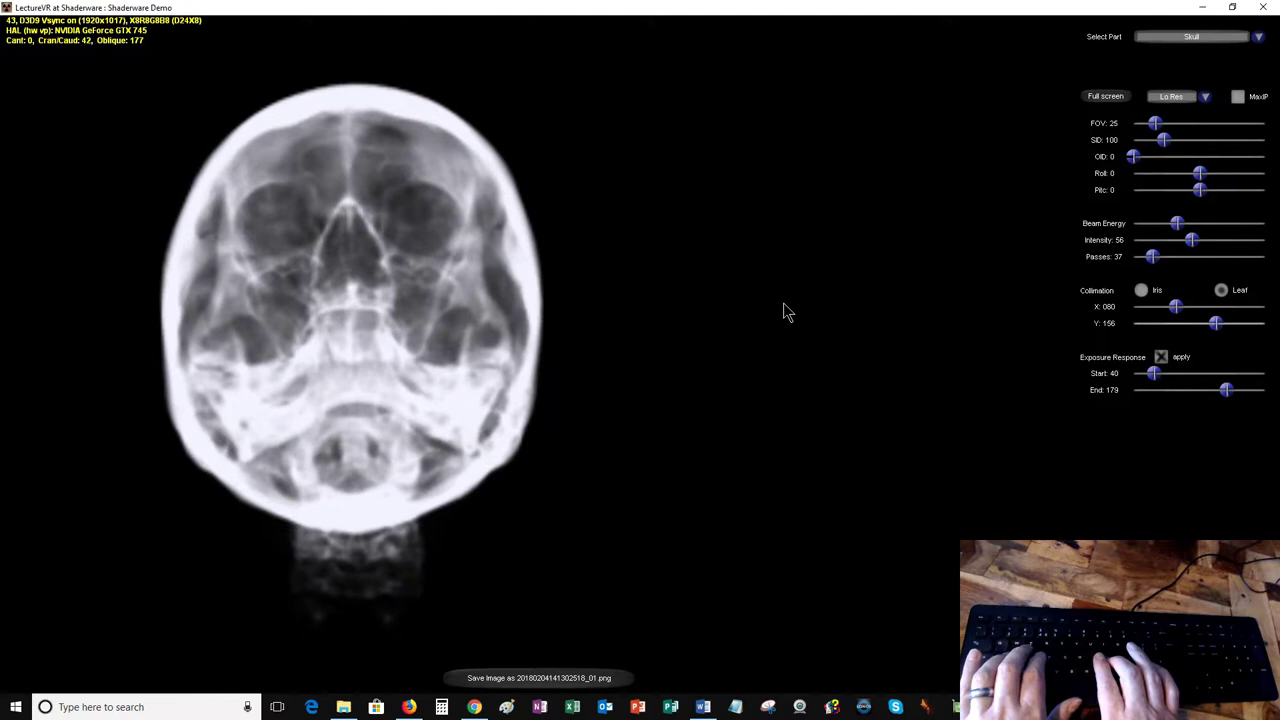
pyautogui.press('Left')
pyautogui.press('Left')
pyautogui.press('Left')
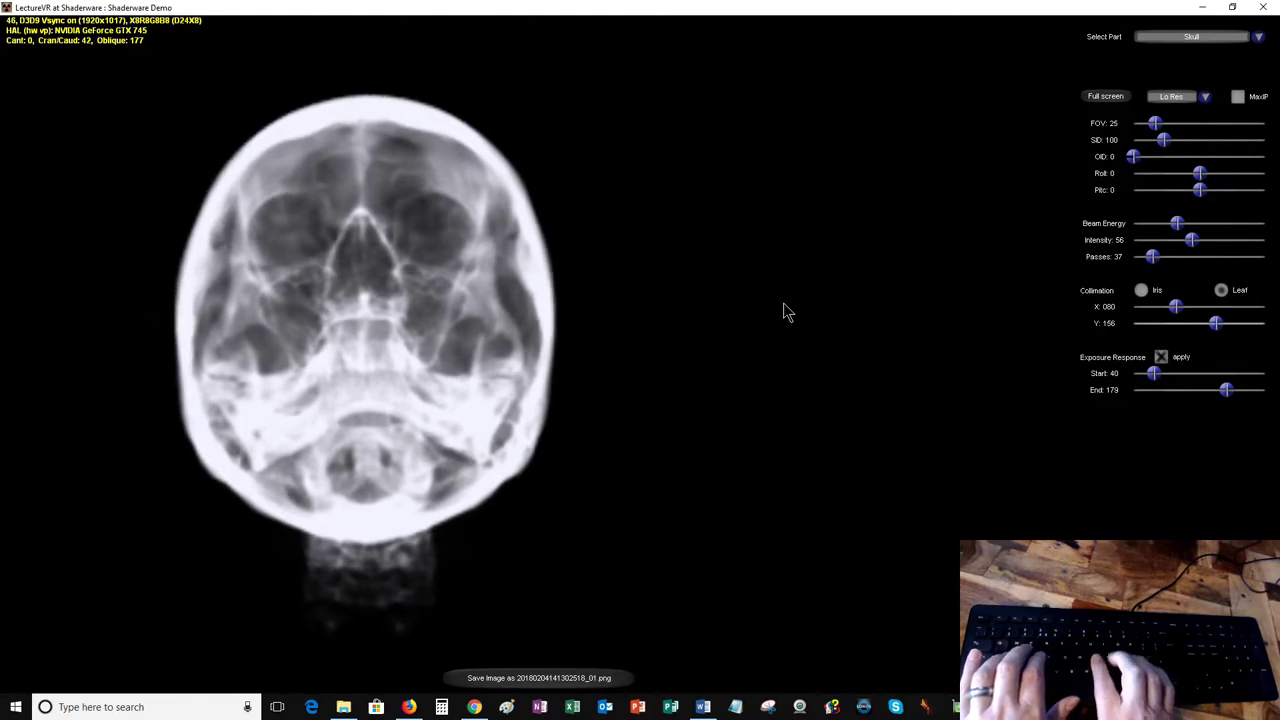
pyautogui.press('Right')
pyautogui.press('Right')
pyautogui.press('Right')
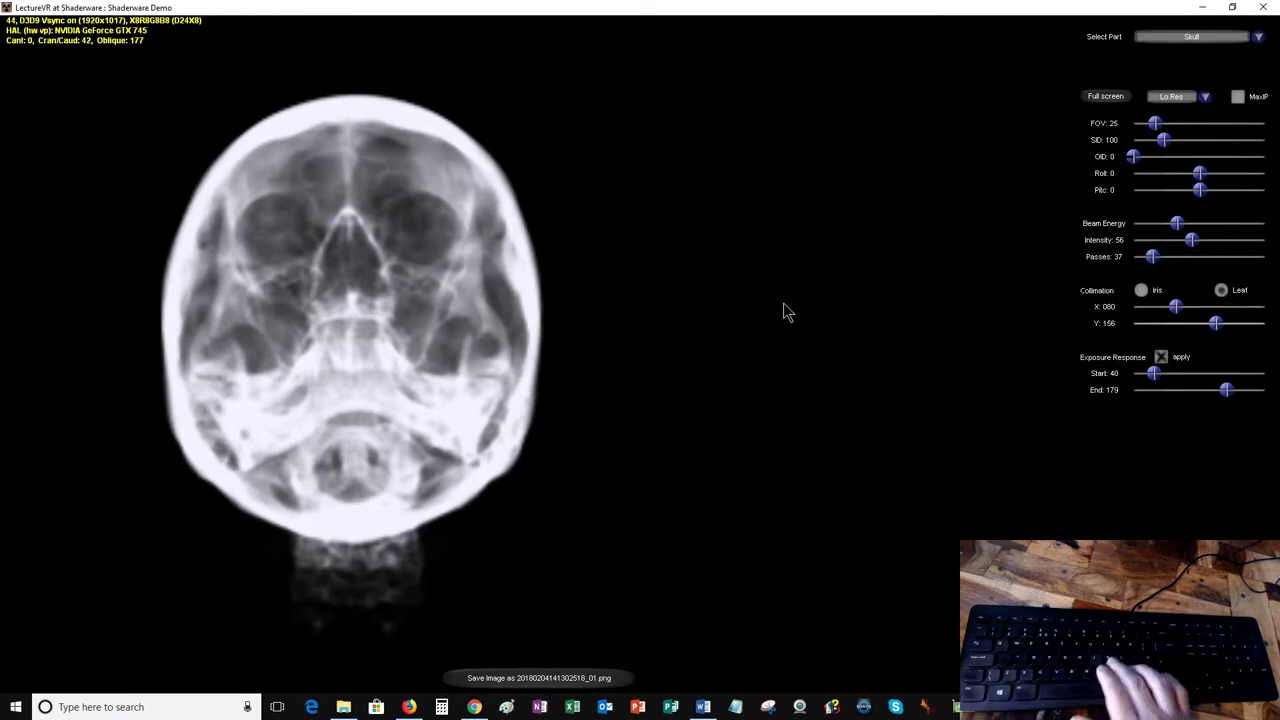
pyautogui.press('Up')
pyautogui.press('Up')
pyautogui.press('Up')
pyautogui.press('Up')
pyautogui.press('Up')
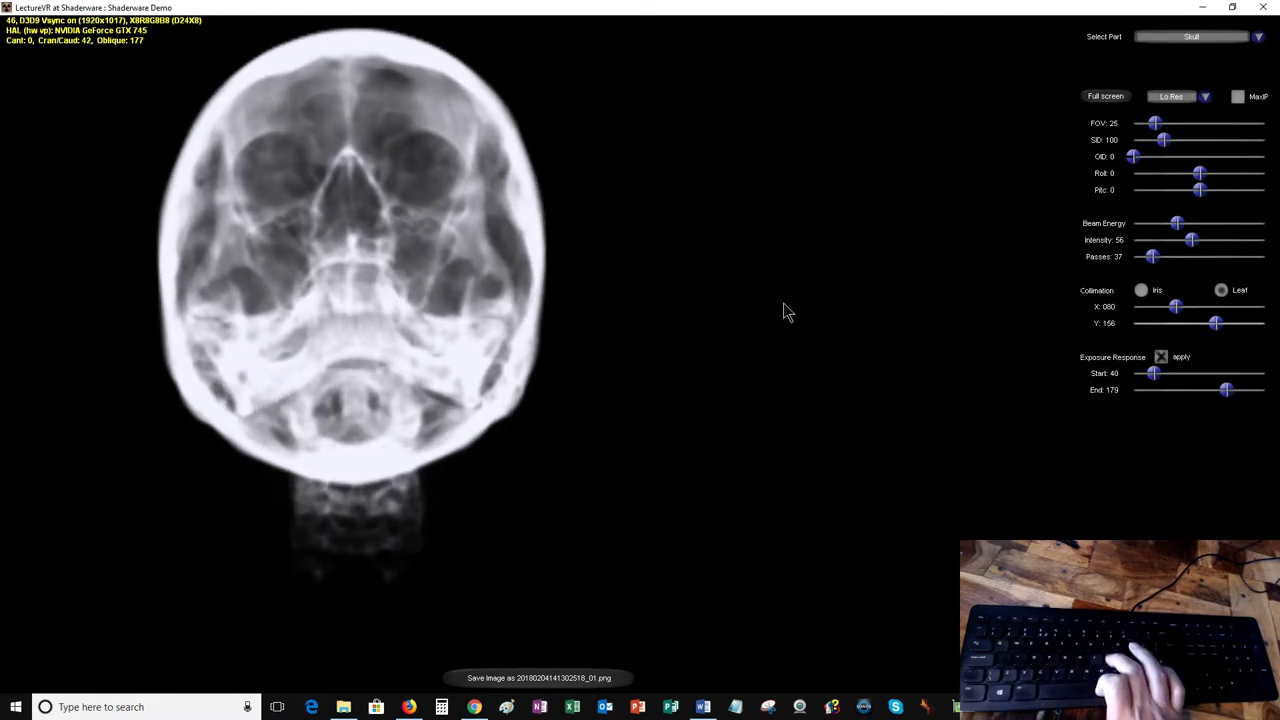
pyautogui.press('Down')
pyautogui.press('Down')
pyautogui.press('Down')
pyautogui.press('Down')
pyautogui.press('Down')
pyautogui.press('Down')
pyautogui.press('Down')
pyautogui.press('Down')
pyautogui.press('Down')
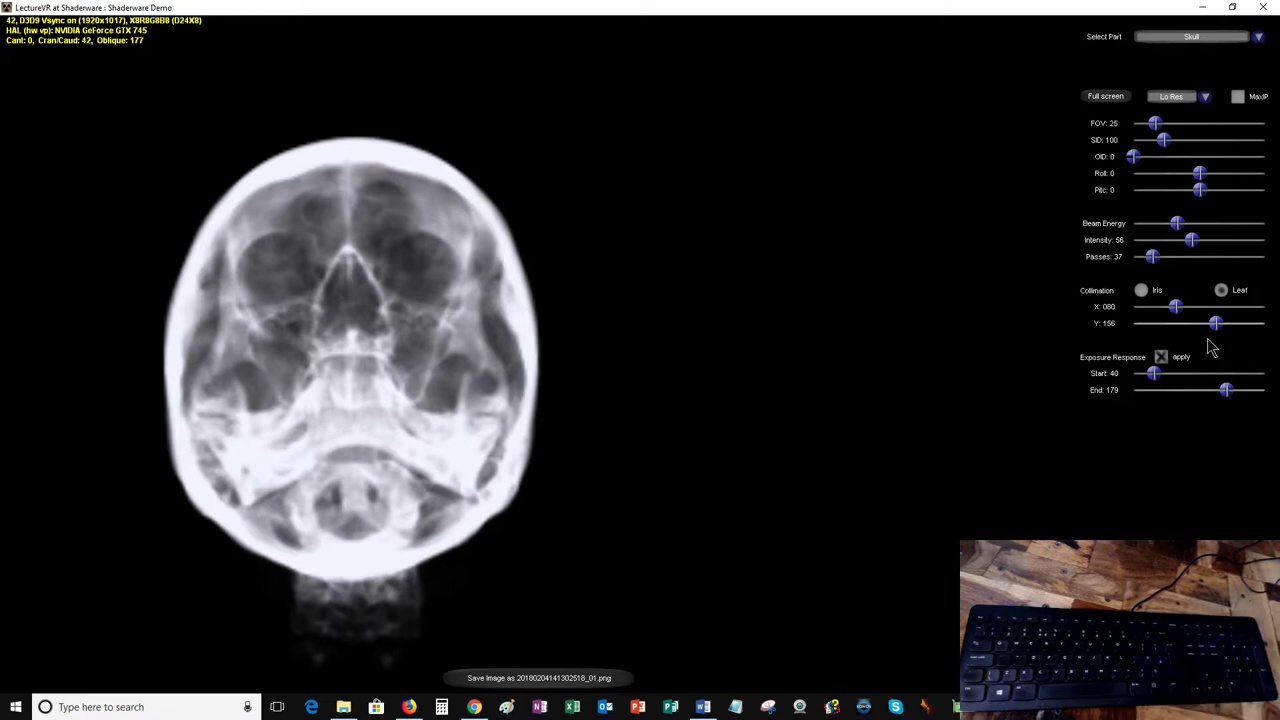
# Step: Tighten the Y collimation around the face, then widen the field to X 124, Y 133
pyautogui.moveTo(1219, 329); pyautogui.dragTo(1158, 311)
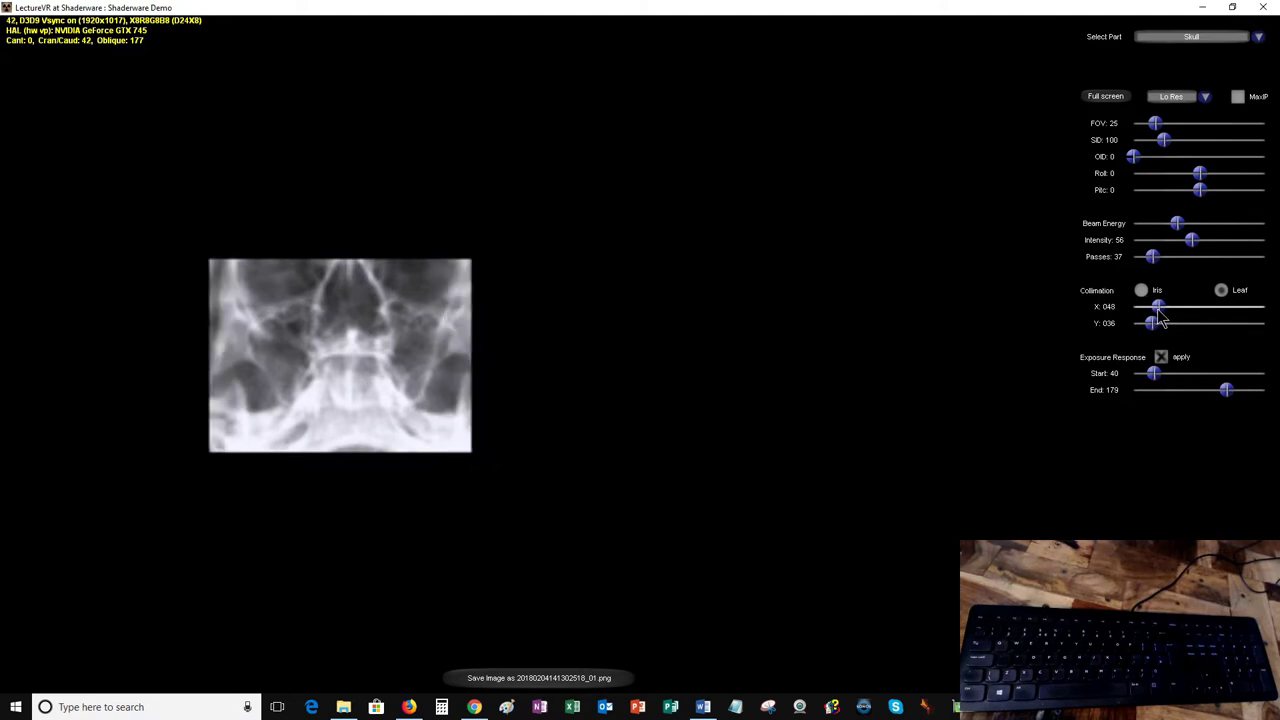
pyautogui.click(1166, 325)
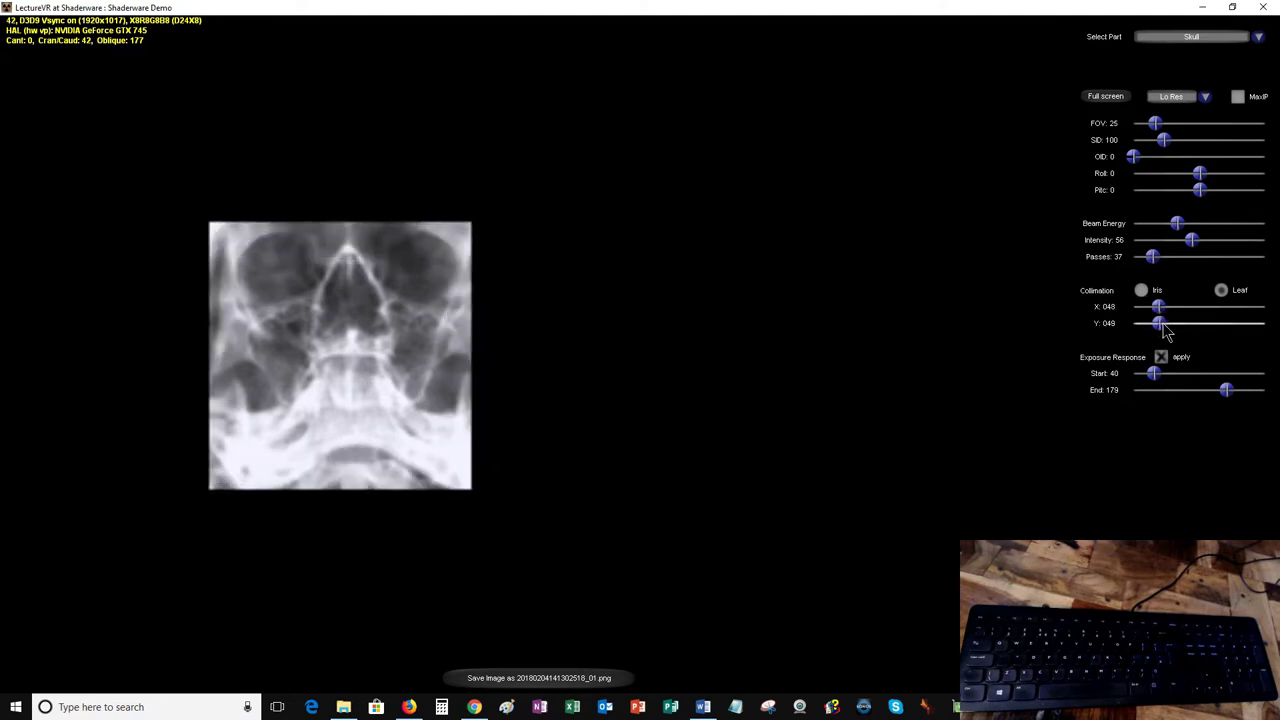
pyautogui.moveTo(1165, 325); pyautogui.dragTo(1171, 326)
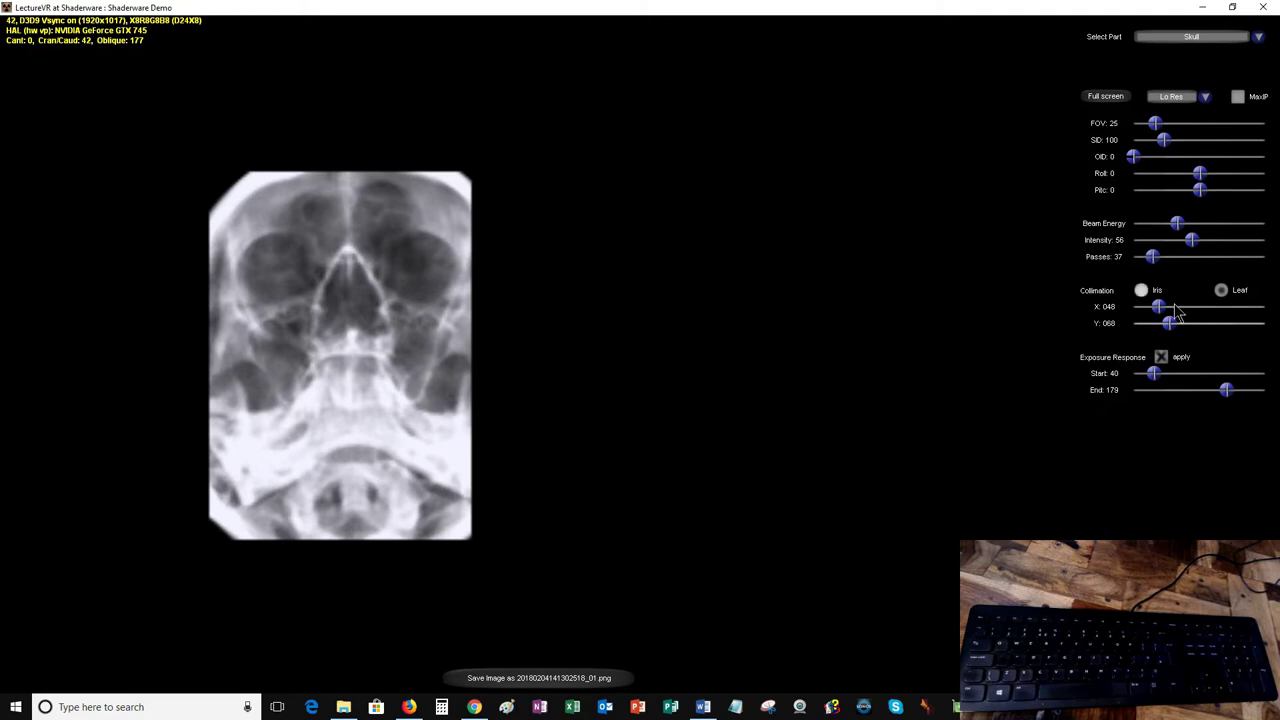
pyautogui.moveTo(1162, 306); pyautogui.dragTo(1203, 323)
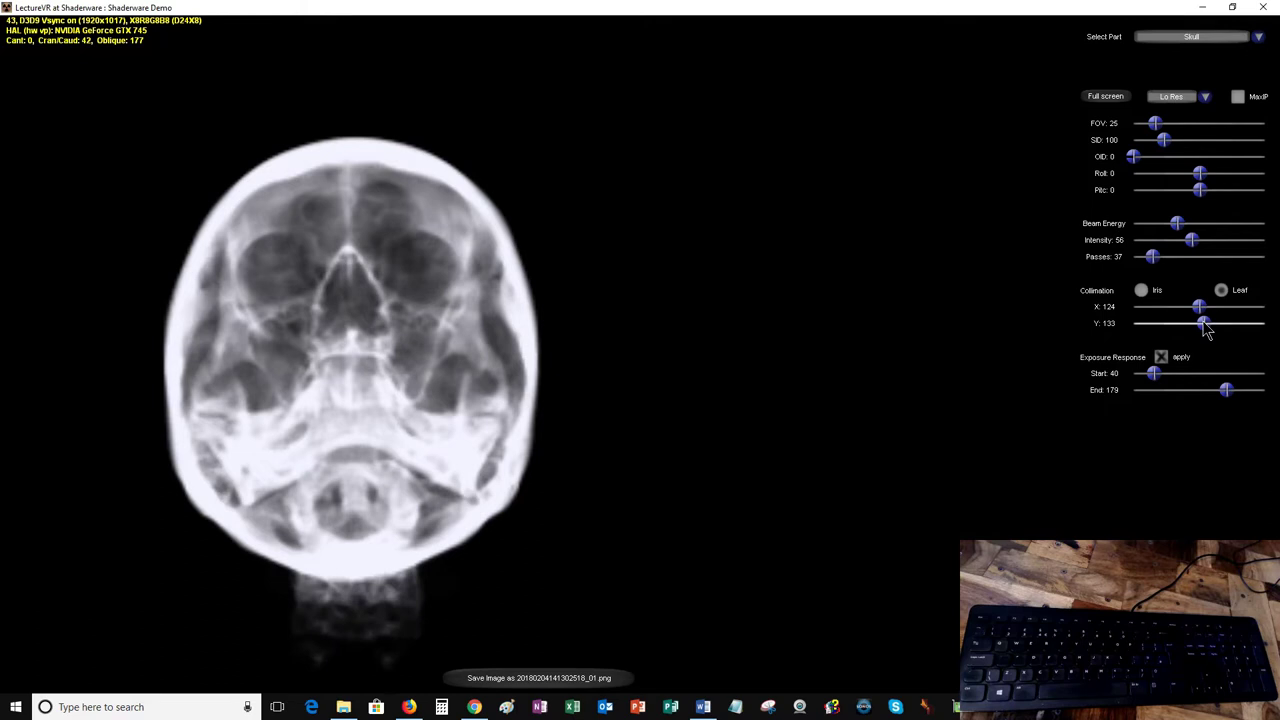
# Step: Load the Cervical Spine model and raise the beam energy
pyautogui.click(1192, 37)
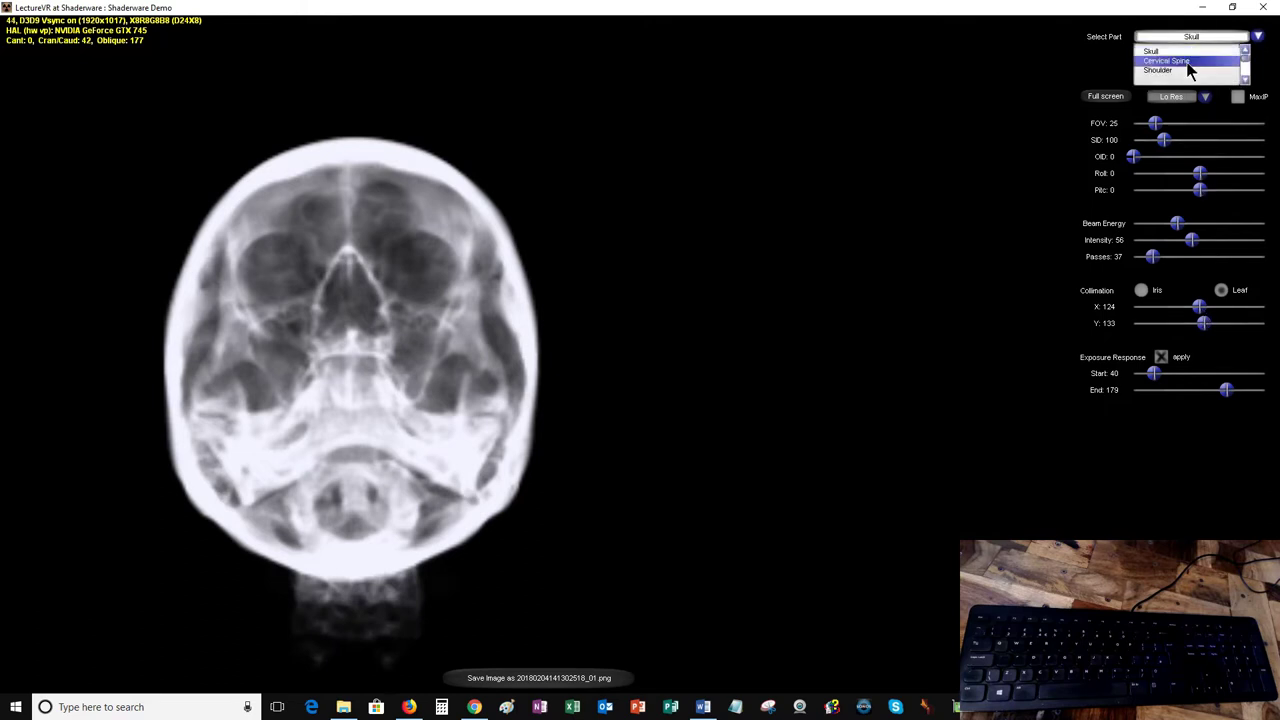
pyautogui.click(1168, 61)
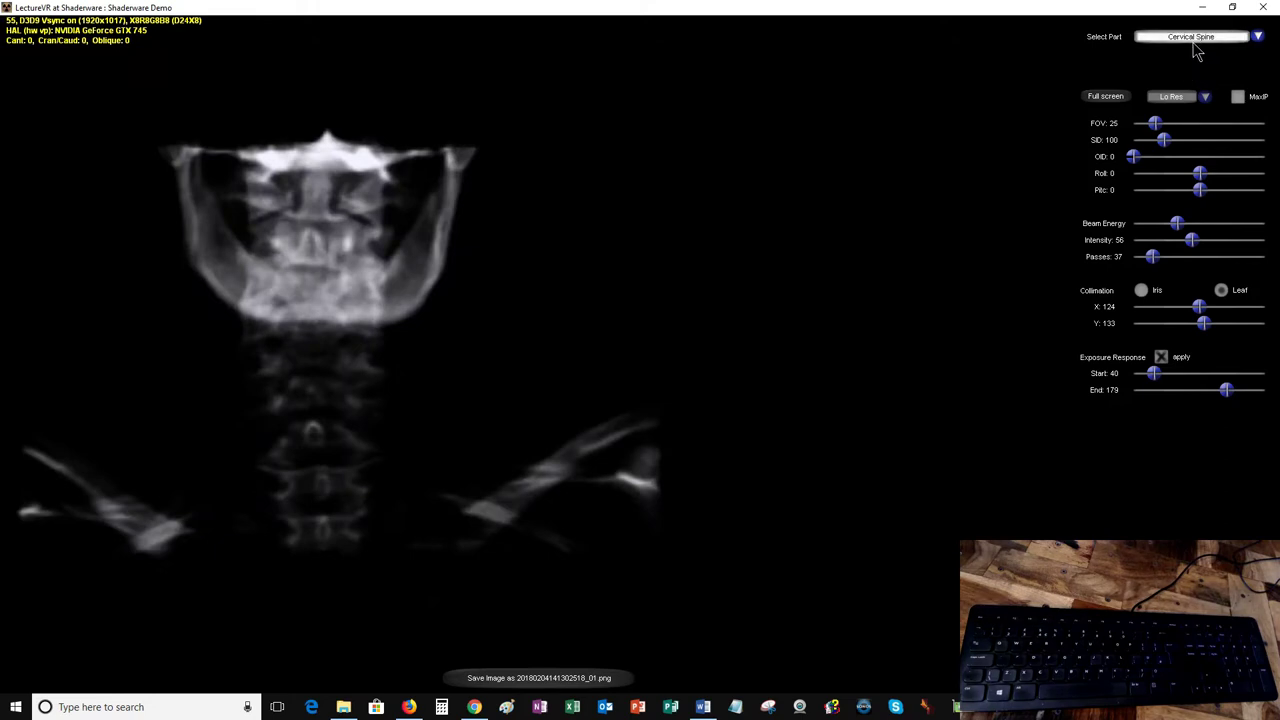
pyautogui.moveTo(1176, 223); pyautogui.dragTo(1192, 252)
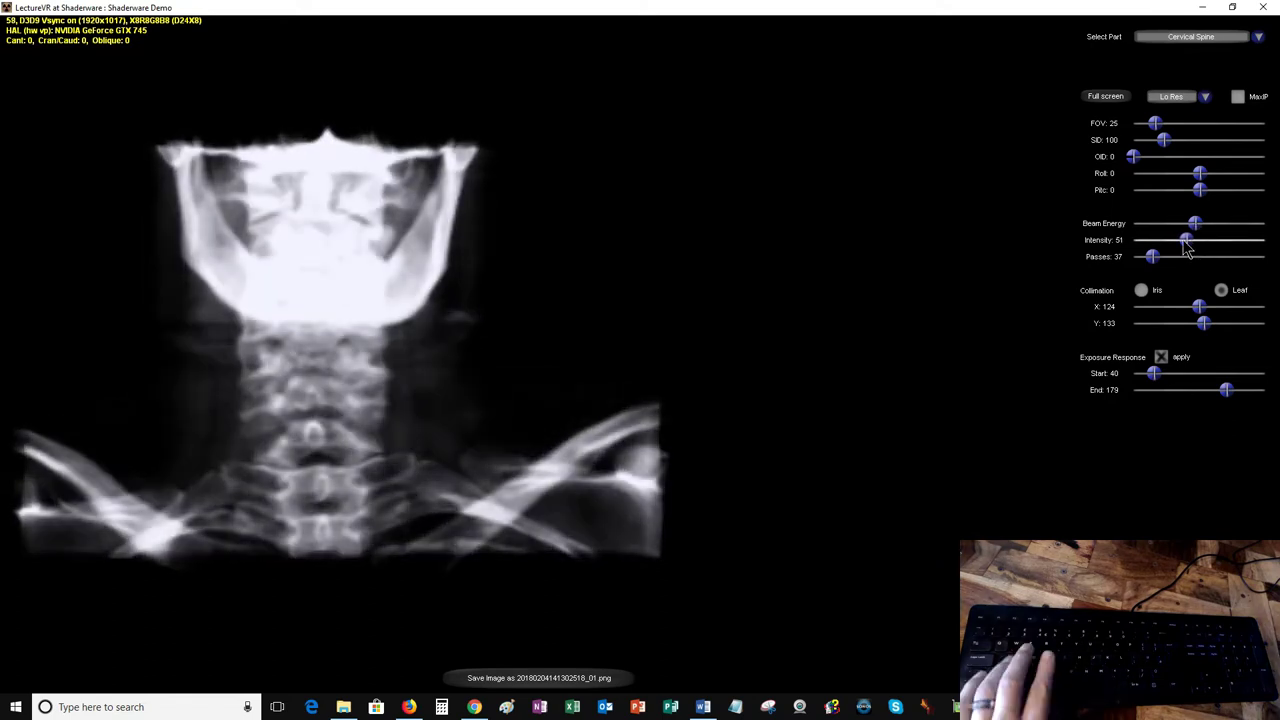
# Step: Rotate the neck to Oblique 302 and angle Cran/Caud to 345
pyautogui.press('Left')
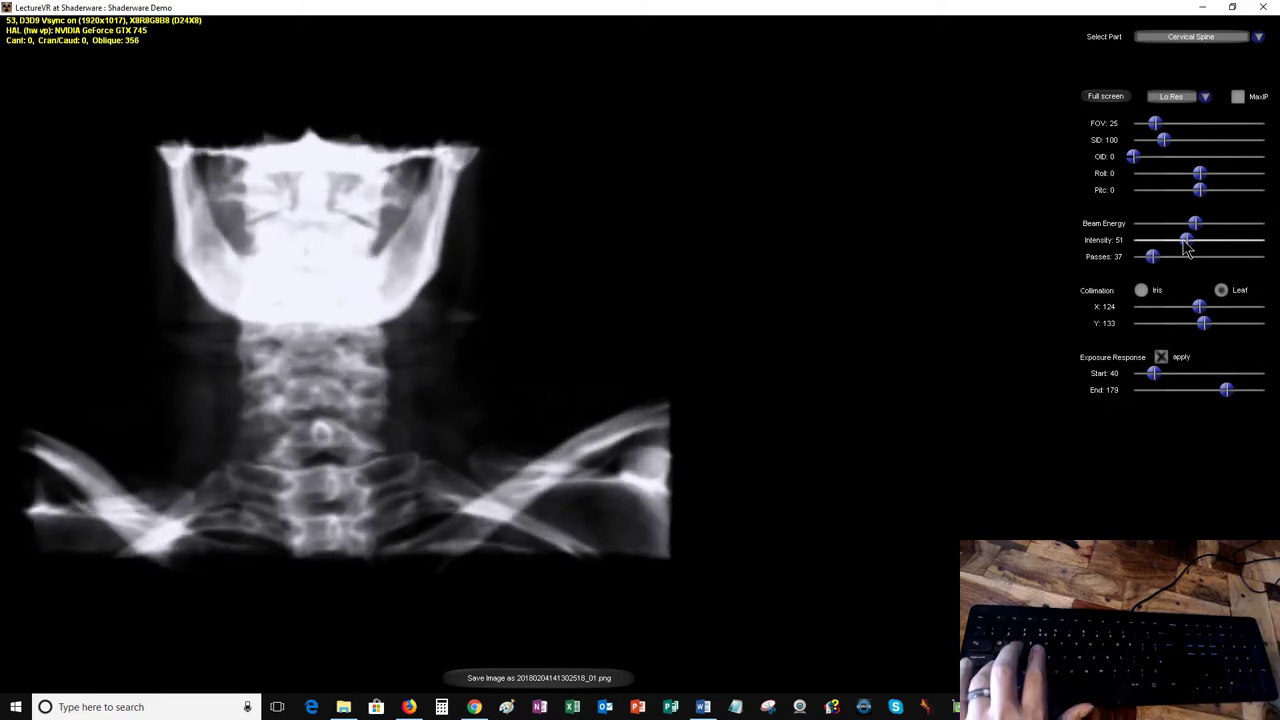
pyautogui.press('Left')
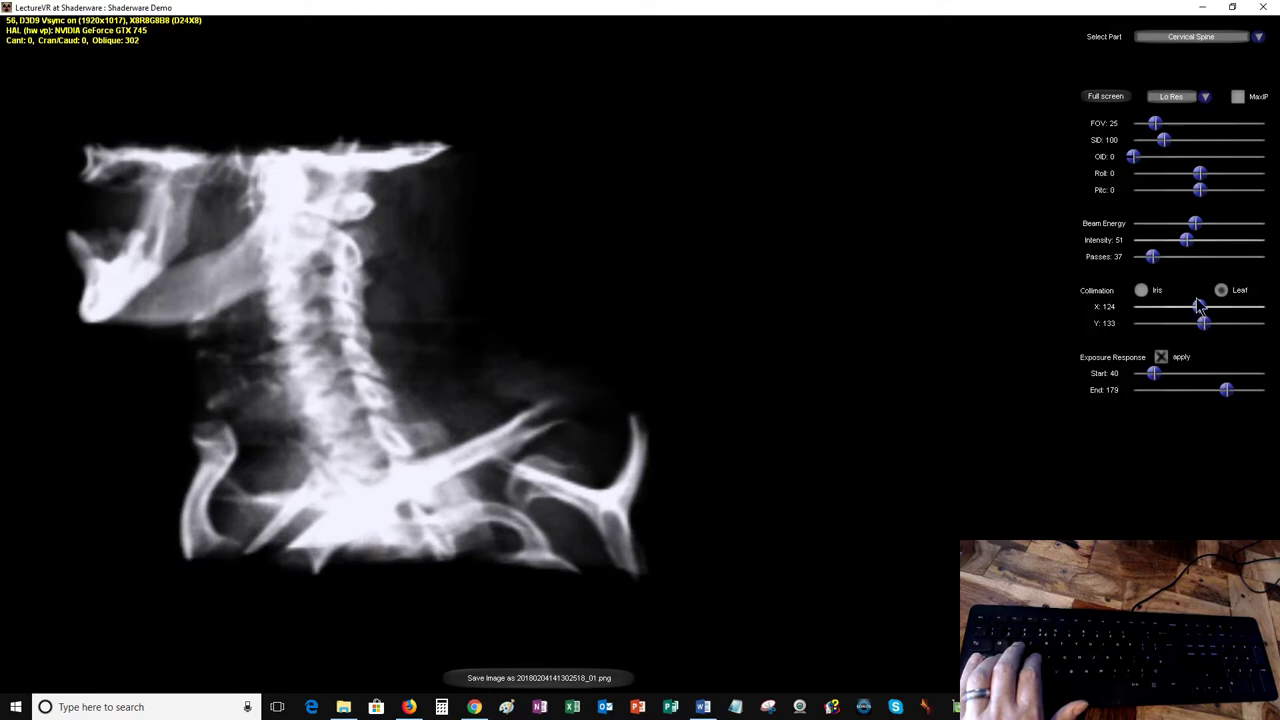
pyautogui.press('Up')
pyautogui.press('Up')
pyautogui.press('Up')
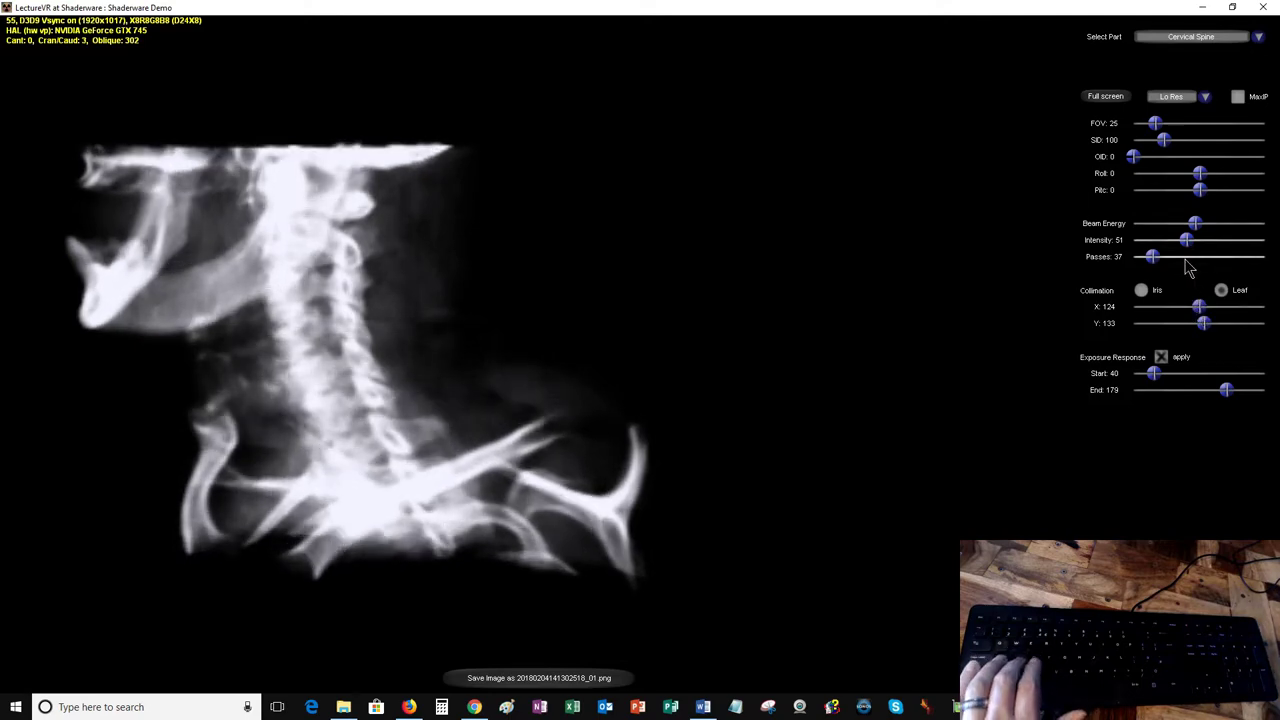
pyautogui.press('Down')
pyautogui.press('Down')
pyautogui.press('Down')
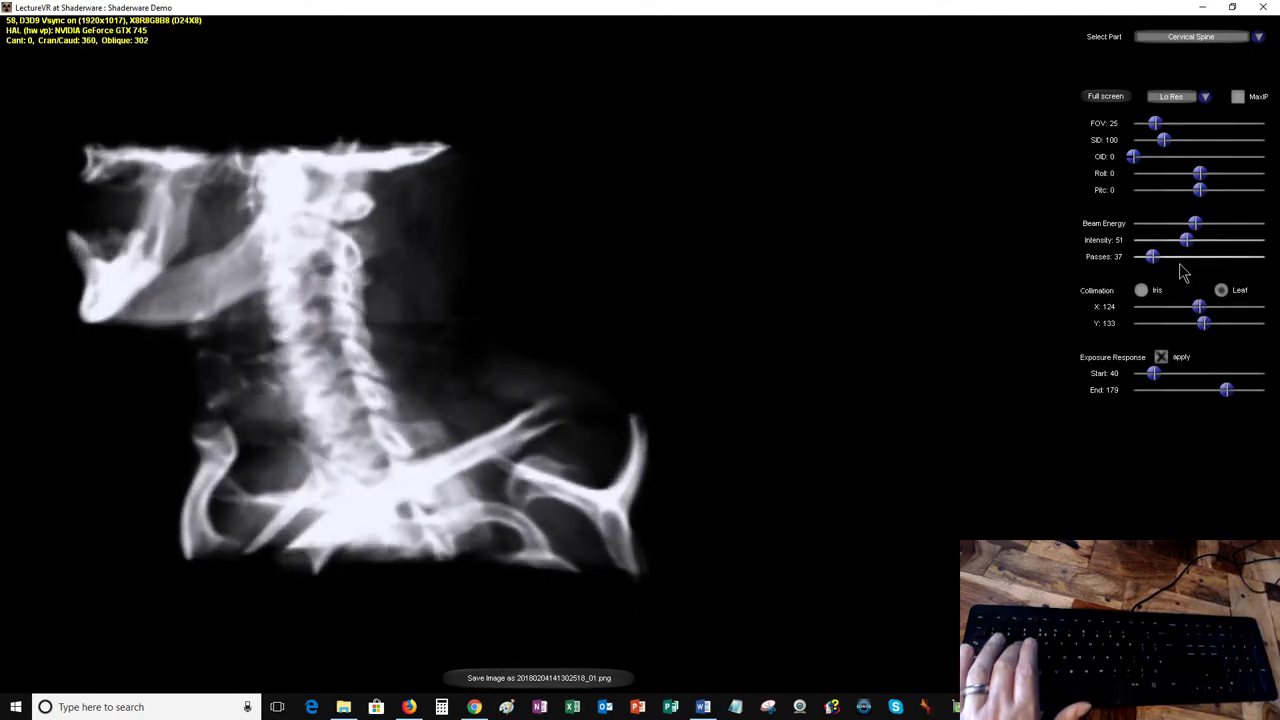
pyautogui.press('Down')
pyautogui.press('Down')
pyautogui.press('Down')
pyautogui.press('Down')
pyautogui.press('Down')
pyautogui.press('Down')
pyautogui.press('Down')
pyautogui.press('Down')
pyautogui.press('Down')
pyautogui.press('Down')
pyautogui.press('Down')
pyautogui.press('Down')
pyautogui.press('Down')
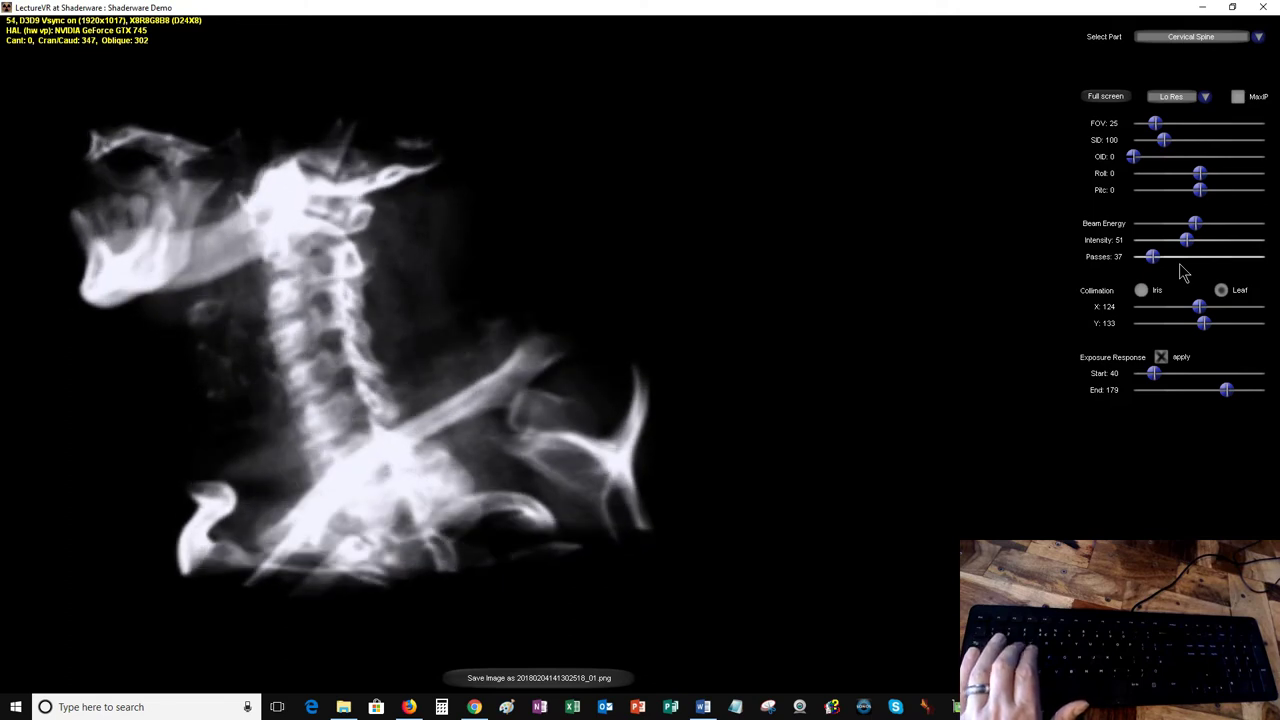
pyautogui.press('Down')
pyautogui.press('Down')
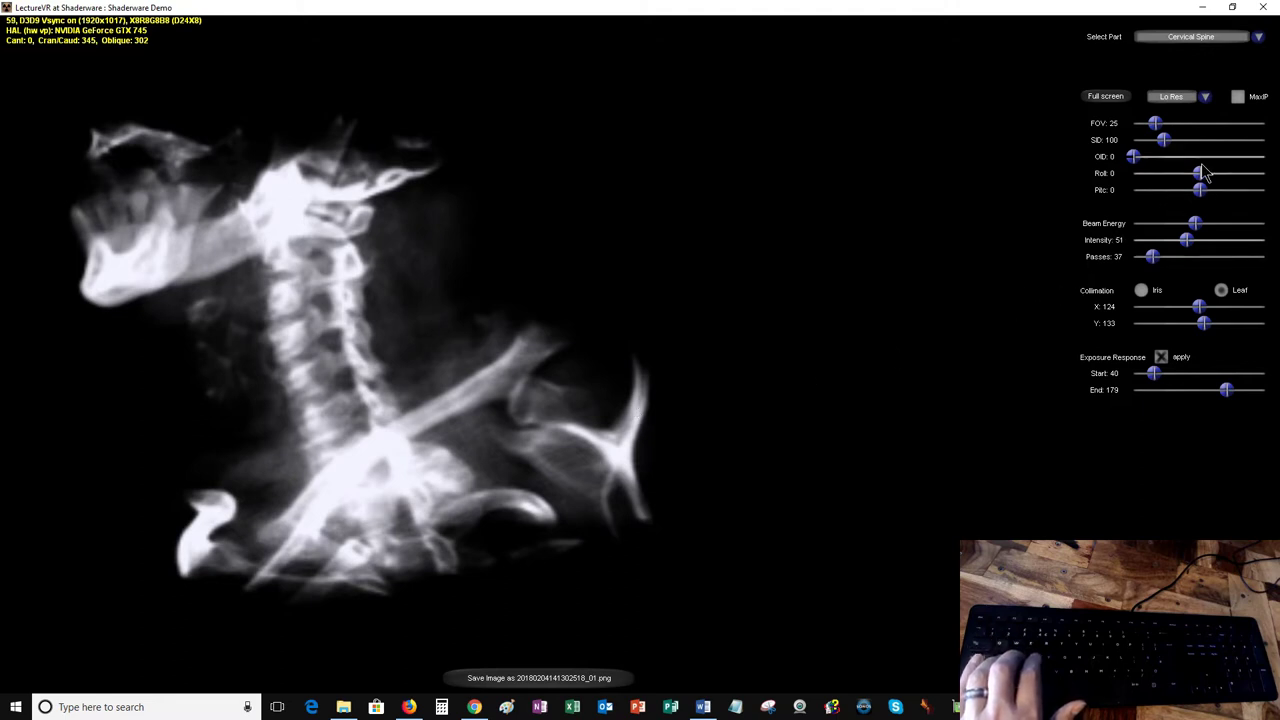
pyautogui.moveTo(1200, 189); pyautogui.dragTo(1236, 219)
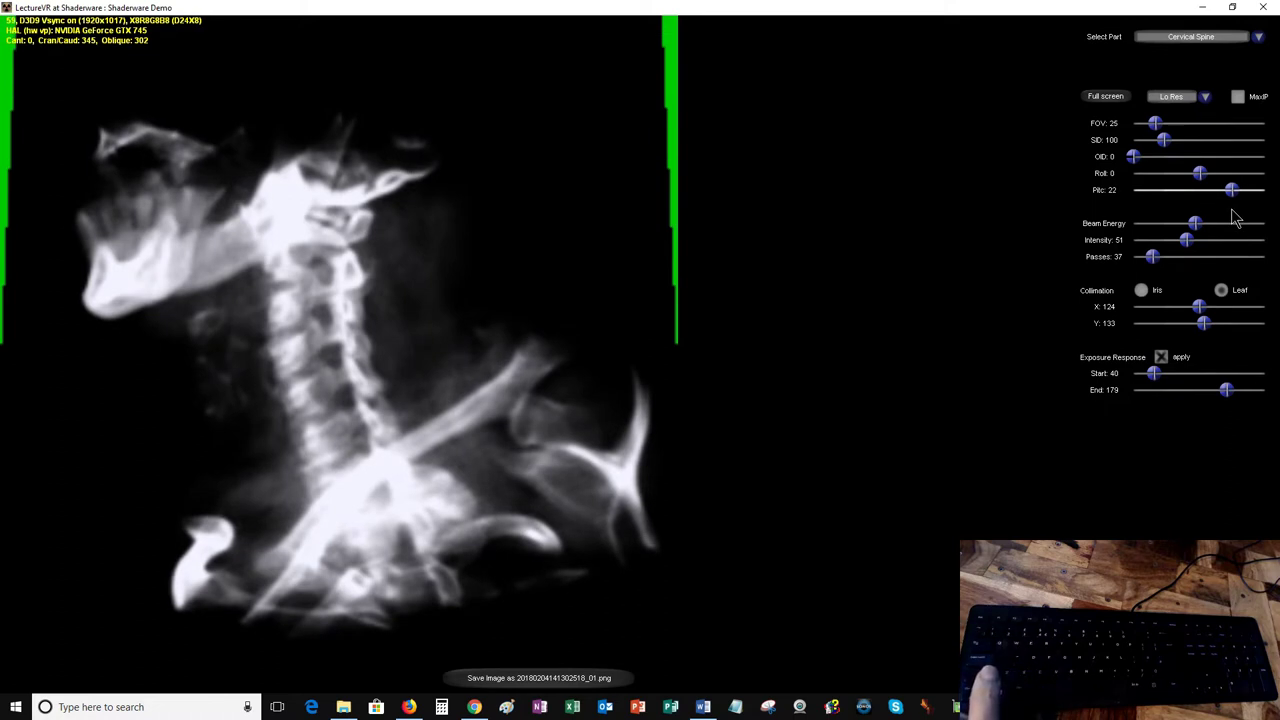
pyautogui.moveTo(1236, 220); pyautogui.dragTo(1203, 211)
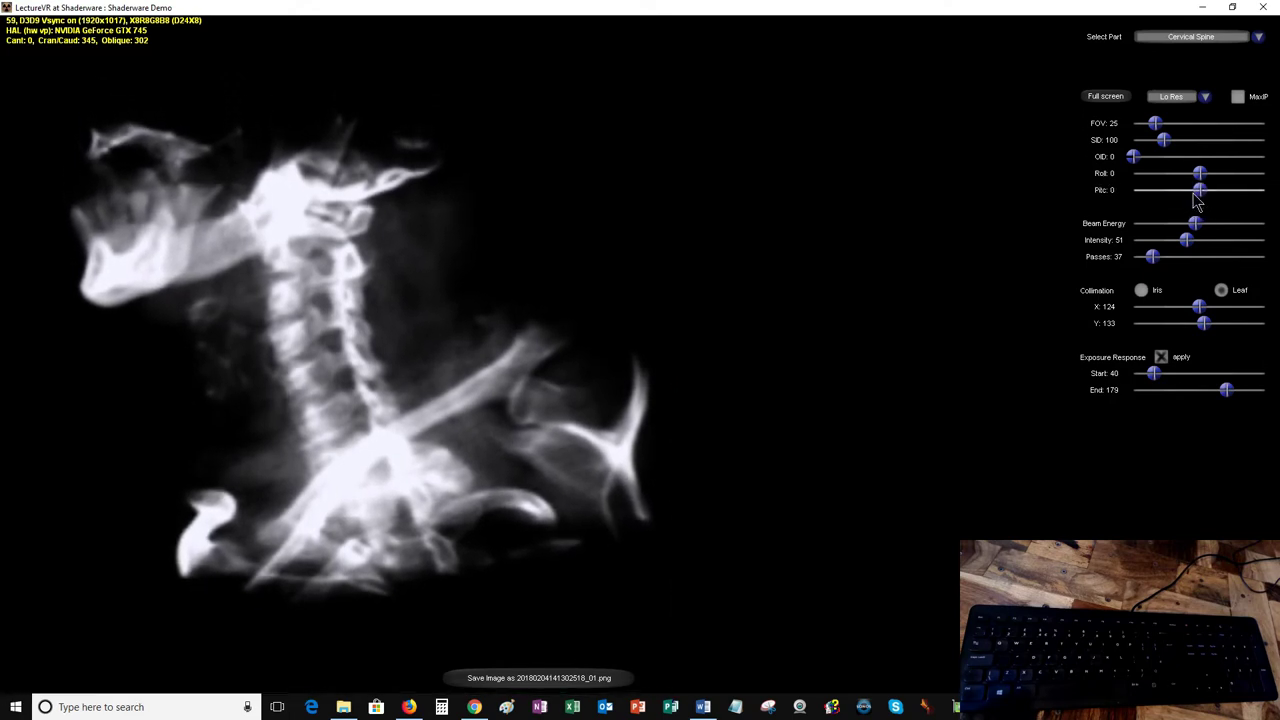
# Step: Load the Shoulder model from the Select Part list
pyautogui.click(1195, 37)
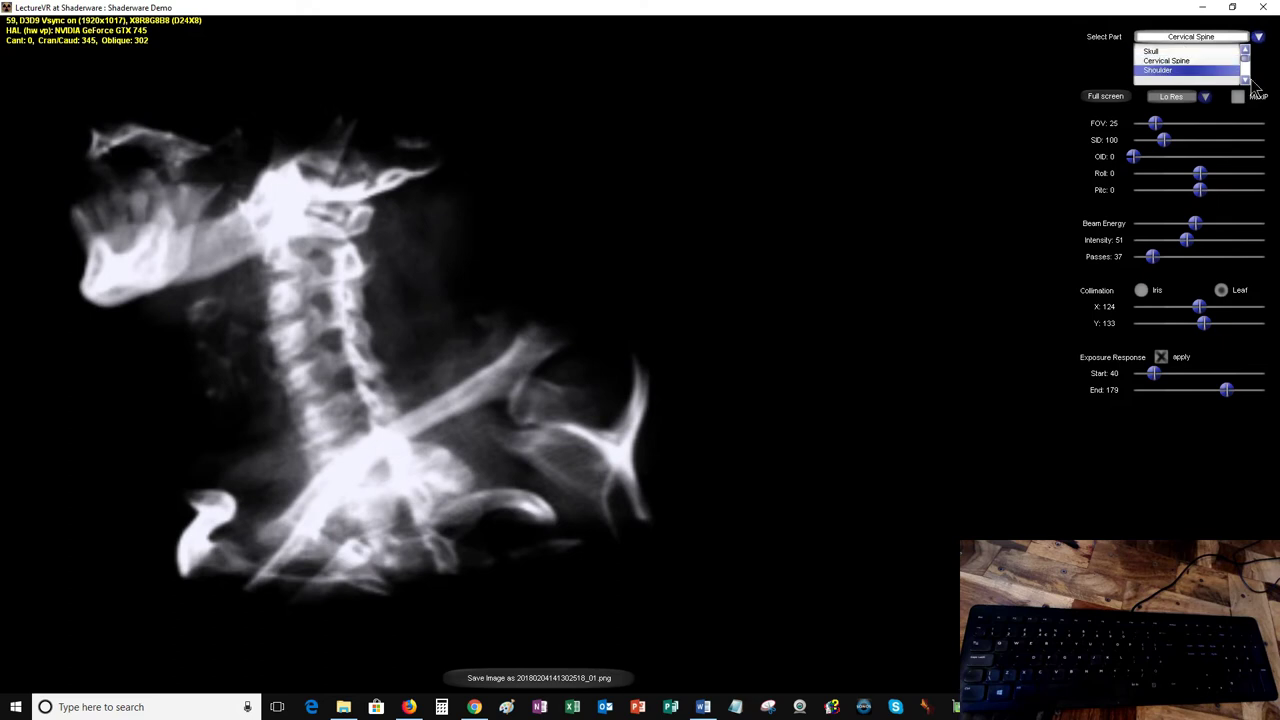
pyautogui.click(1246, 81)
pyautogui.click(1246, 81)
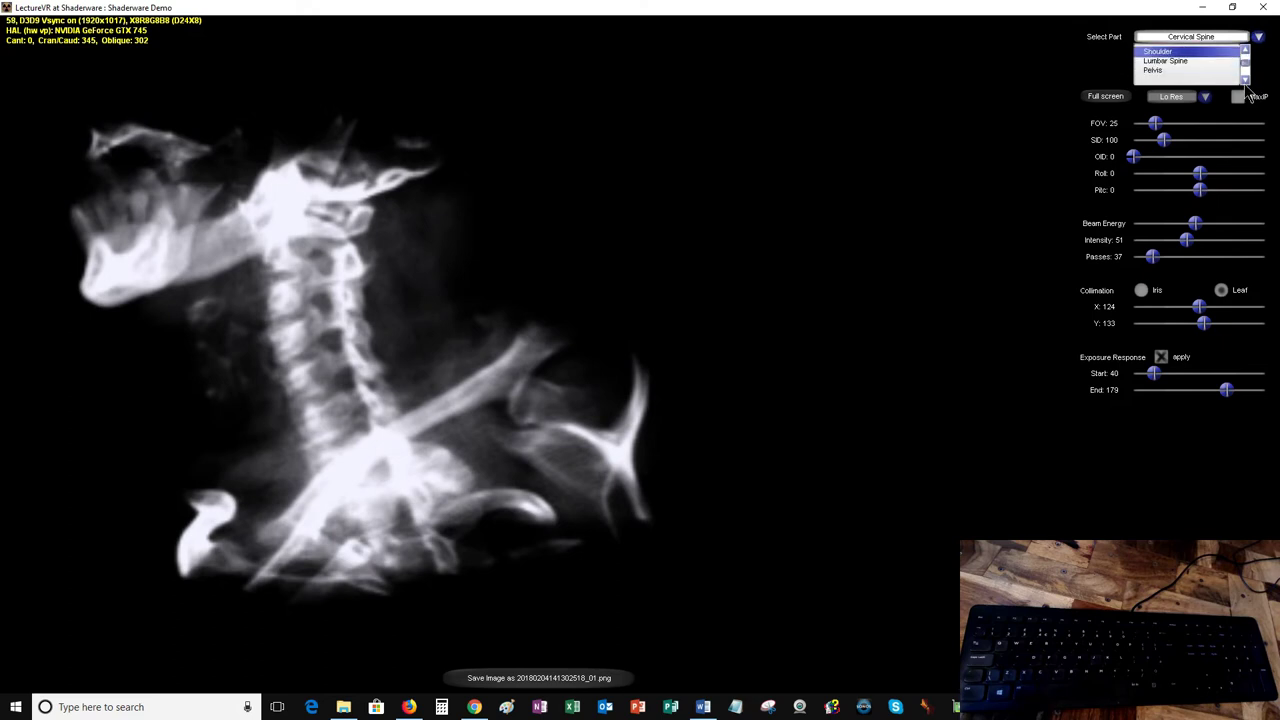
pyautogui.click(1162, 52)
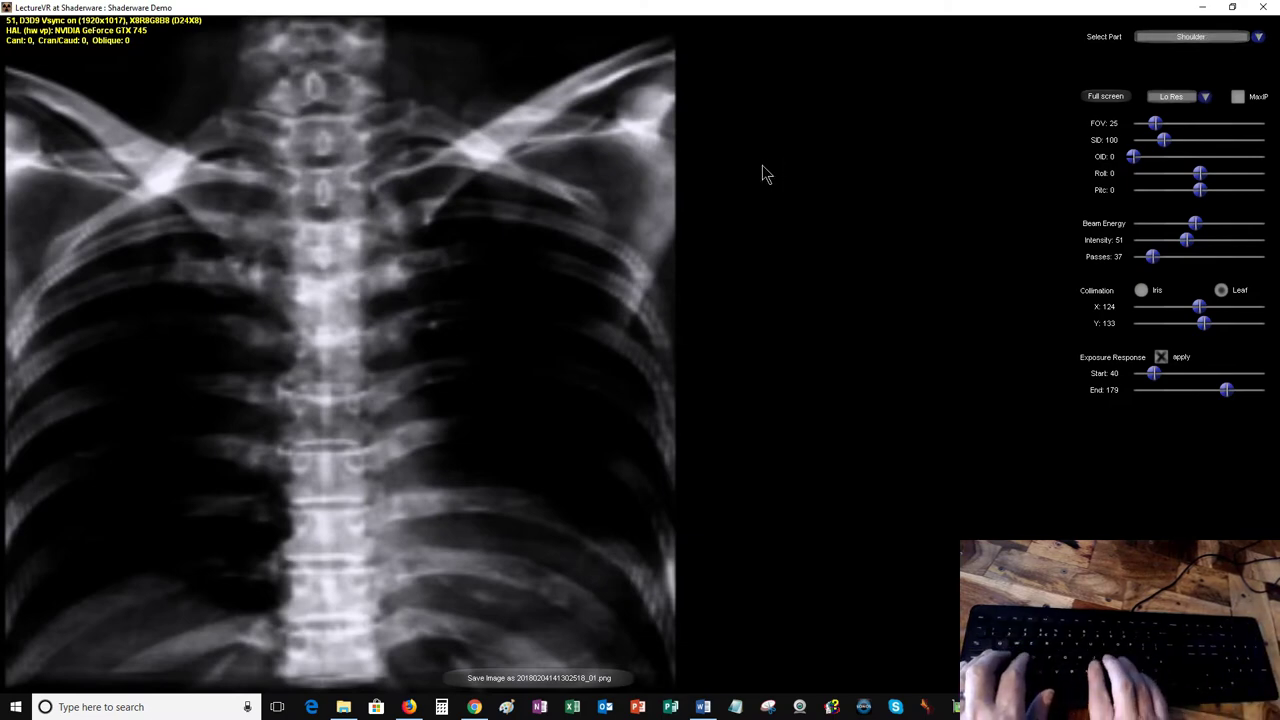
# Step: Pan the view so the right shoulder joint is centred
pyautogui.press('Left')
pyautogui.press('Left')
pyautogui.press('Left')
pyautogui.press('Left')
pyautogui.press('Left')
pyautogui.press('Left')
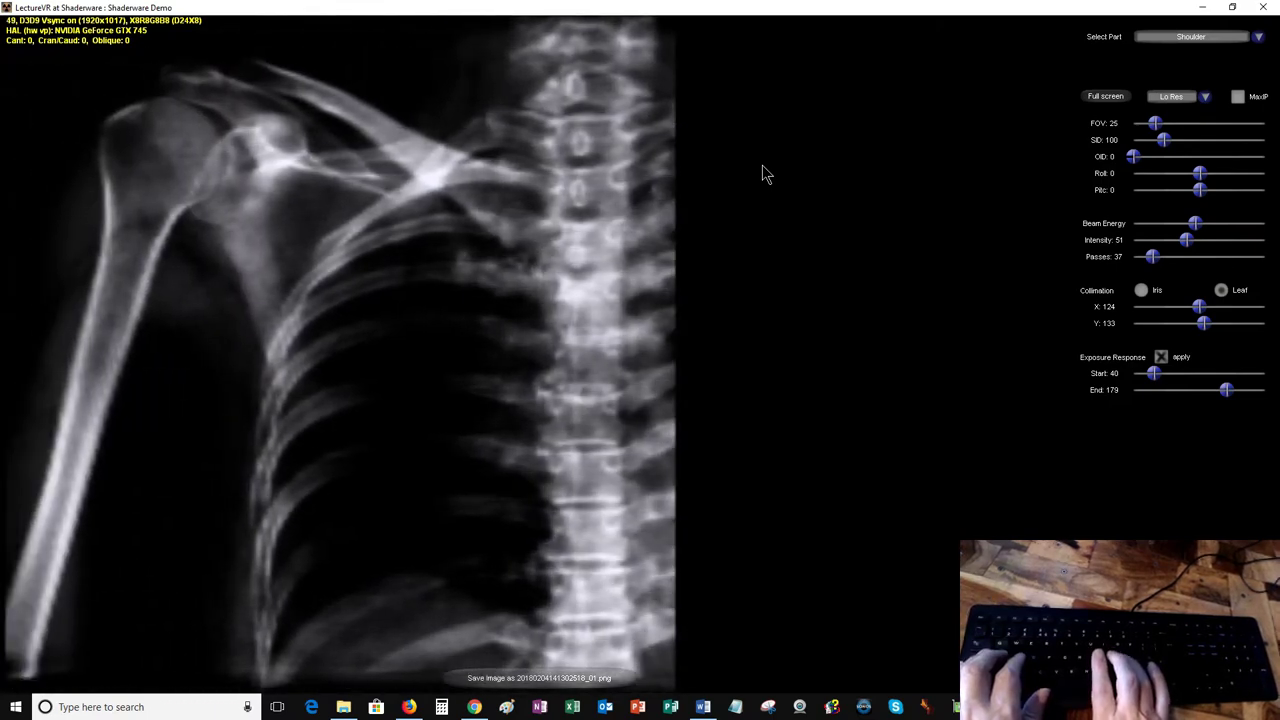
pyautogui.press('Left')
pyautogui.press('Left')
pyautogui.press('Left')
pyautogui.press('Left')
pyautogui.press('Left')
pyautogui.press('Left')
pyautogui.press('Up')
pyautogui.press('Up')
pyautogui.press('Up')
pyautogui.press('Up')
pyautogui.press('Up')
pyautogui.press('Up')
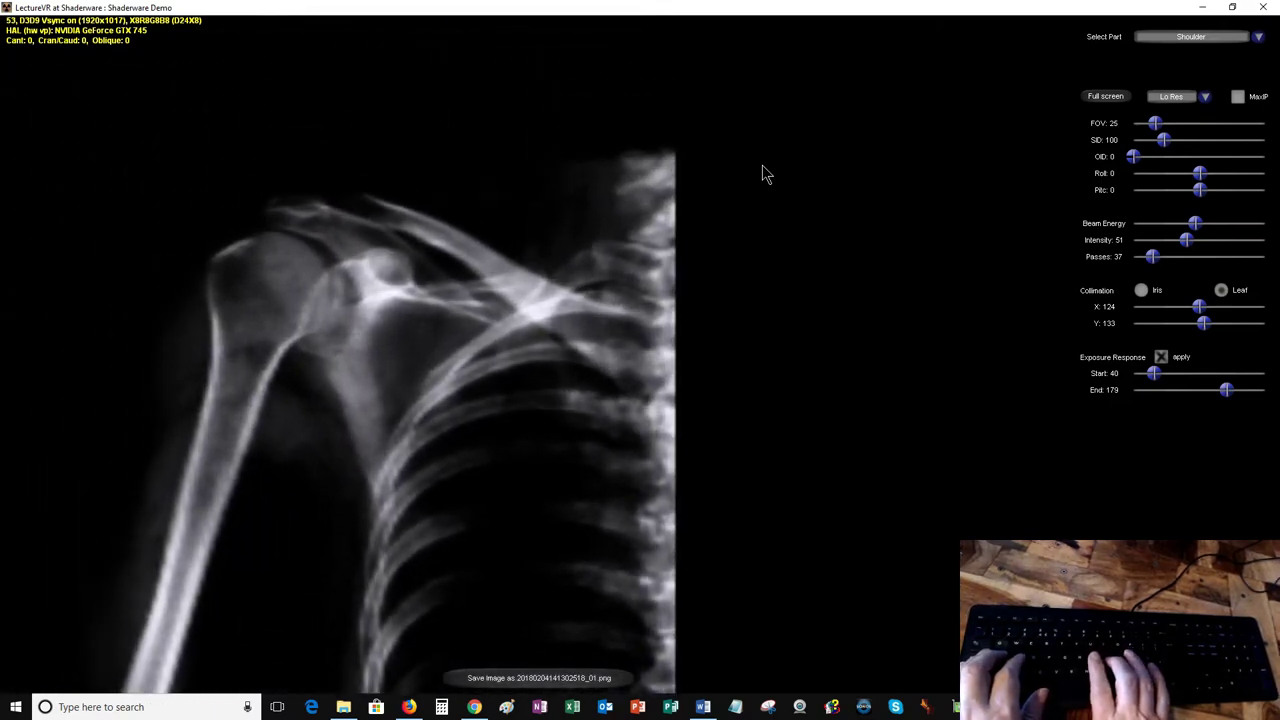
pyautogui.press('Left')
pyautogui.press('Left')
pyautogui.press('Left')
pyautogui.press('Up')
pyautogui.press('Up')
pyautogui.press('Up')
pyautogui.press('Up')
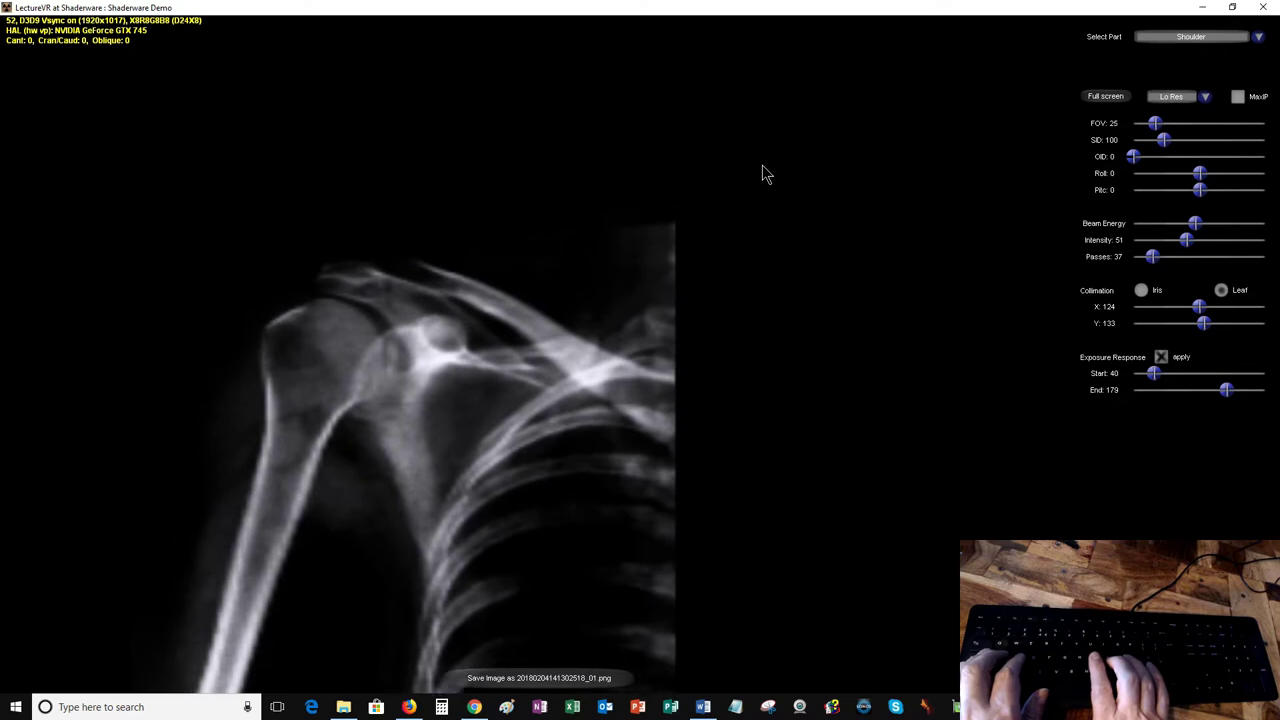
pyautogui.press('Up')
pyautogui.press('Right')
pyautogui.press('Right')
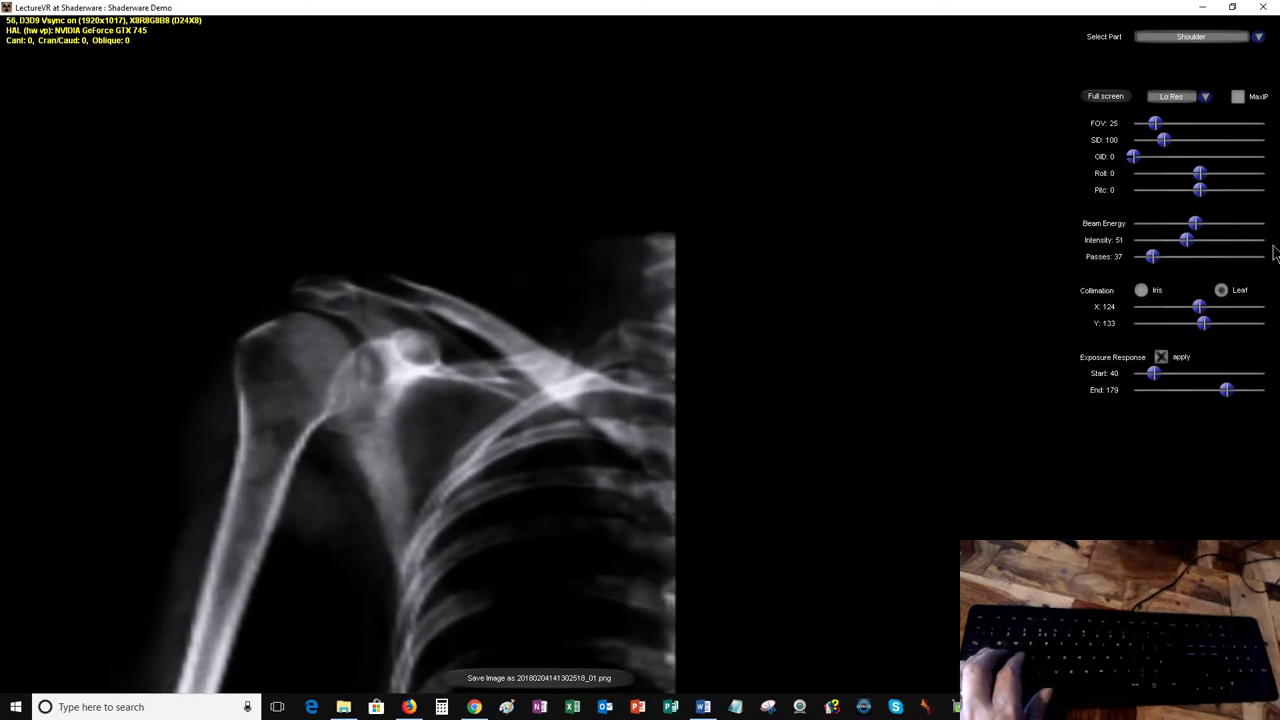
# Step: Raise the beam energy slightly and rotate the shoulder to about Oblique 357
pyautogui.moveTo(1196, 225)
pyautogui.mouseDown()
pyautogui.moveTo(1219, 230)
pyautogui.moveTo(1185, 248)
pyautogui.moveTo(1222, 228)
pyautogui.moveTo(1203, 228)
pyautogui.mouseUp()
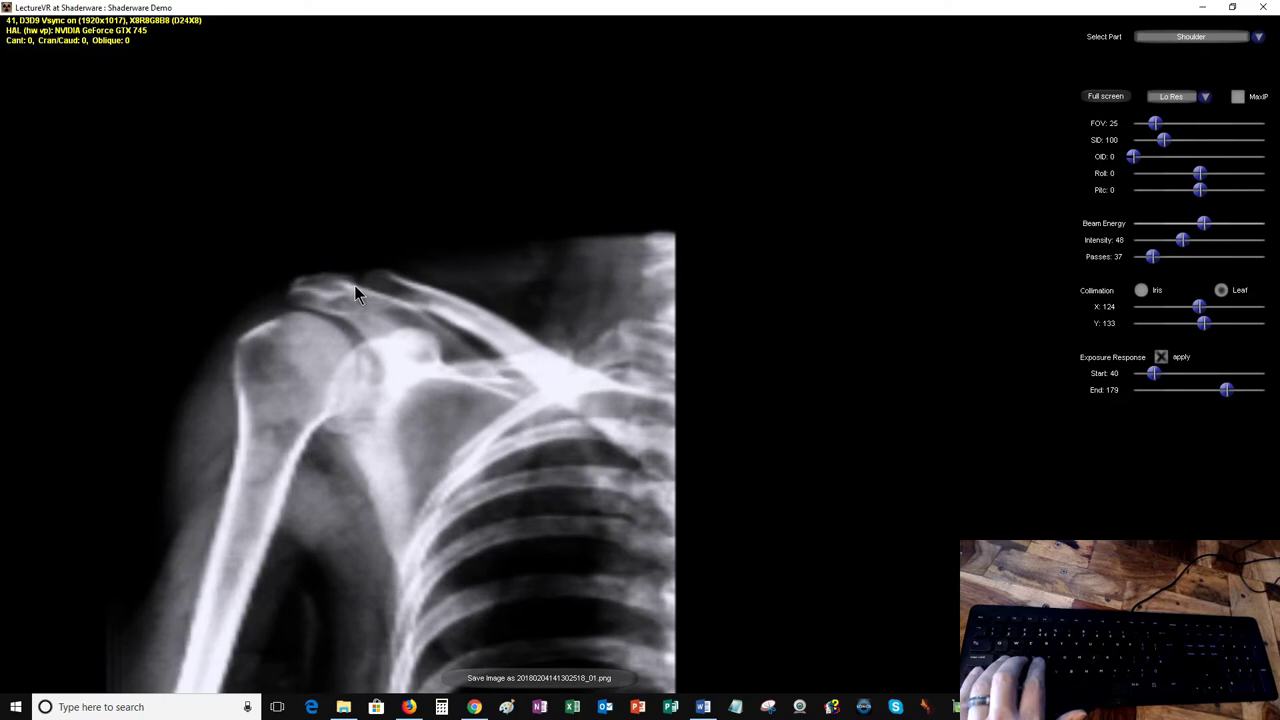
pyautogui.moveTo(354, 285); pyautogui.dragTo(504, 469)
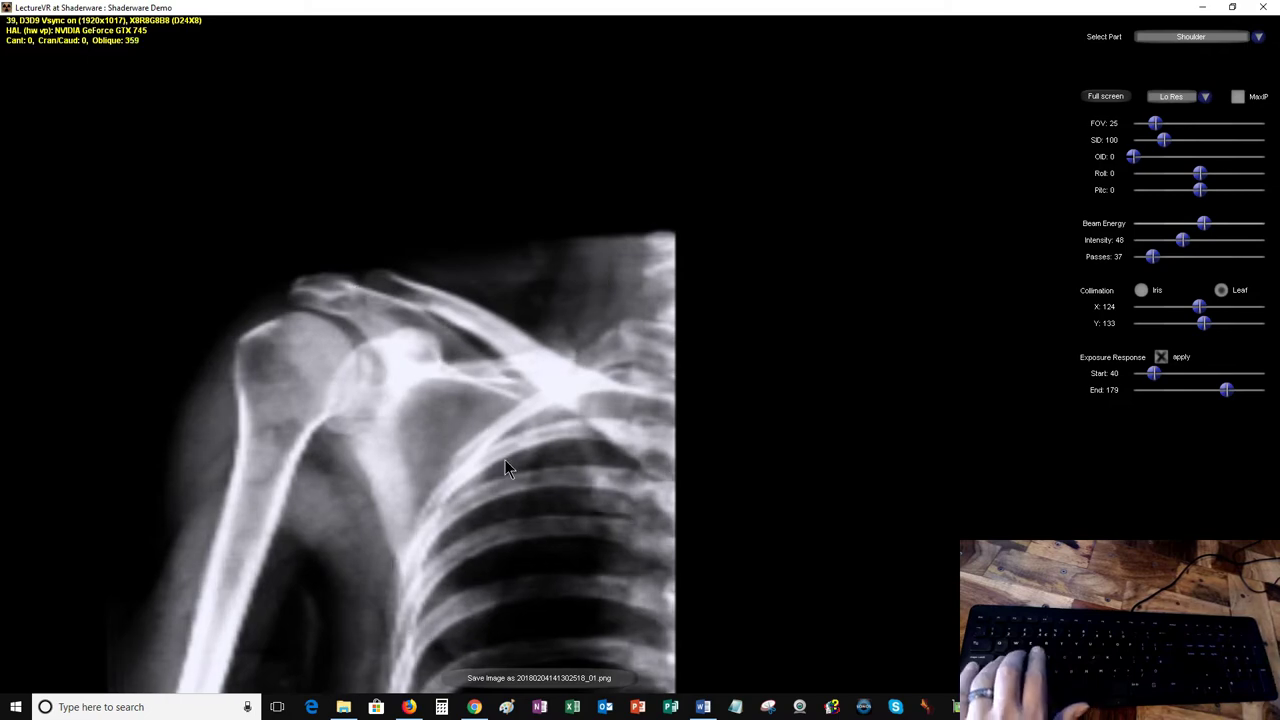
pyautogui.press('Left')
pyautogui.press('Left')
pyautogui.press('Left')
pyautogui.press('Left')
pyautogui.press('Left')
pyautogui.press('Left')
pyautogui.press('Left')
pyautogui.press('Left')
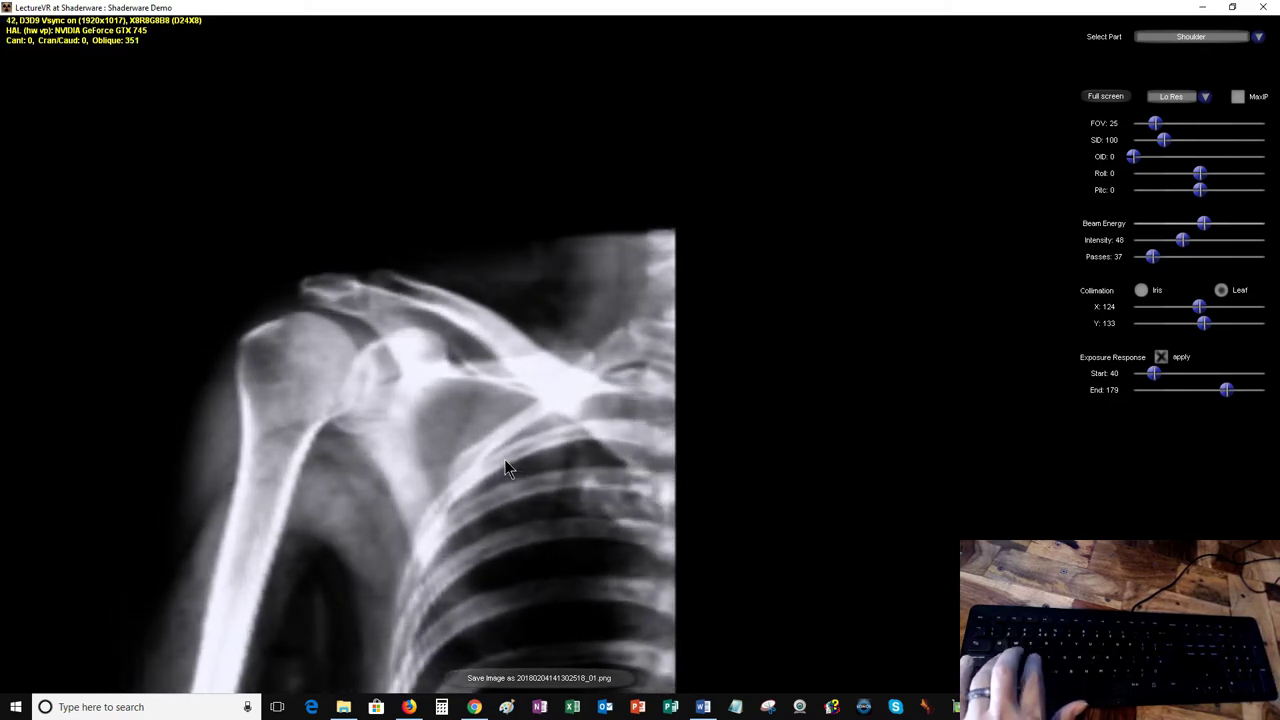
pyautogui.press('Left')
pyautogui.press('Left')
pyautogui.press('Left')
pyautogui.press('Left')
pyautogui.press('Left')
pyautogui.press('Left')
pyautogui.press('Left')
pyautogui.press('Left')
pyautogui.press('Left')
pyautogui.press('Left')
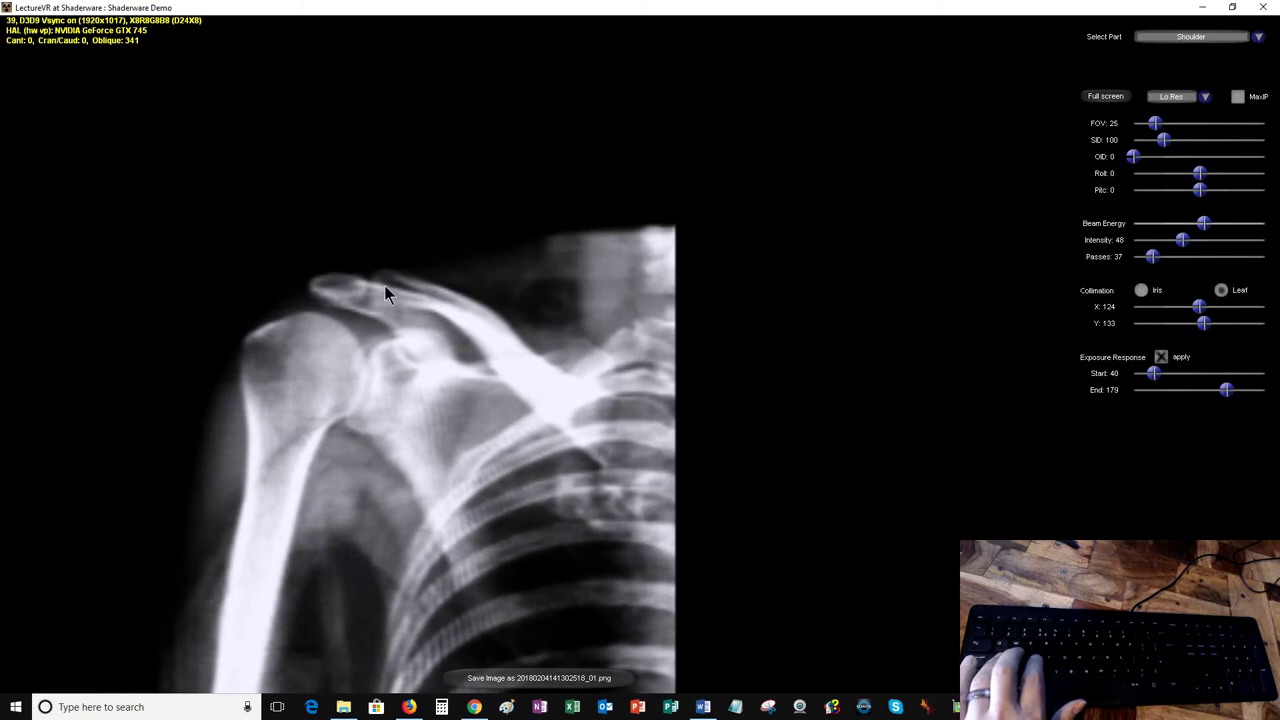
pyautogui.press('Right')
pyautogui.press('Right')
pyautogui.press('Right')
pyautogui.press('Right')
pyautogui.press('Right')
pyautogui.press('Right')
pyautogui.press('Right')
pyautogui.press('Right')
pyautogui.press('Right')
pyautogui.press('Right')
pyautogui.press('Right')
pyautogui.press('Right')
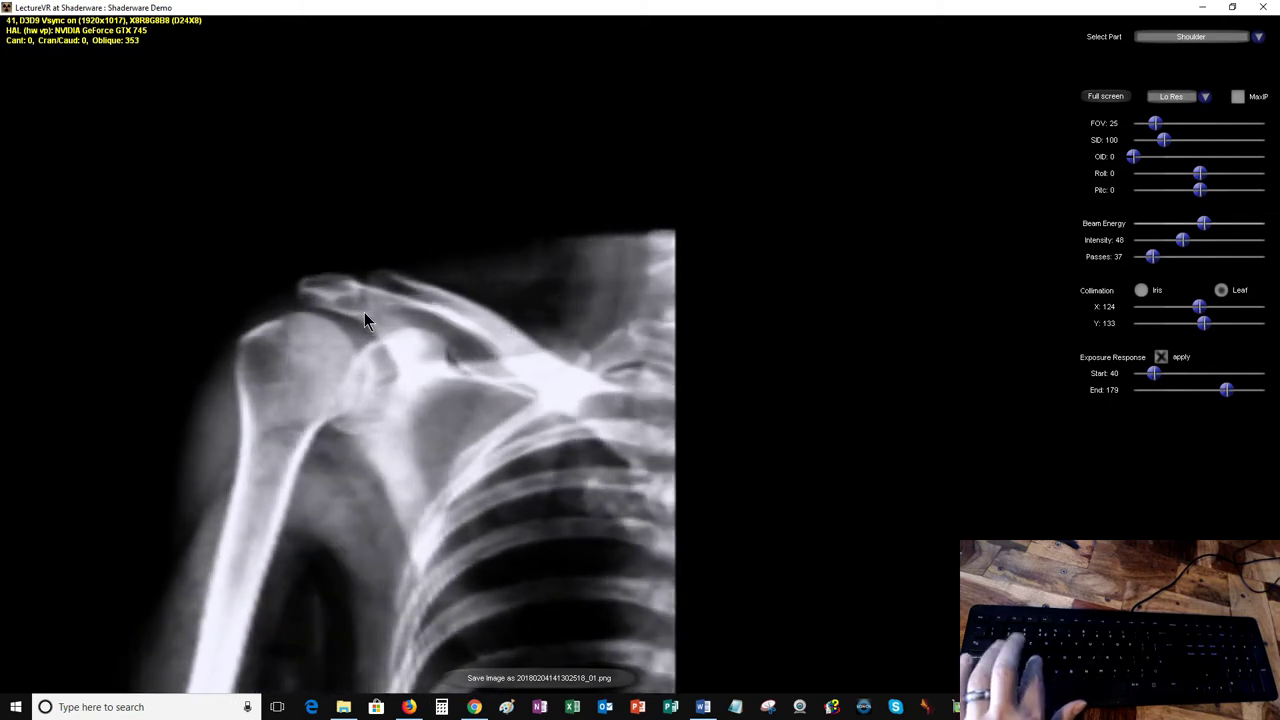
pyautogui.press('Right')
pyautogui.press('Right')
pyautogui.press('Right')
pyautogui.press('Right')
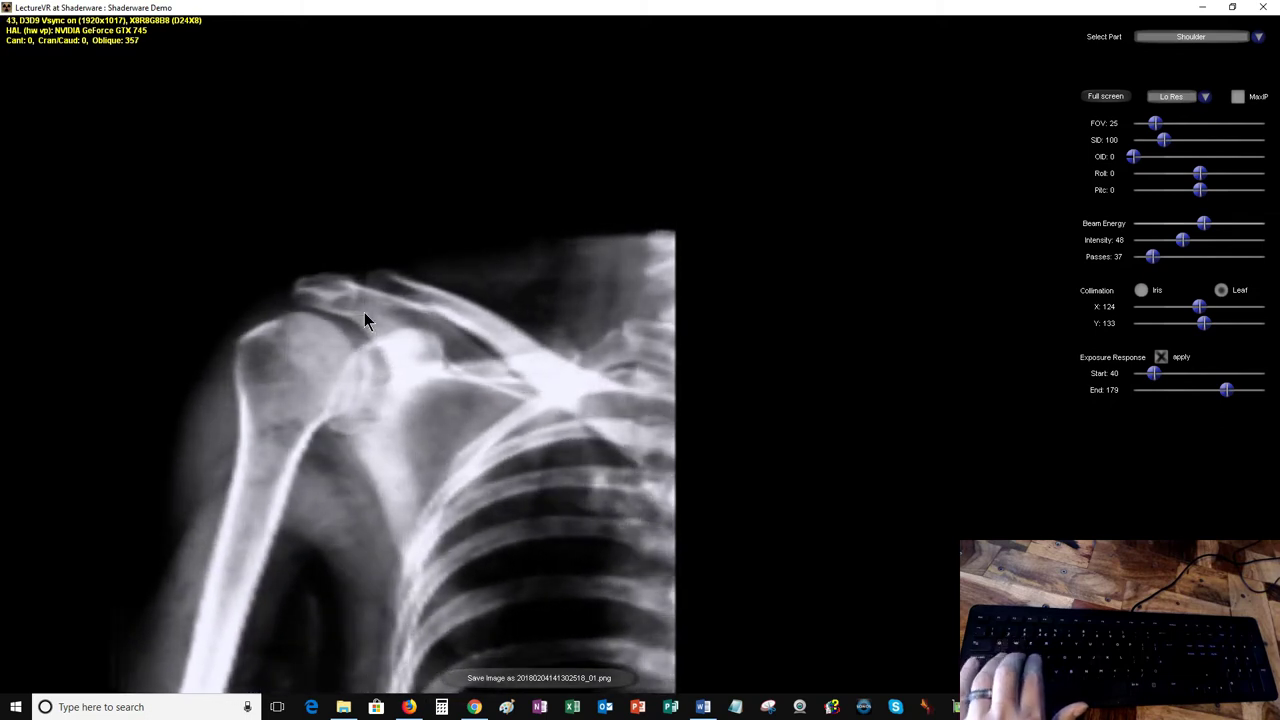
# Step: Tilt the shoulder view Cran/Caud from 0 to 333
pyautogui.press('Down')
pyautogui.press('Down')
pyautogui.press('Down')
pyautogui.press('Down')
pyautogui.press('Down')
pyautogui.press('Down')
pyautogui.press('Down')
pyautogui.press('Down')
pyautogui.press('Down')
pyautogui.press('Down')
pyautogui.press('Down')
pyautogui.press('Down')
pyautogui.press('Down')
pyautogui.press('Down')
pyautogui.press('Down')
pyautogui.press('Down')
pyautogui.press('Down')
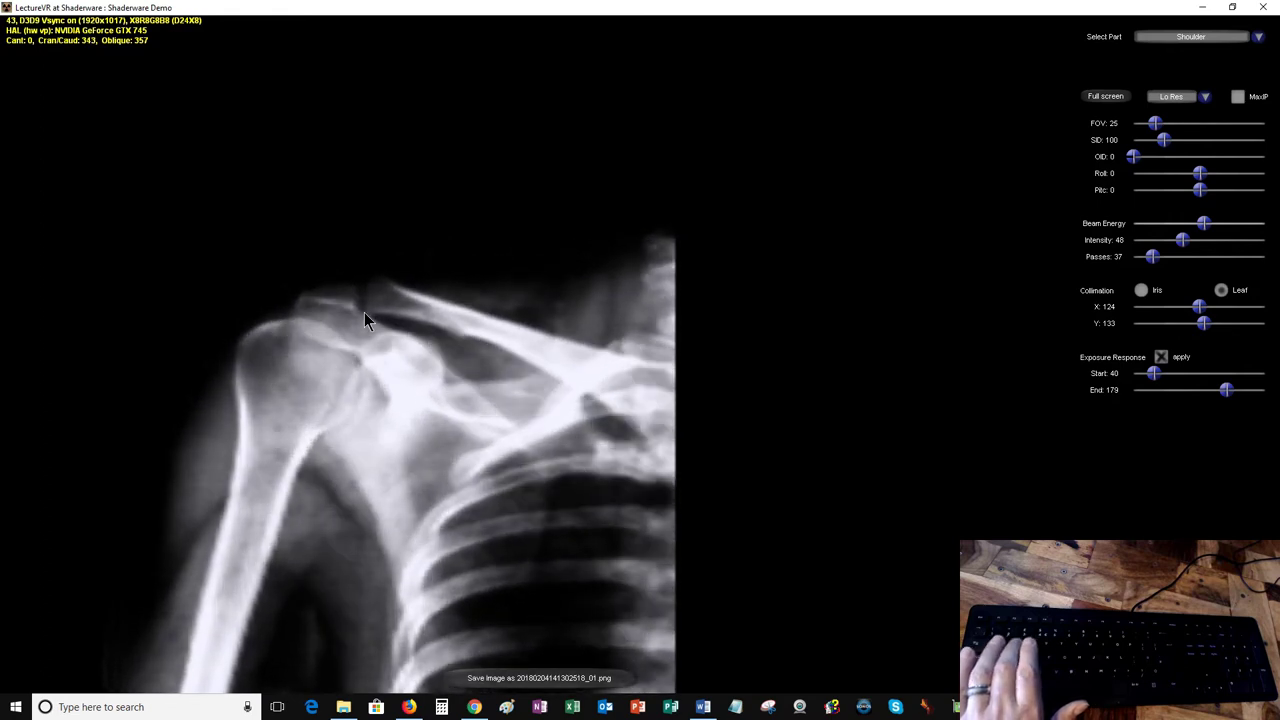
pyautogui.press('Down')
pyautogui.press('Down')
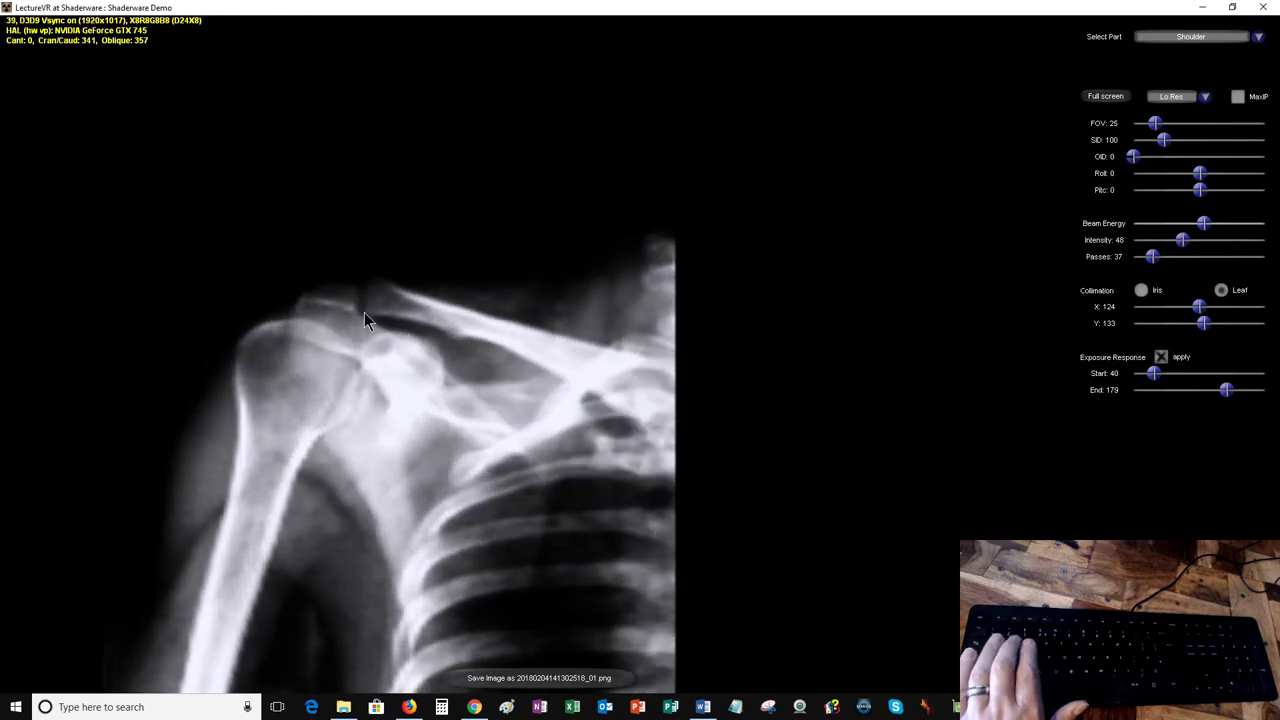
pyautogui.press('Down')
pyautogui.press('Down')
pyautogui.press('Down')
pyautogui.press('Down')
pyautogui.press('Down')
pyautogui.press('Down')
pyautogui.press('Down')
pyautogui.press('Down')
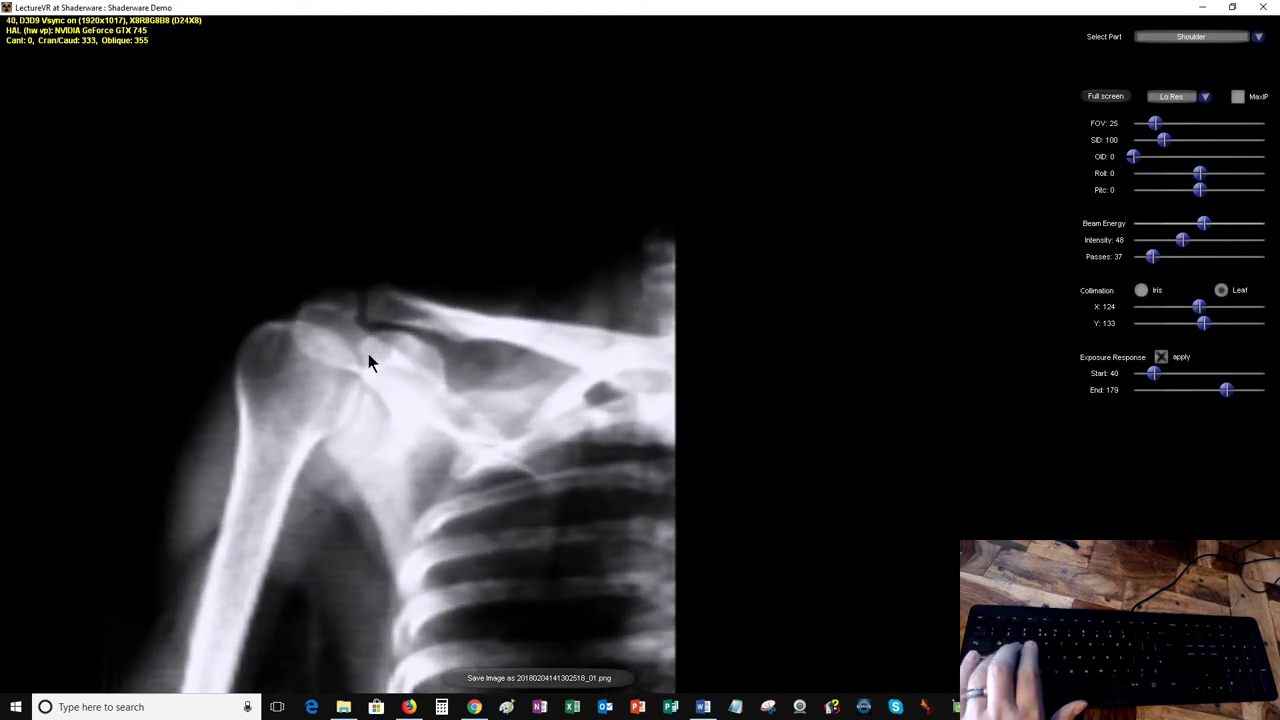
pyautogui.click(1196, 98)
pyautogui.click(1176, 131)
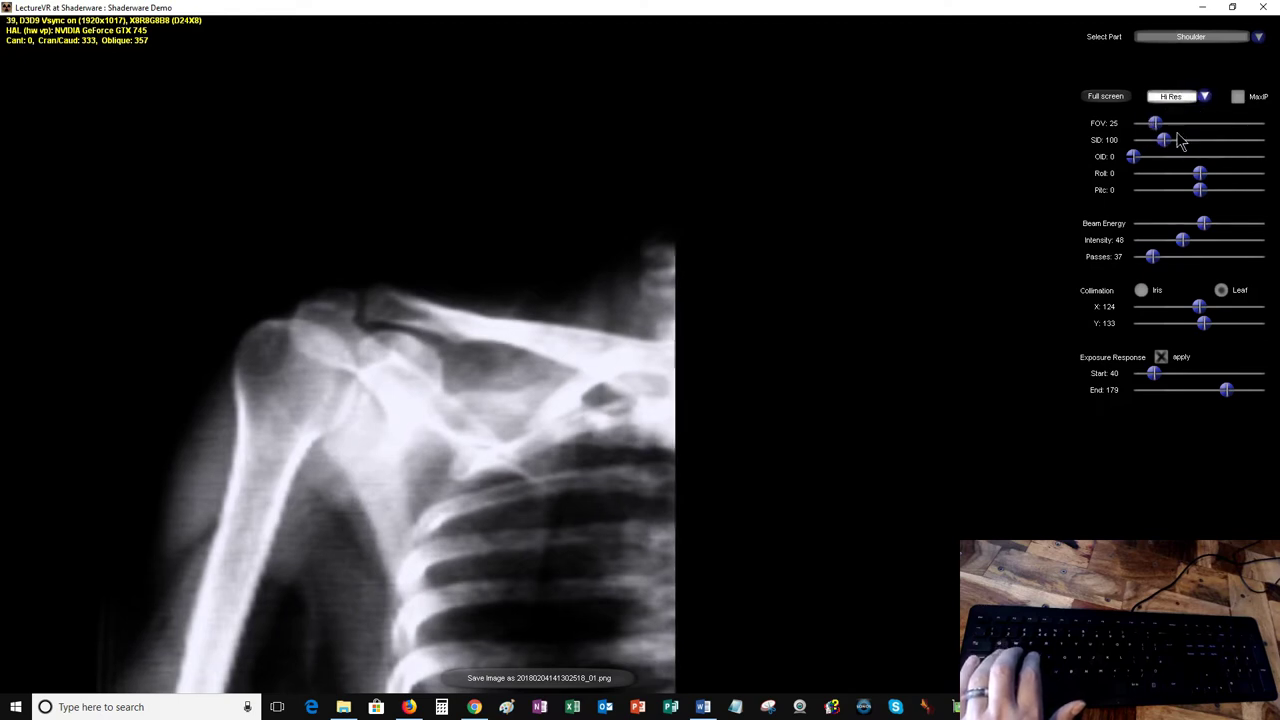
pyautogui.moveTo(369, 373); pyautogui.dragTo(366, 335)
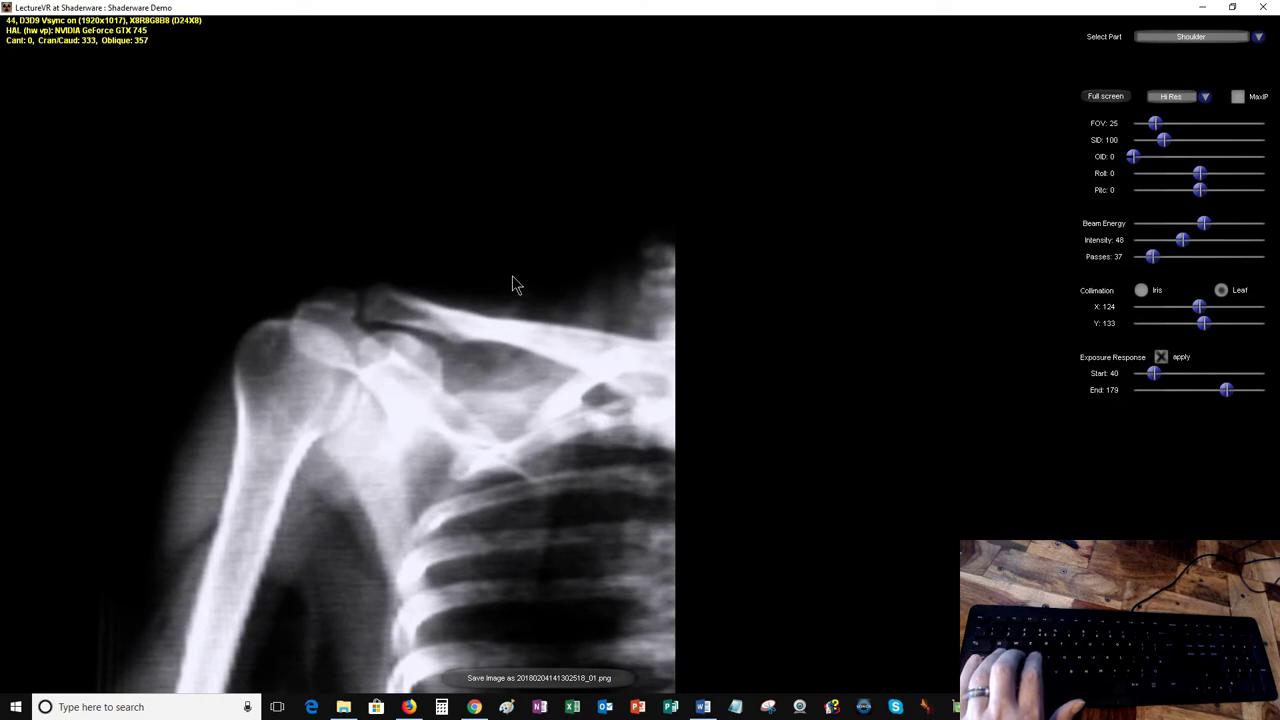
pyautogui.click(546, 682)
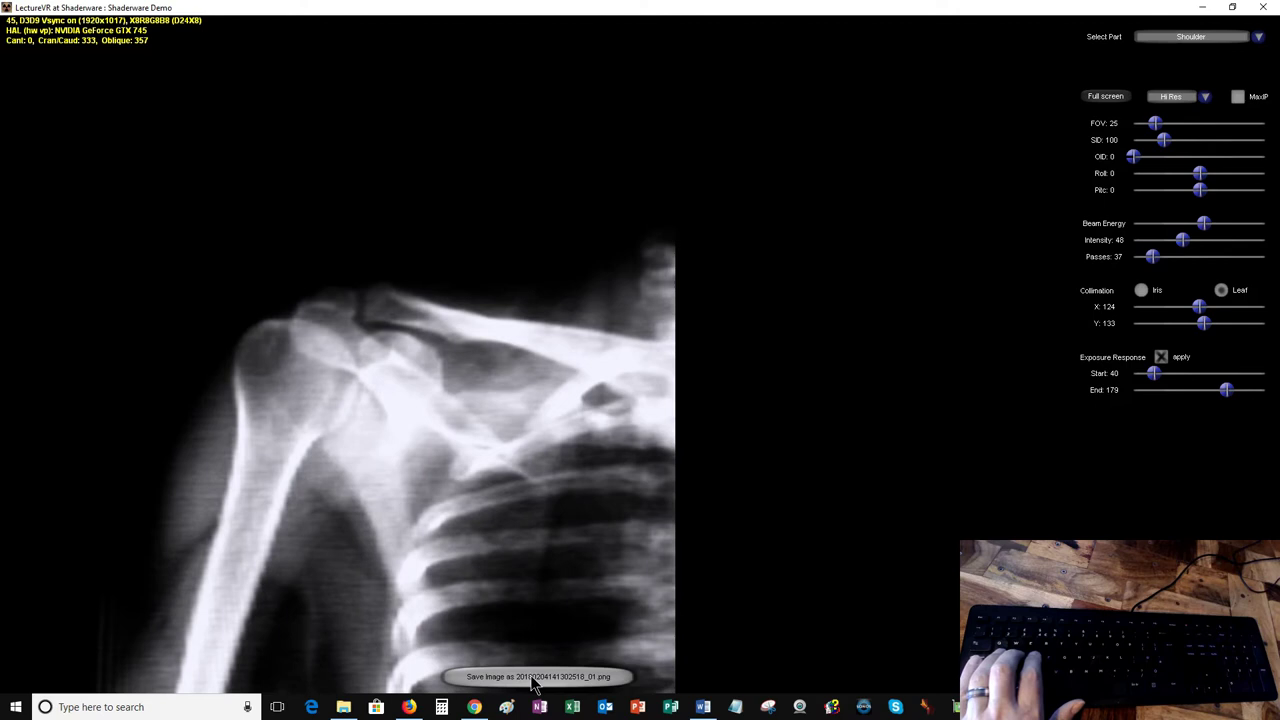
pyautogui.click(535, 677)
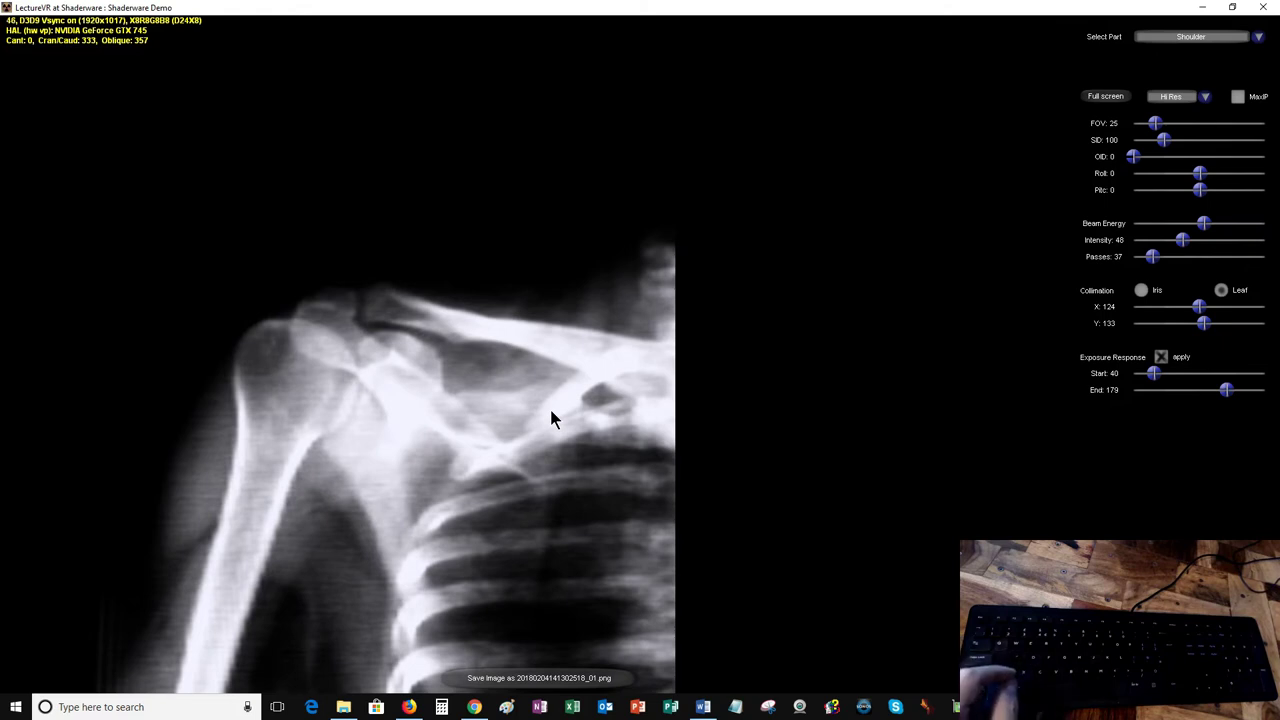
# Step: Turn on MaxIP rendering and rotate the shoulder to Oblique 34 with Cant 4
pyautogui.click(1160, 97)
pyautogui.click(1239, 99)
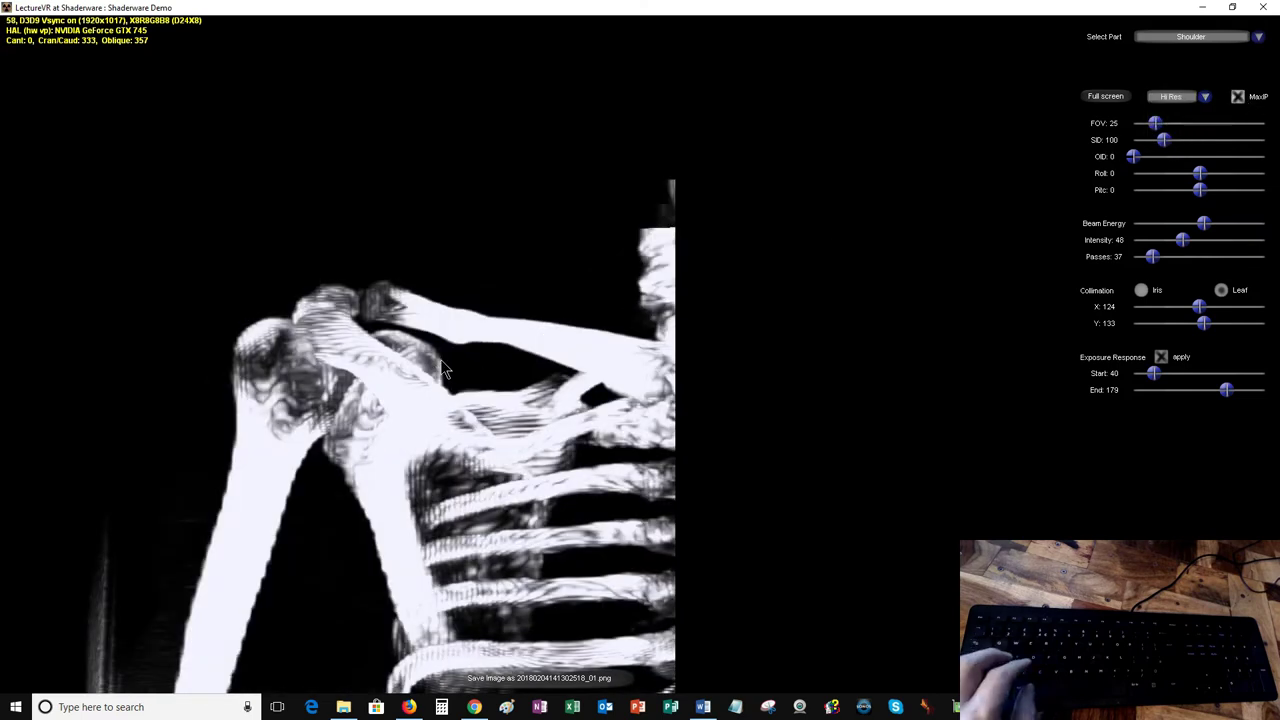
pyautogui.press('Right')
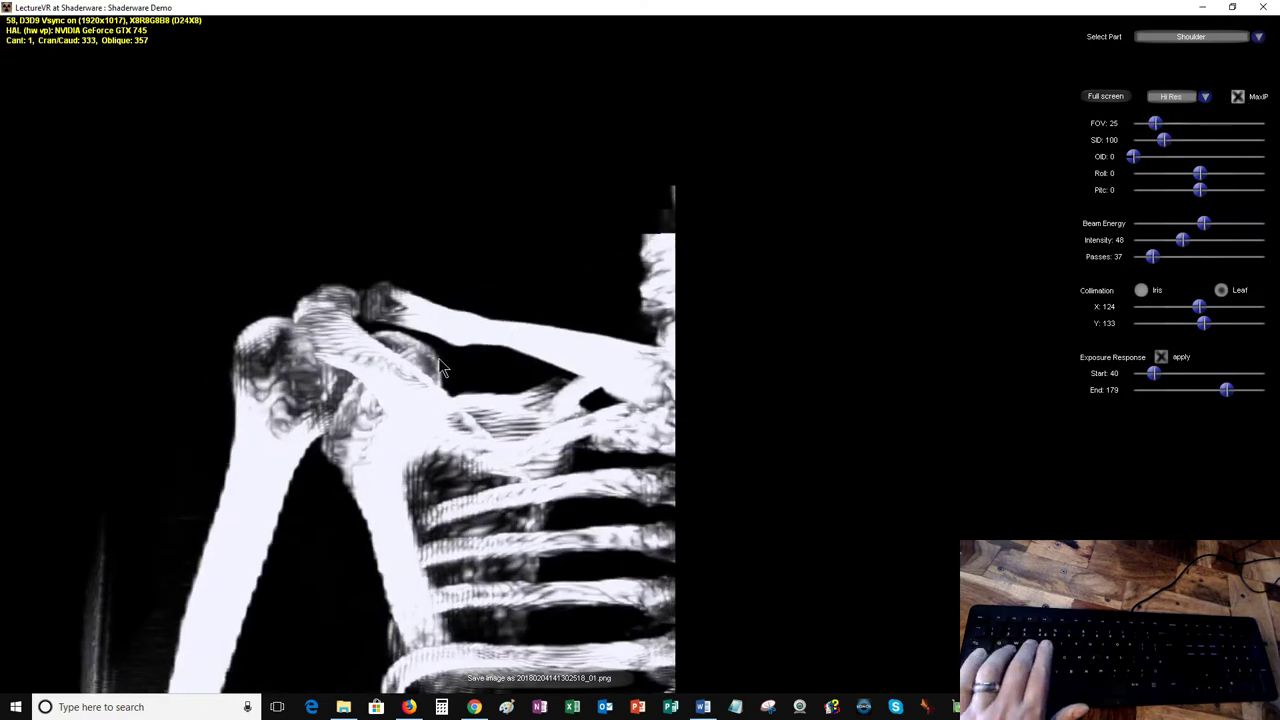
pyautogui.press('Right')
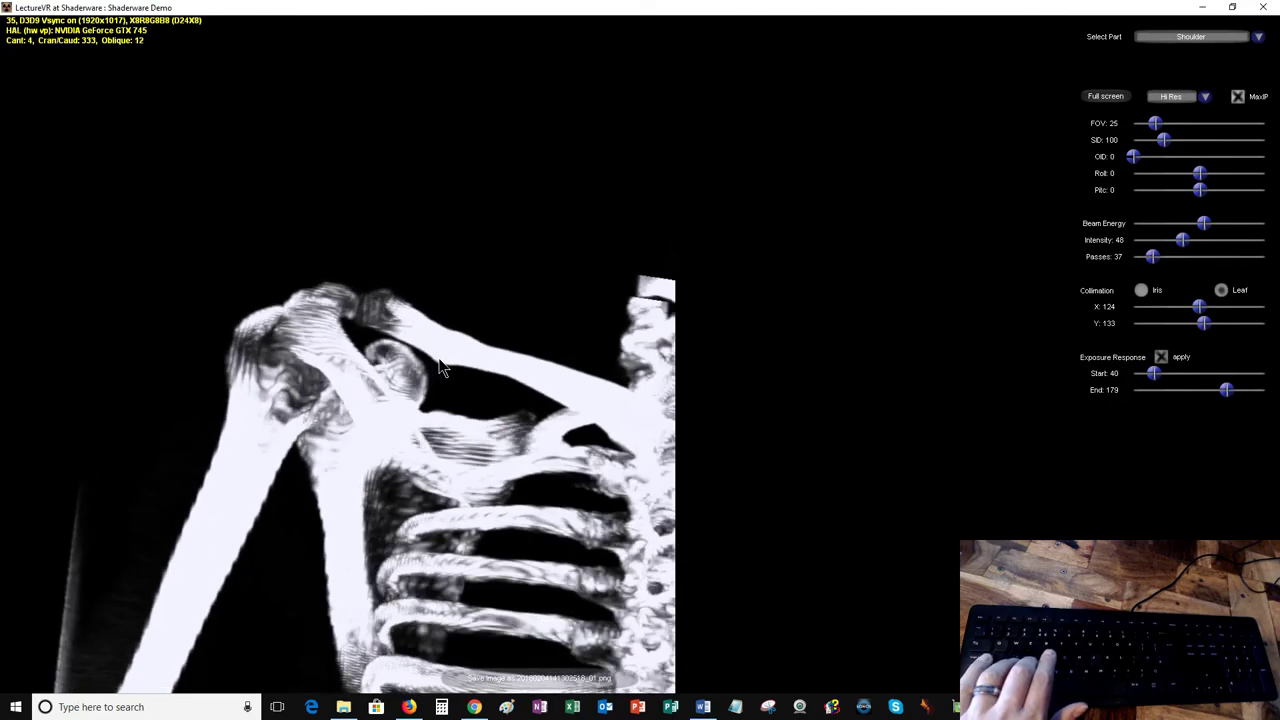
pyautogui.press('Right')
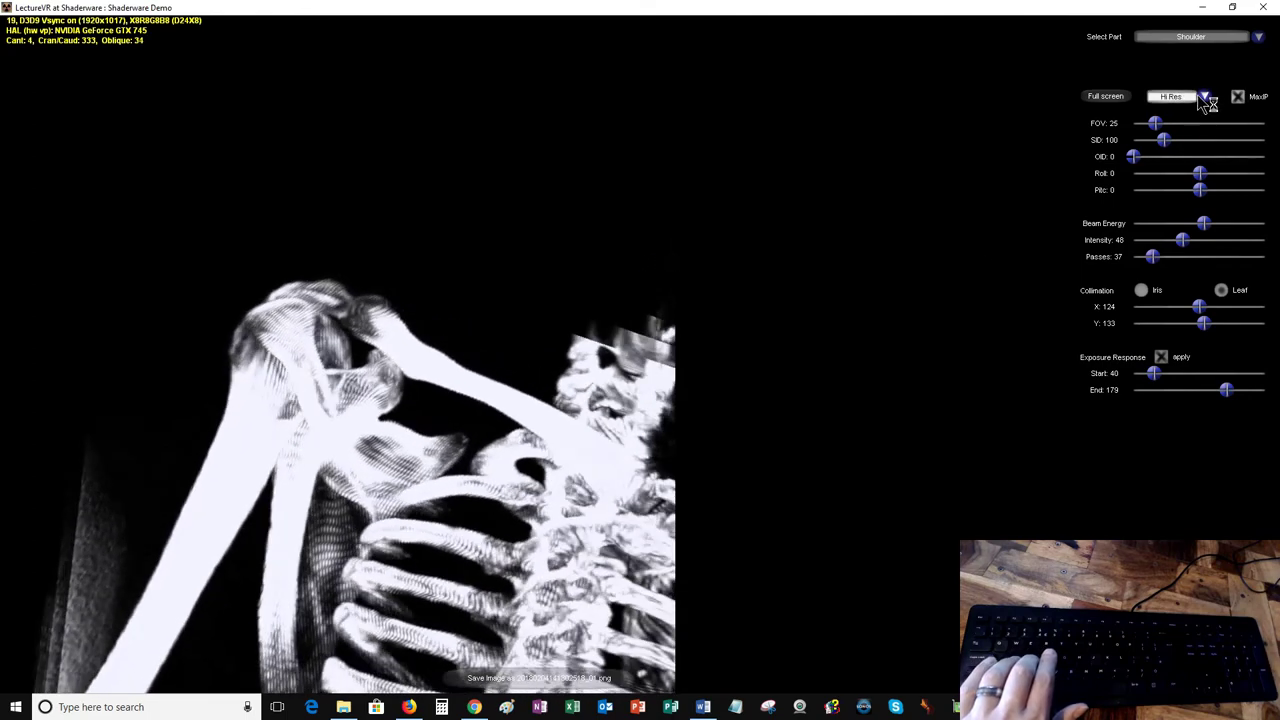
# Step: Switch to Lo Res rendering and tilt Cran/Caud to 11
pyautogui.click(1206, 99)
pyautogui.click(1174, 110)
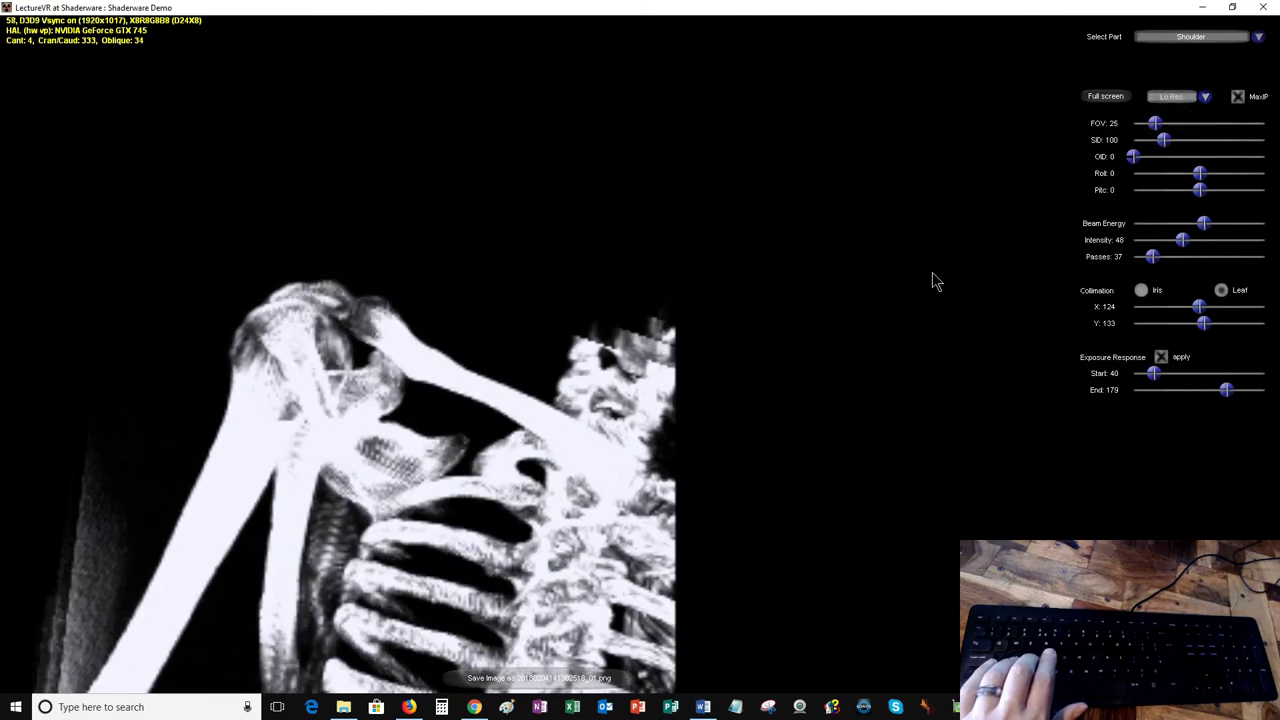
pyautogui.press('Up')
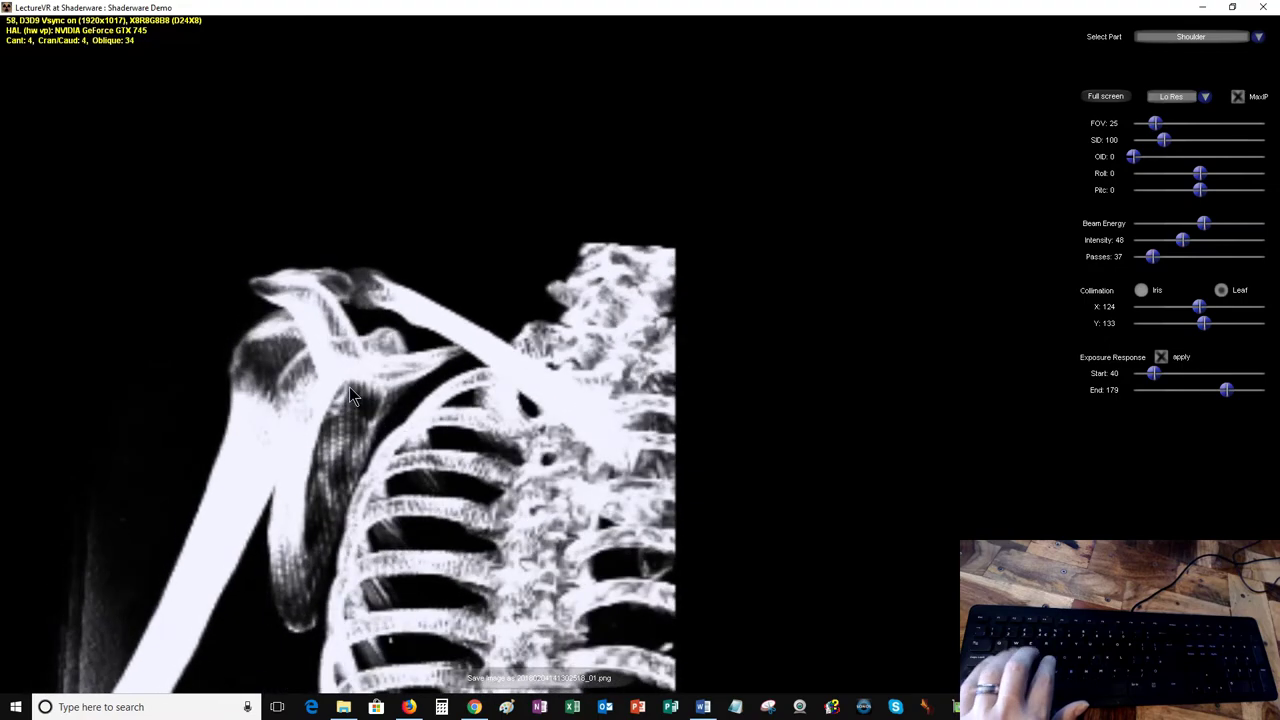
pyautogui.press('Up')
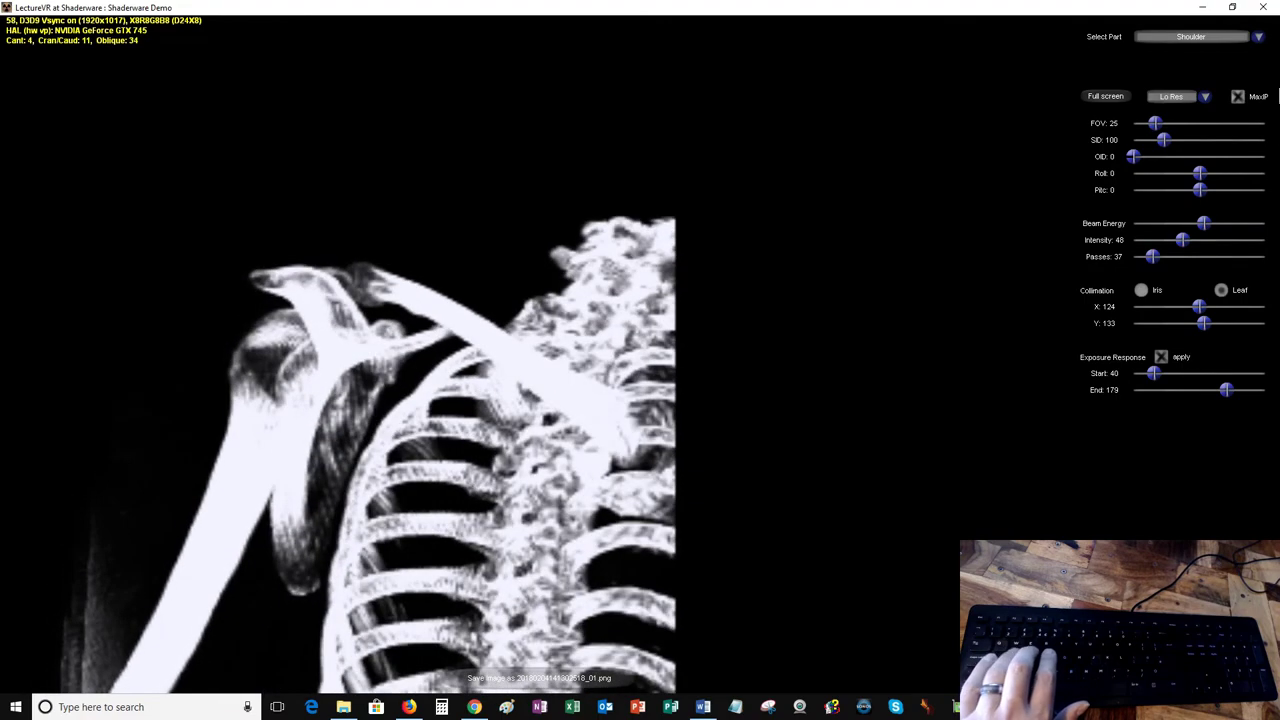
# Step: Turn off MaxIP, load the Pelvis, rotate it to Oblique 68, and lower the beam energy
pyautogui.click(1238, 97)
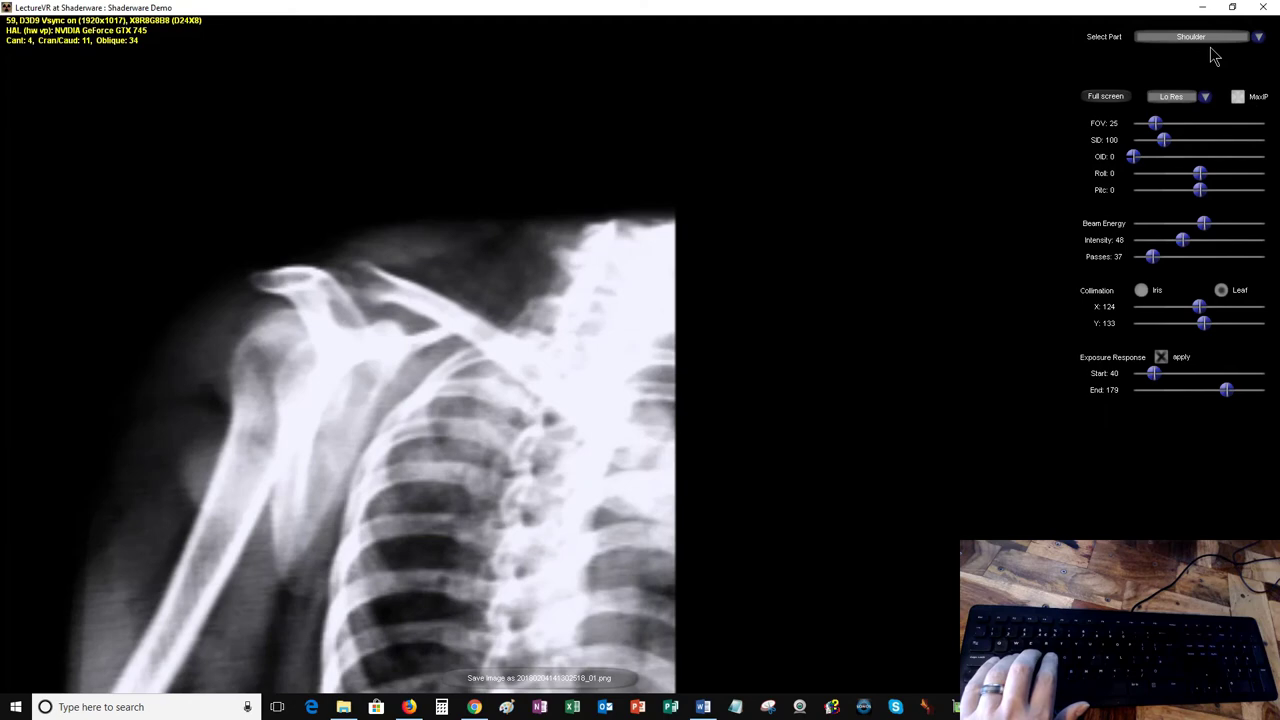
pyautogui.click(1205, 38)
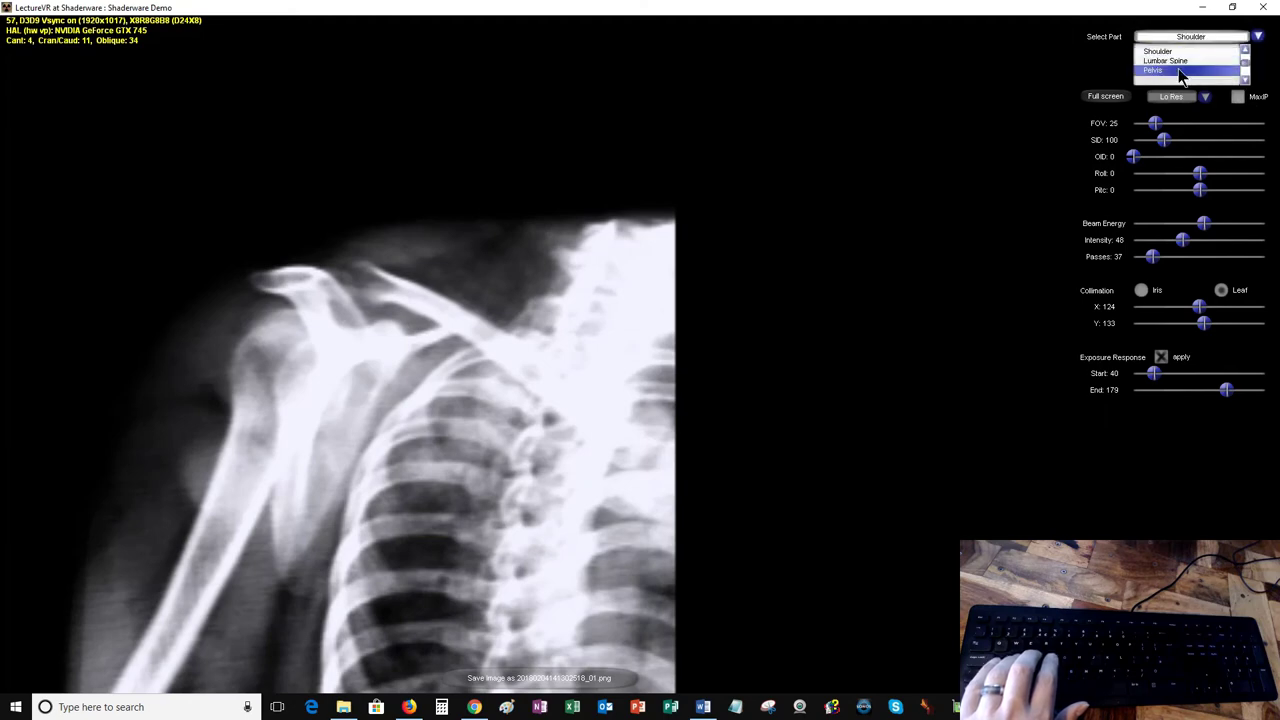
pyautogui.click(1179, 71)
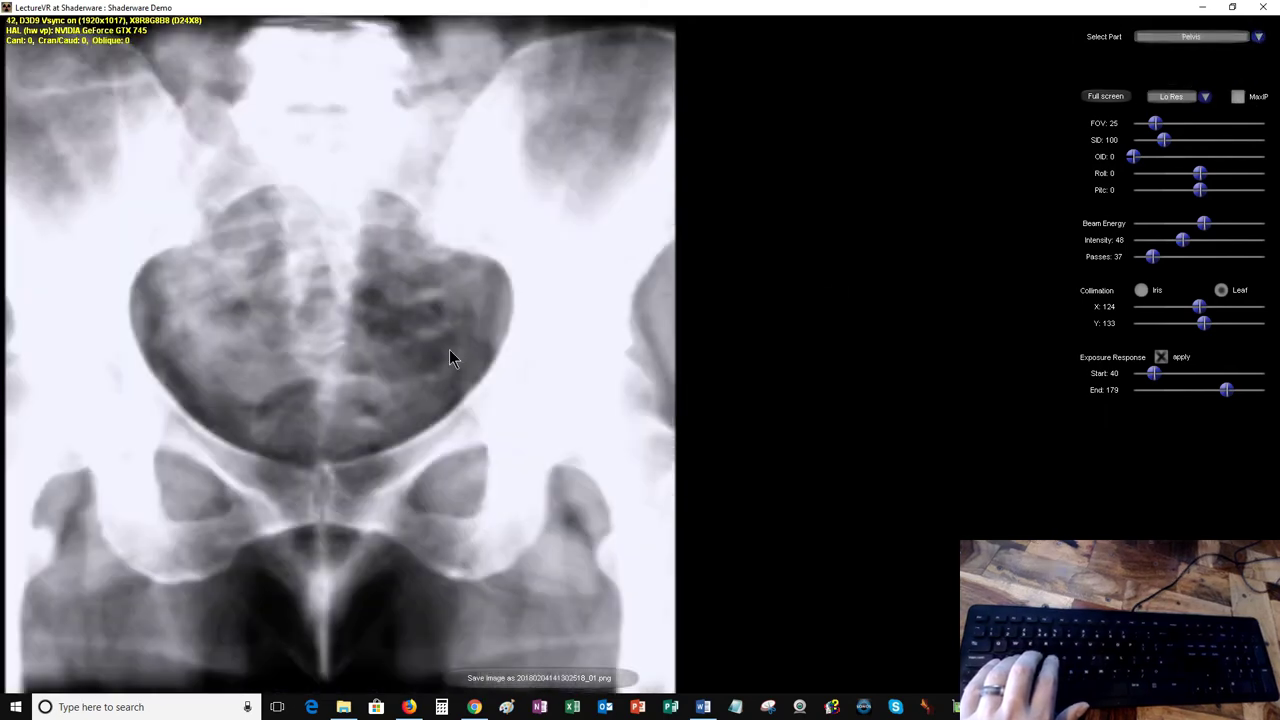
pyautogui.press('Right')
pyautogui.press('Right')
pyautogui.press('Right')
pyautogui.press('Right')
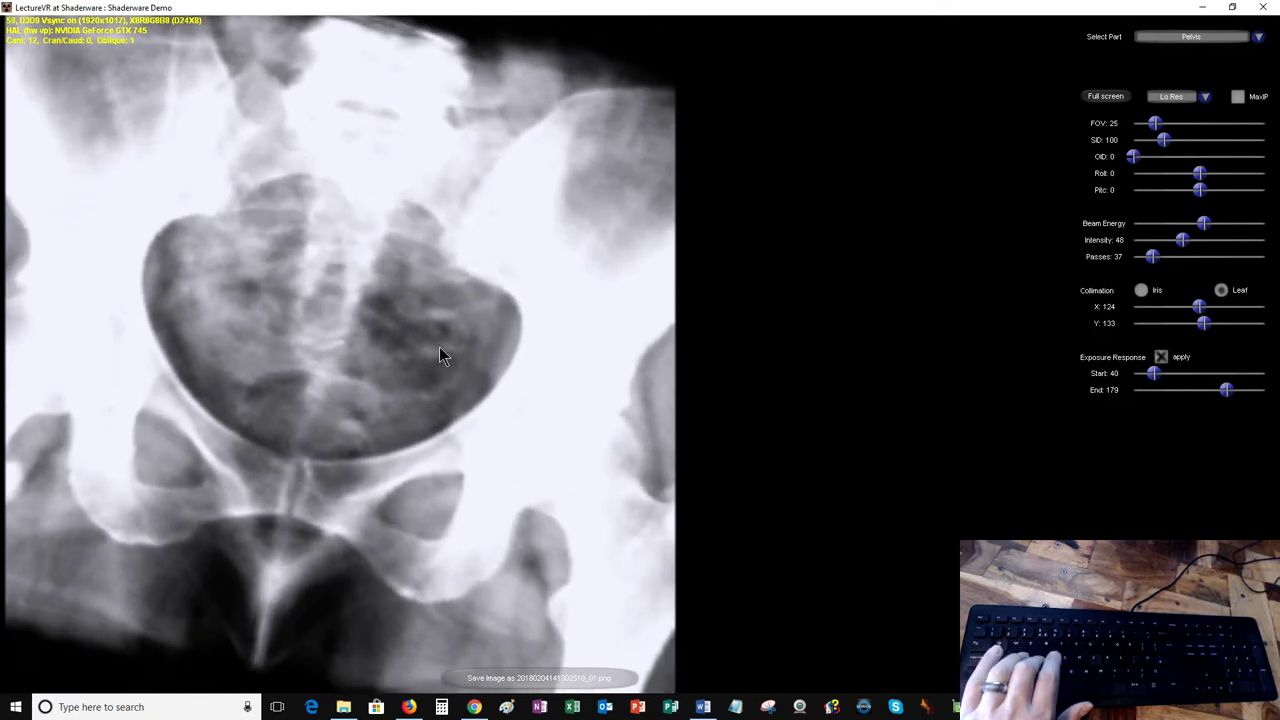
pyautogui.press('Right')
pyautogui.press('Right')
pyautogui.press('Right')
pyautogui.press('Right')
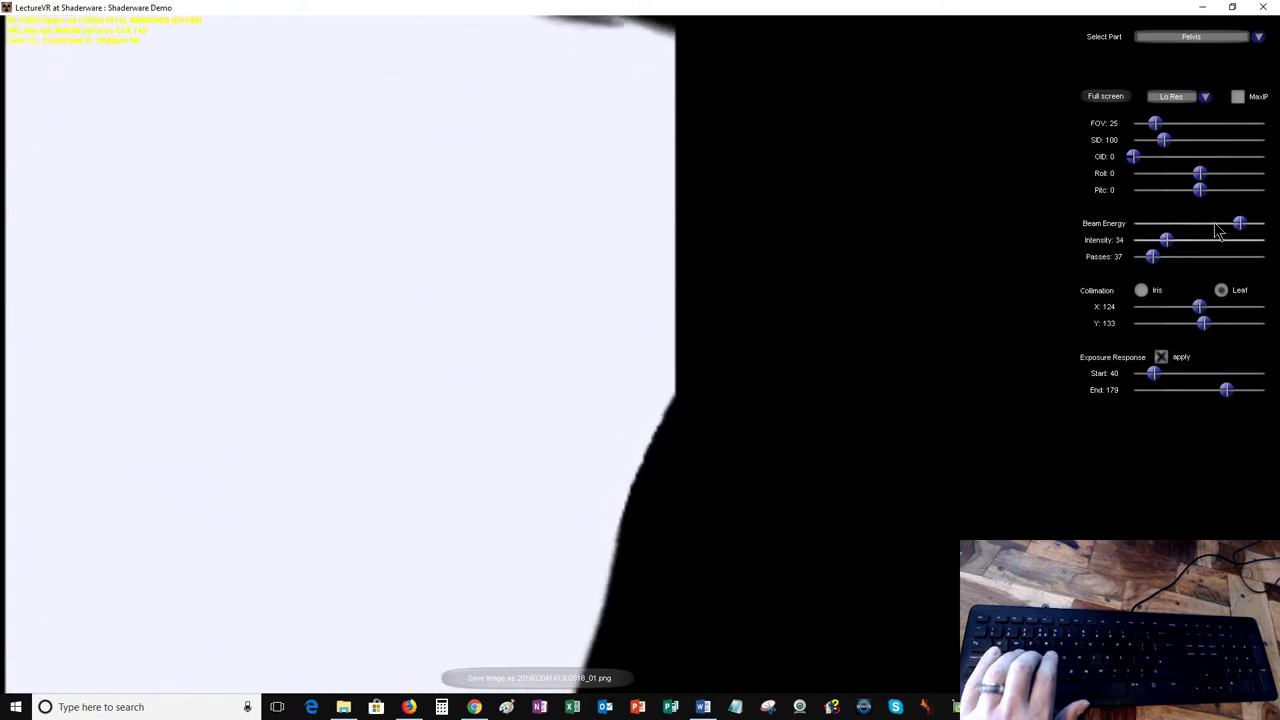
pyautogui.moveTo(1213, 228); pyautogui.dragTo(1193, 256)
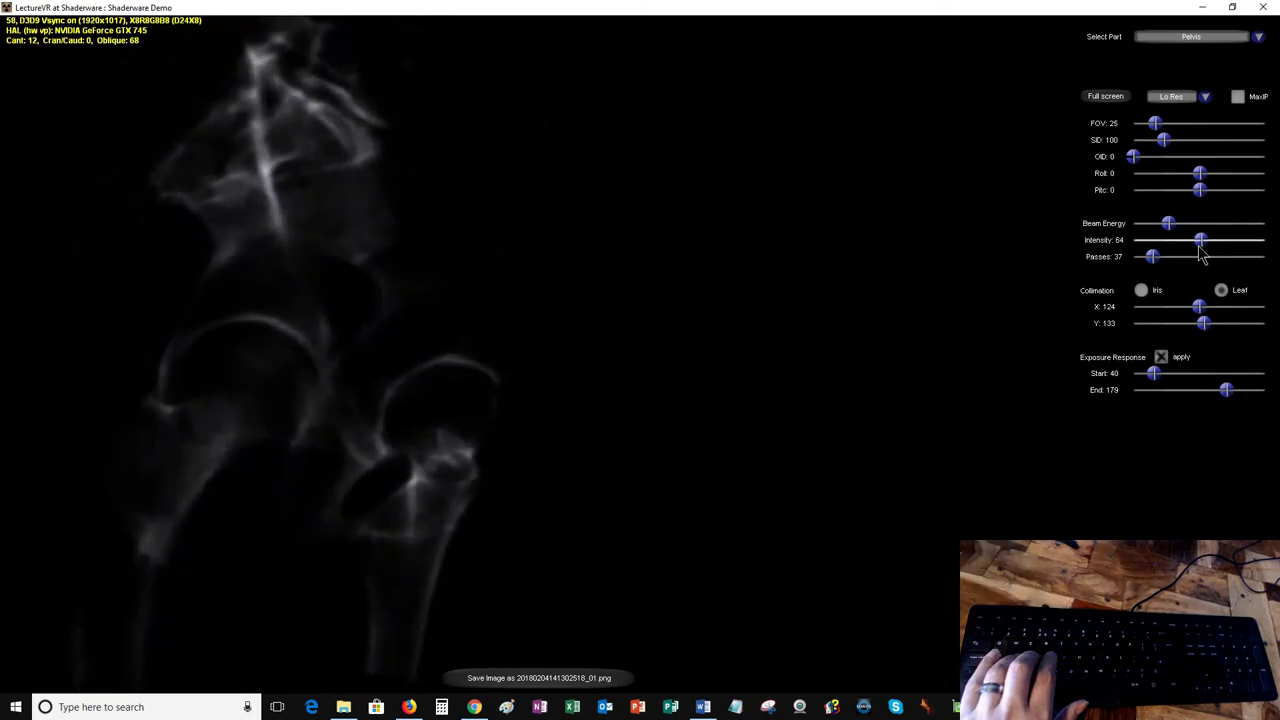
# Step: Tilt the pelvis view cranio-caudally and rotate the Cant to 263 for a lateral hip
pyautogui.press('Up')
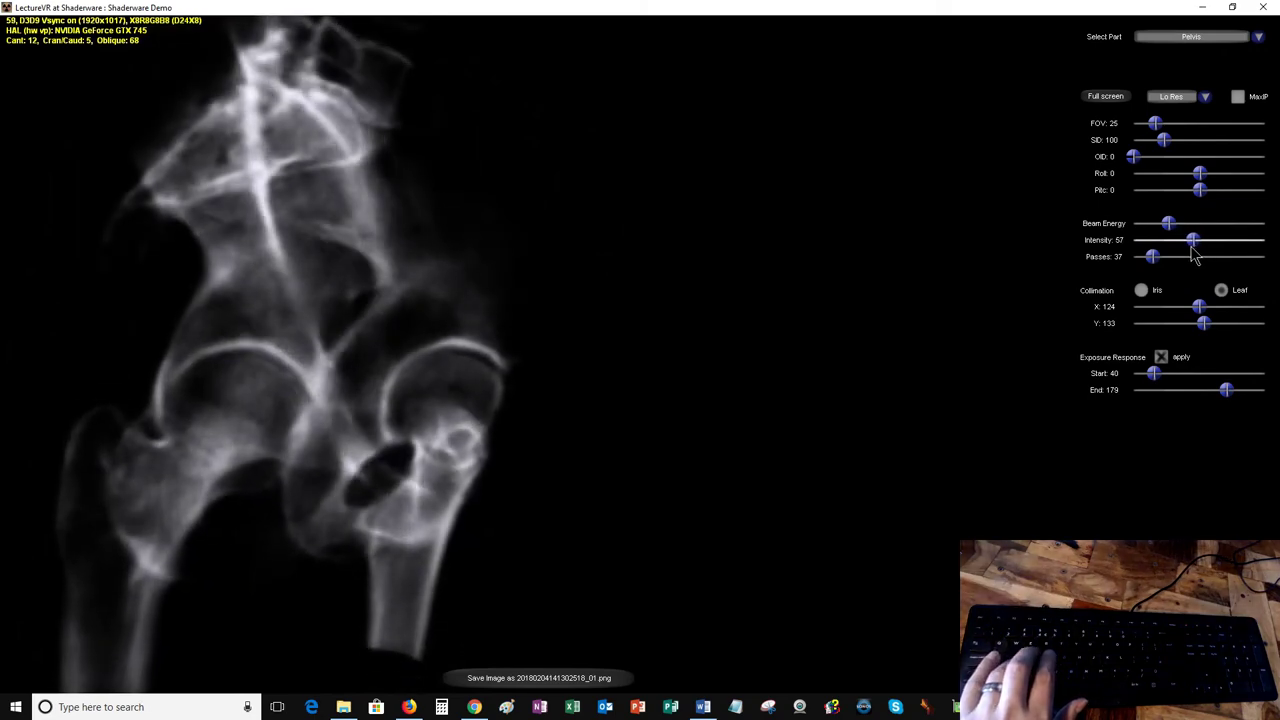
pyautogui.press('Up')
pyautogui.press('Up')
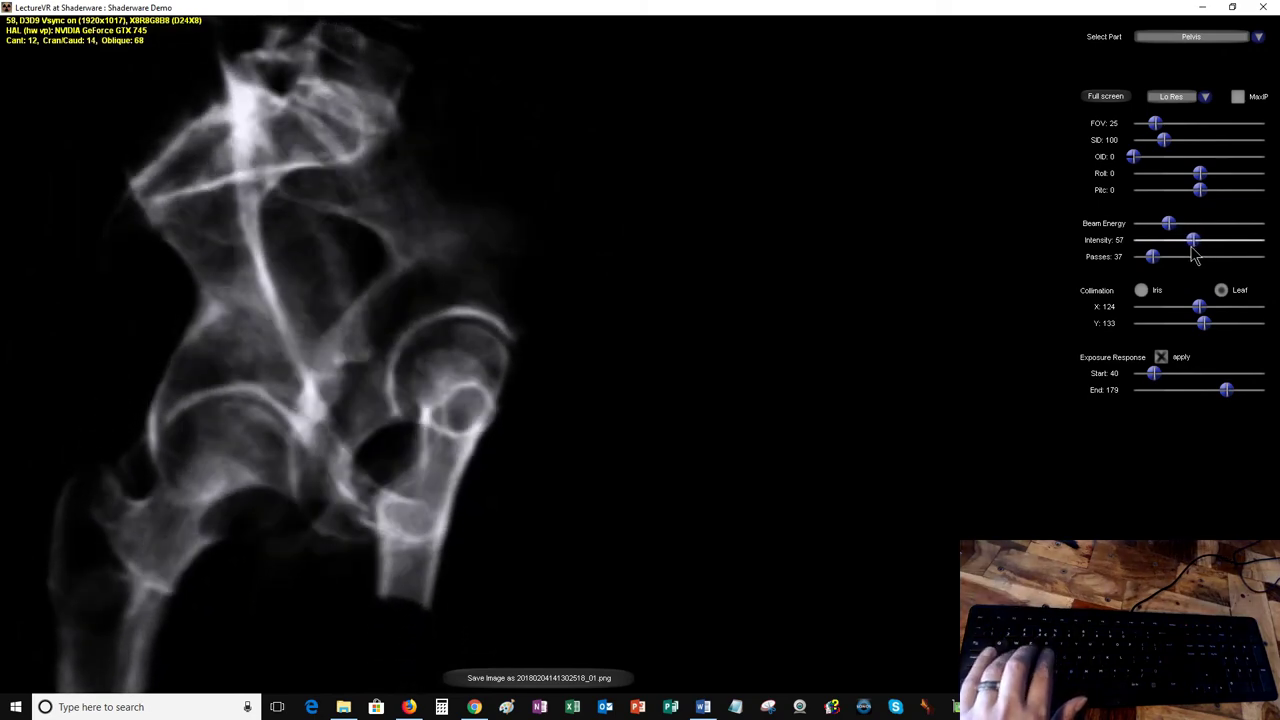
pyautogui.press('Right')
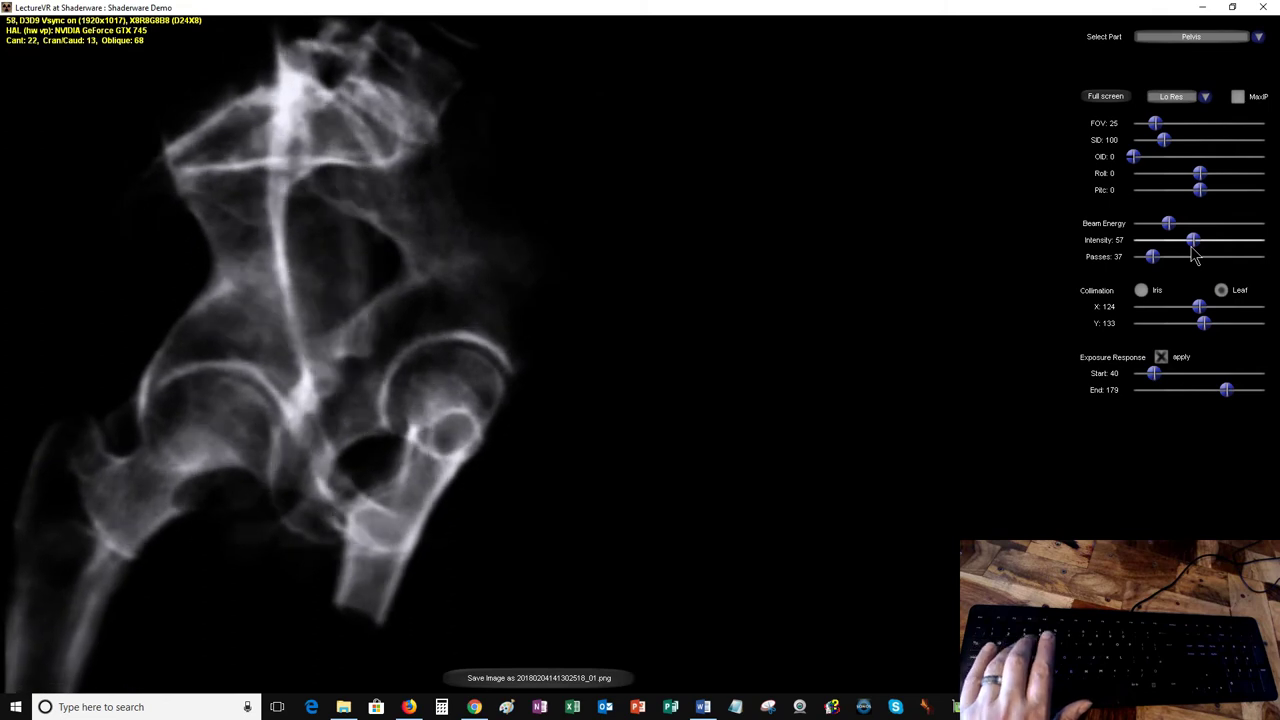
pyautogui.press('Down')
pyautogui.press('Down')
pyautogui.press('Down')
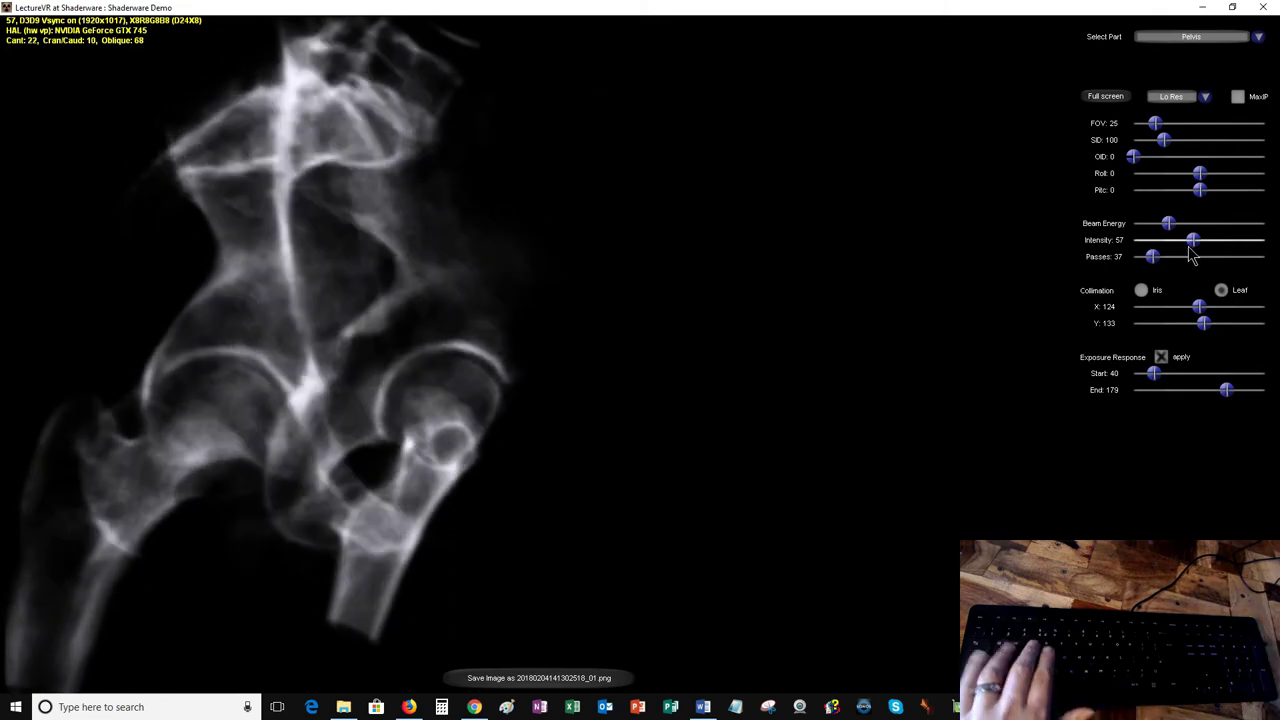
pyautogui.press('Left')
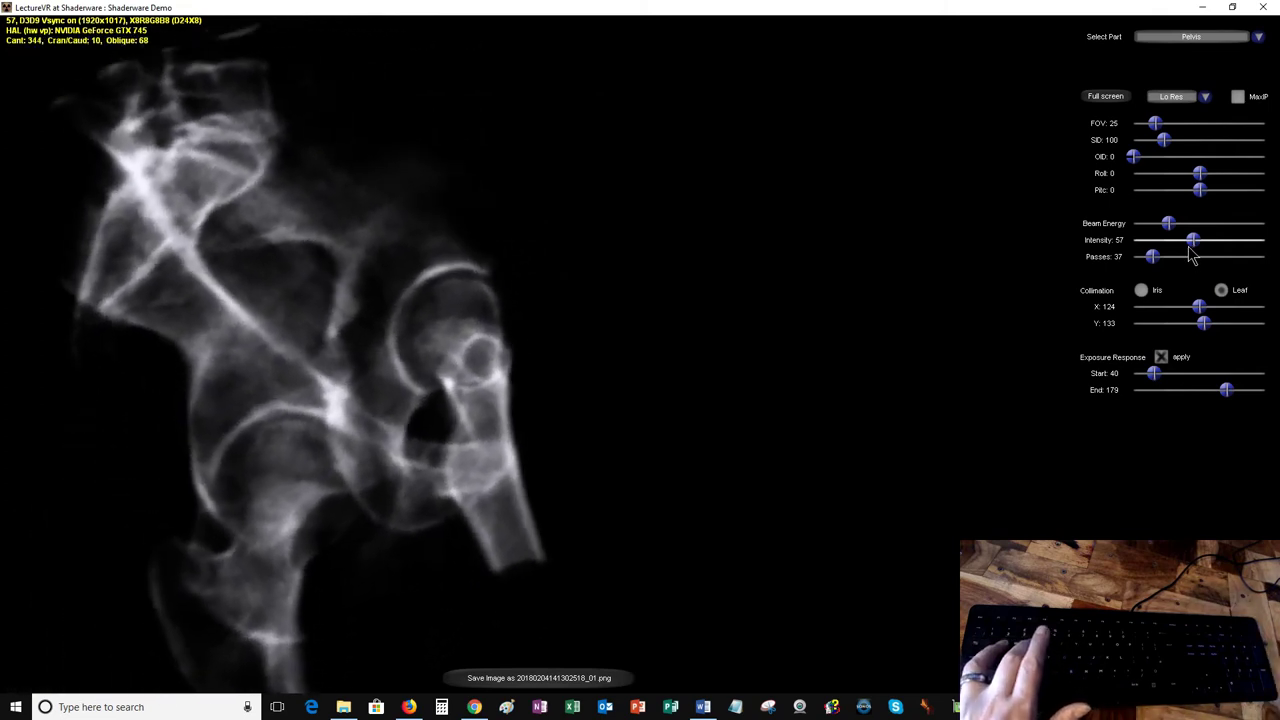
pyautogui.press('Left')
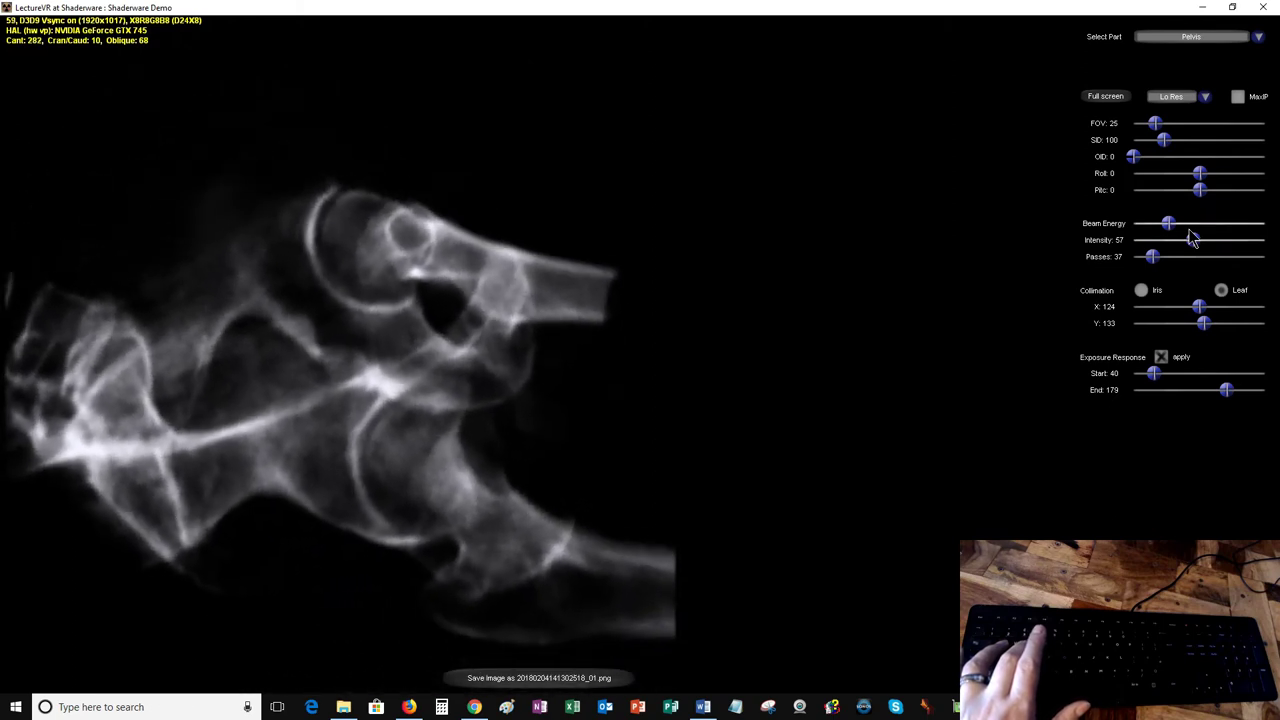
pyautogui.press('Left')
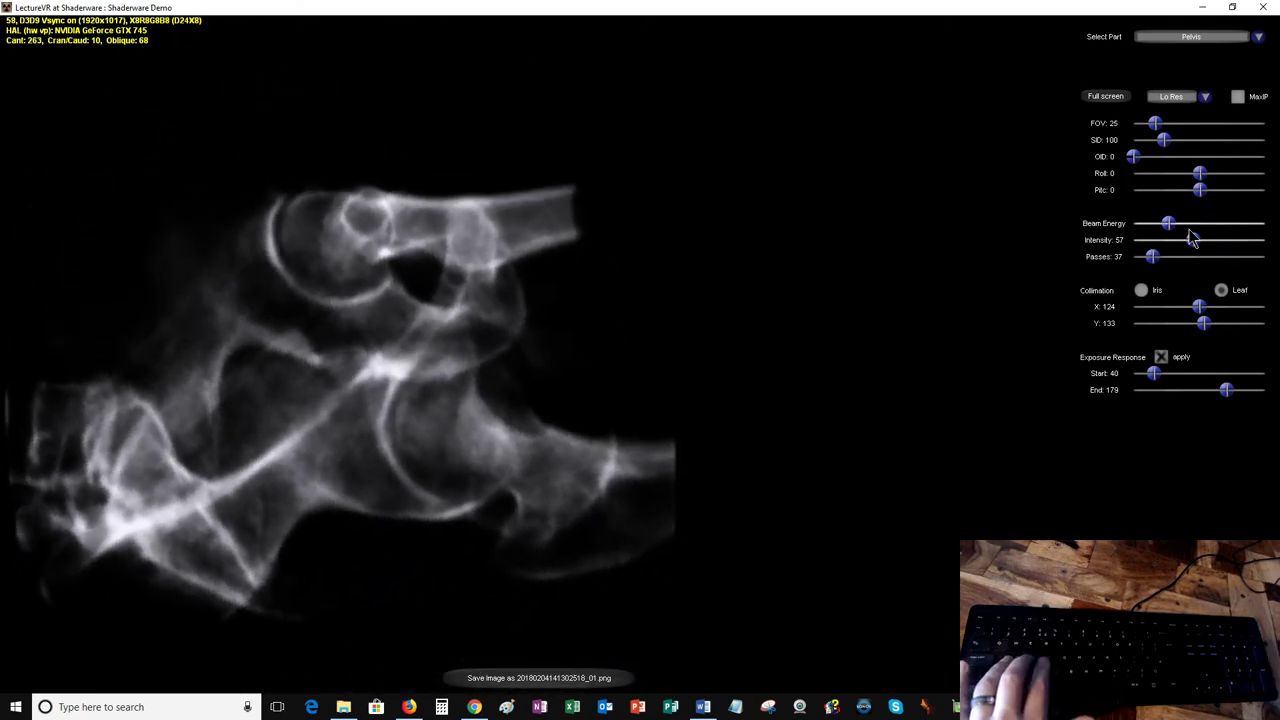
# Step: Raise the hip view's obliquity to 87
pyautogui.press('pageup')
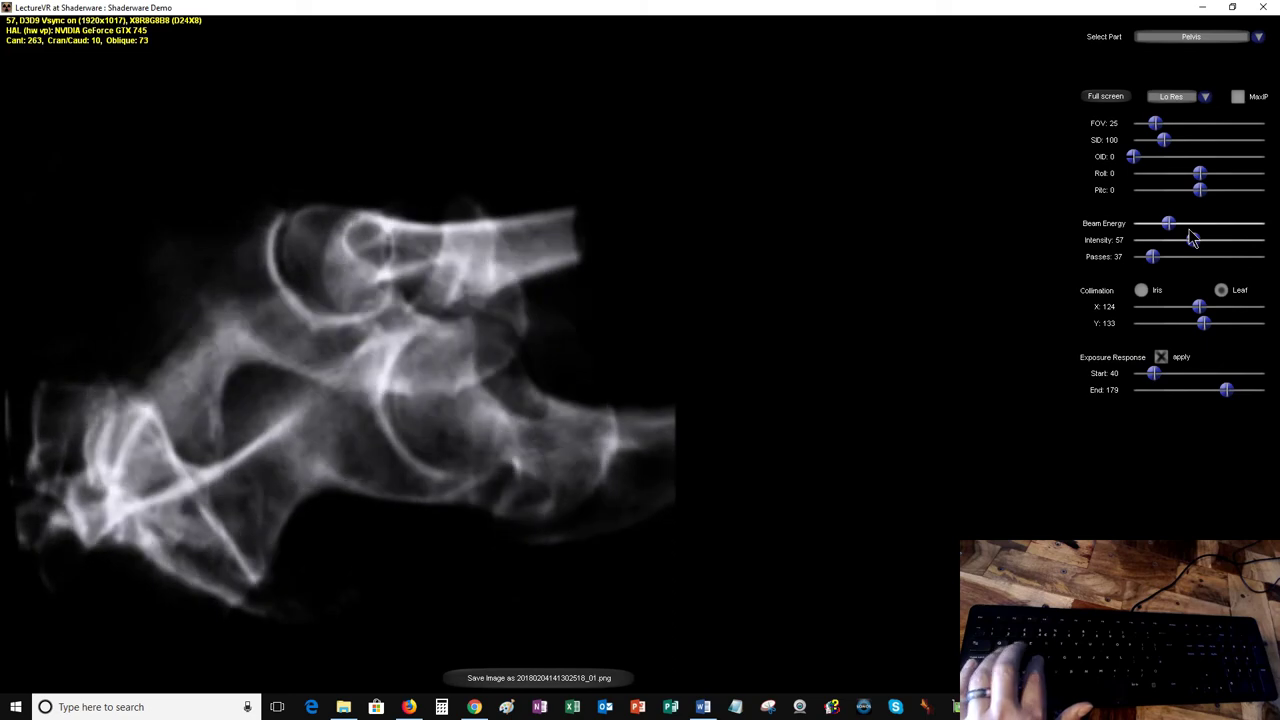
pyautogui.press('pageup')
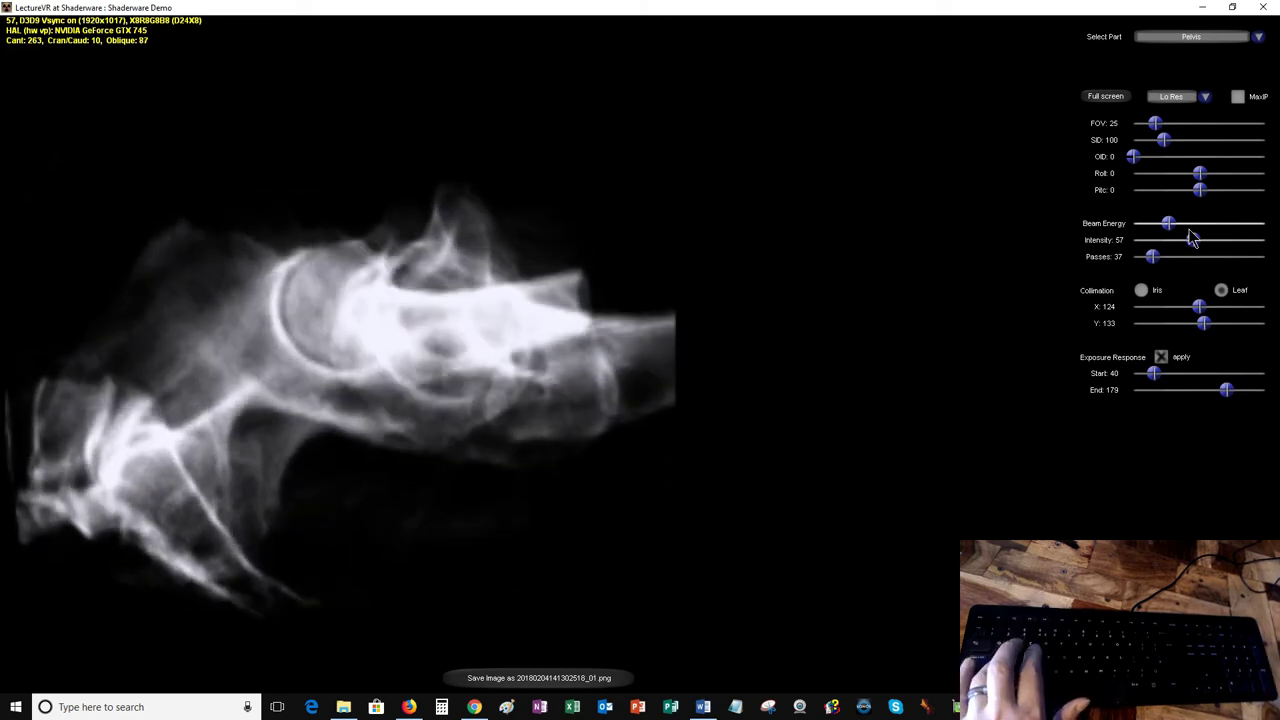
pyautogui.press('pageup')
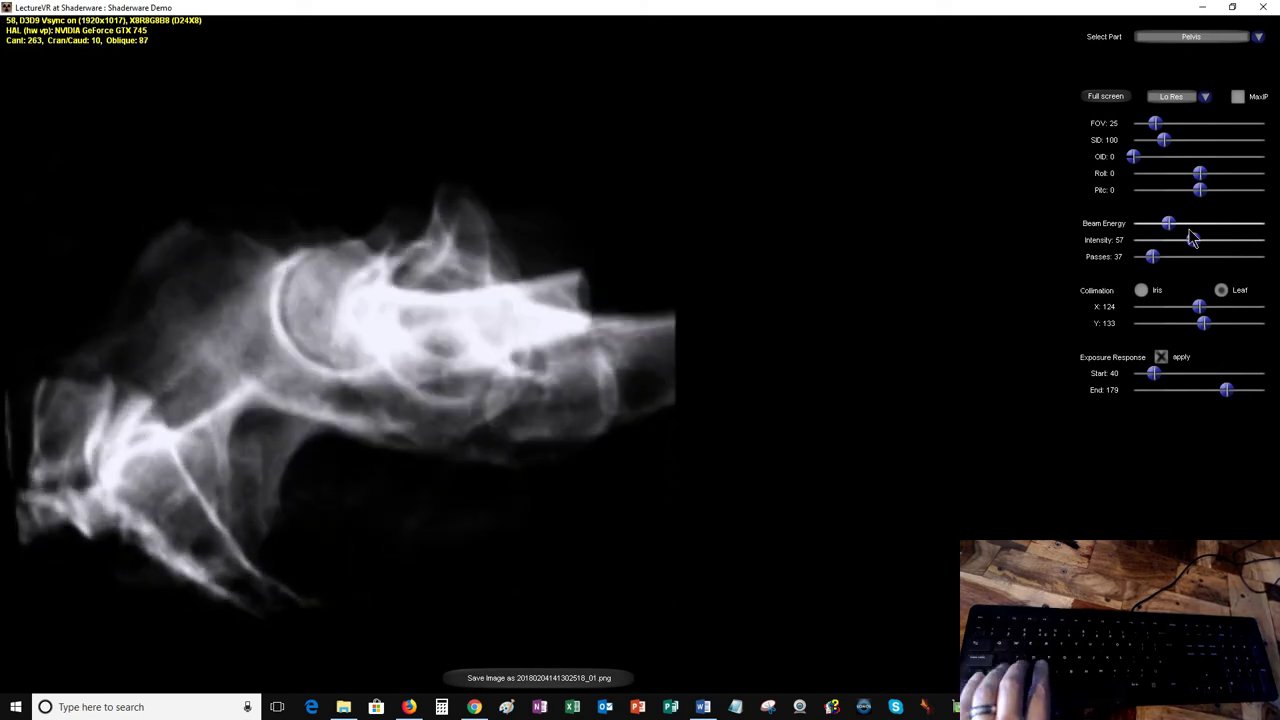
# Step: Enlarge the pelvis image and tilt Cran/Caud down through 319 to 313
pyautogui.press('Down')
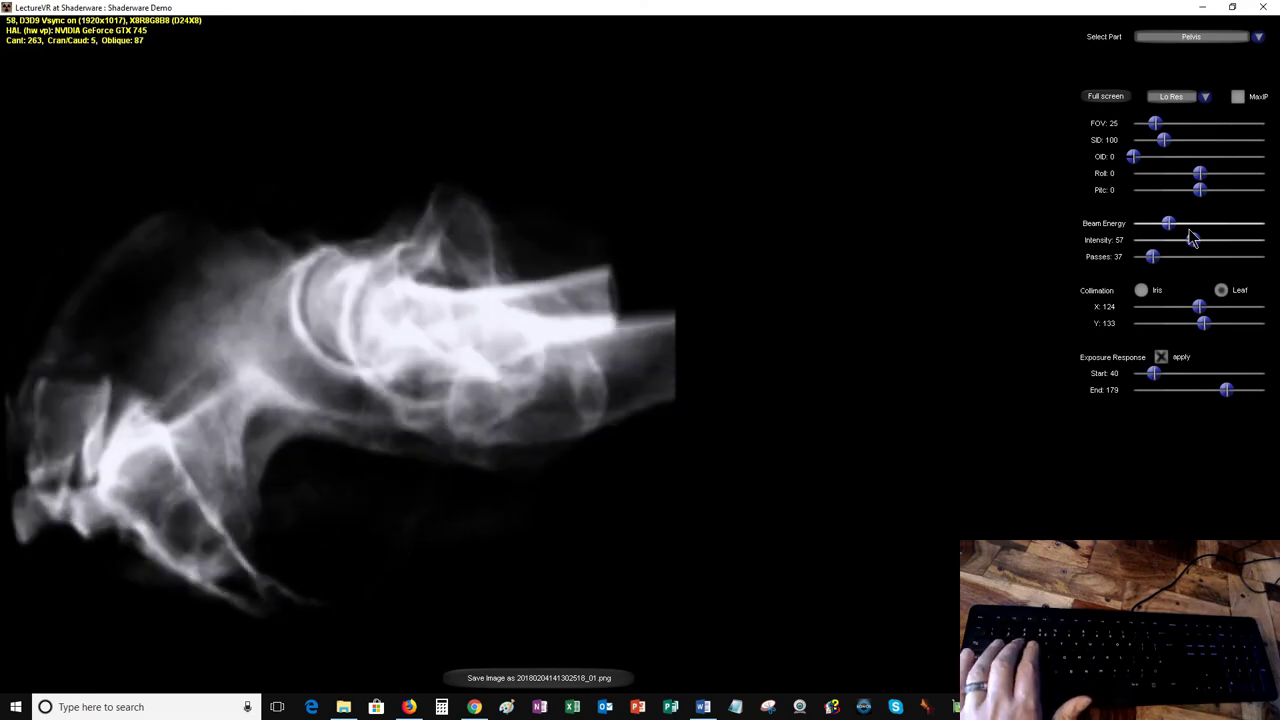
pyautogui.press('Down')
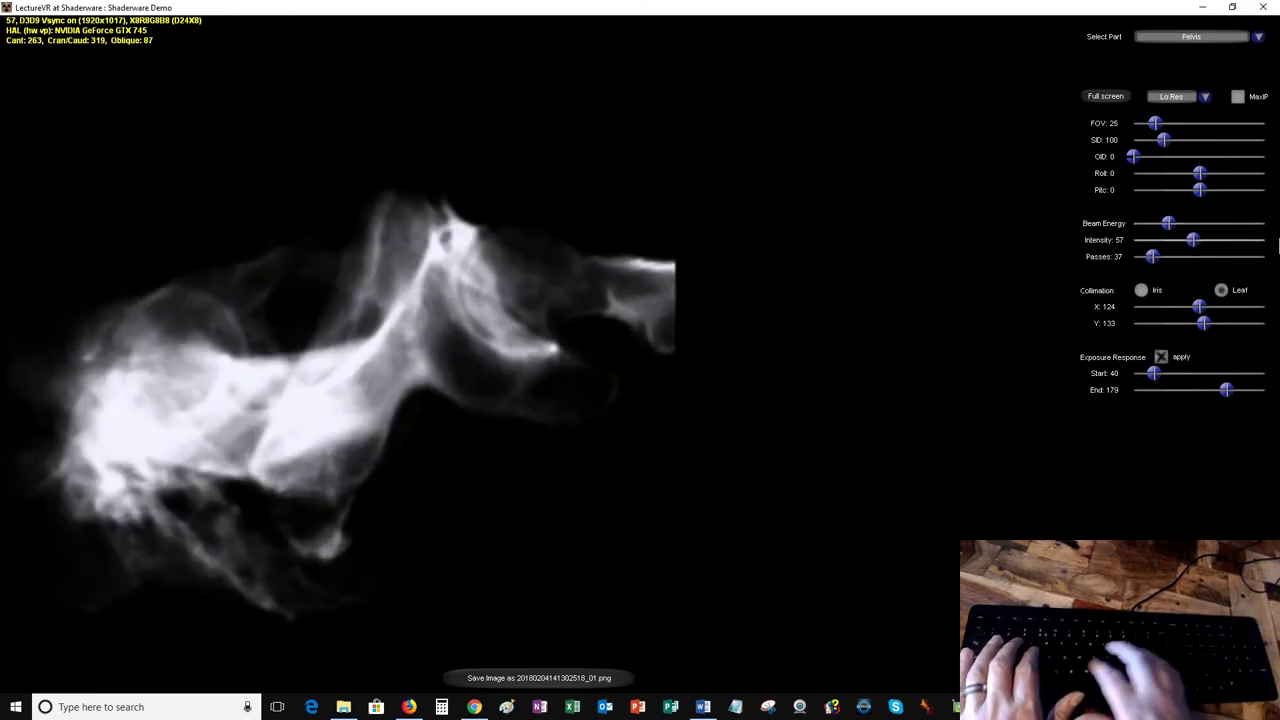
pyautogui.press('Right')
pyautogui.press('Right')
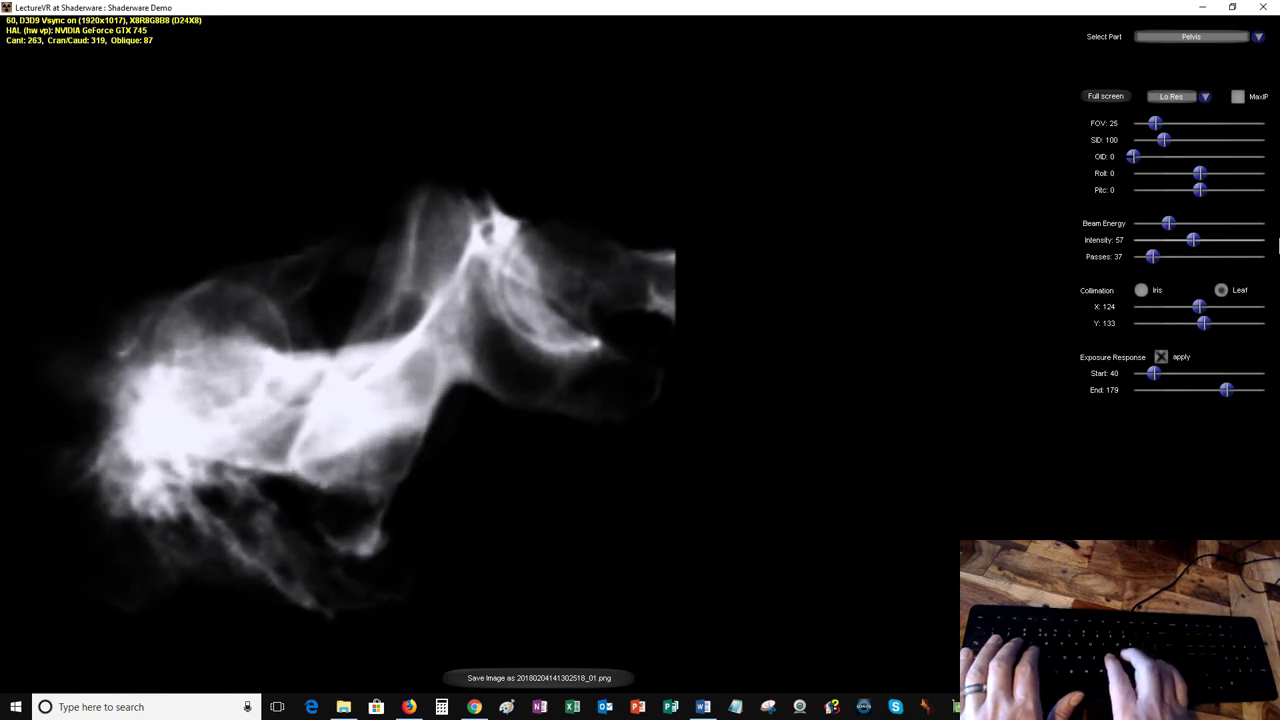
pyautogui.press('pageup')
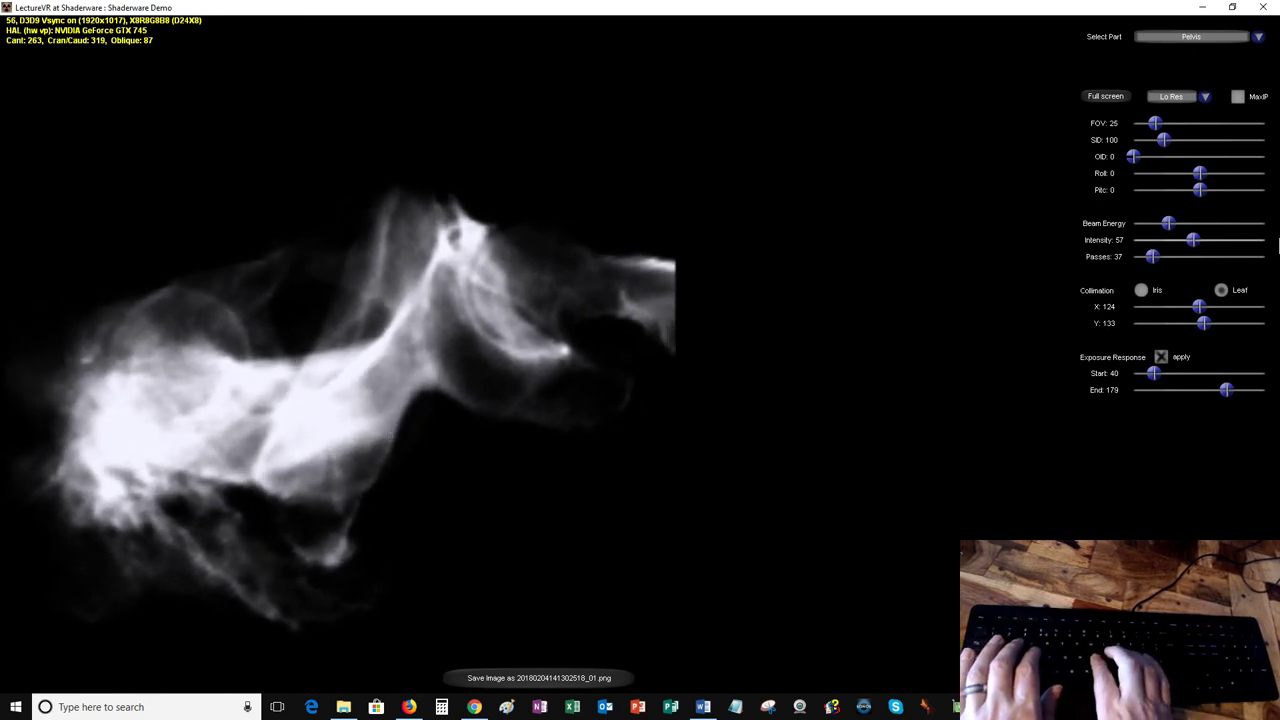
pyautogui.press('Down')
pyautogui.press('Down')
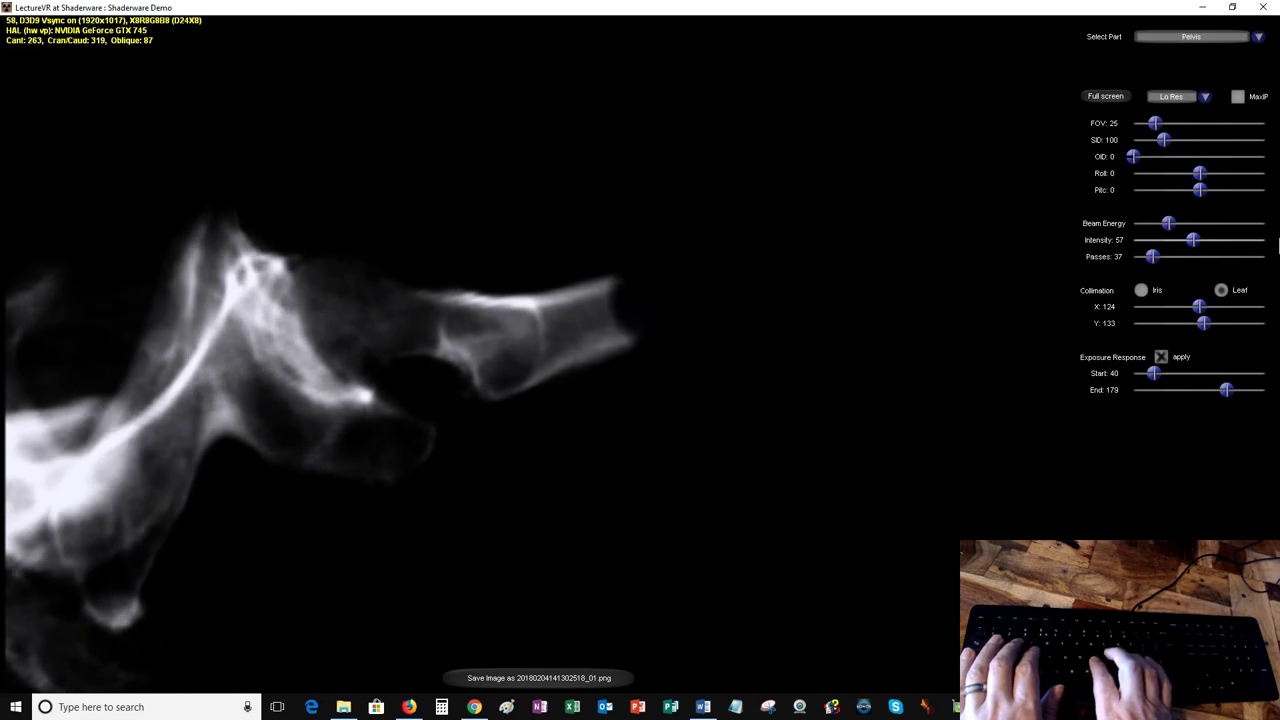
pyautogui.press('Down')
pyautogui.press('Down')
pyautogui.press('Down')
pyautogui.press('Down')
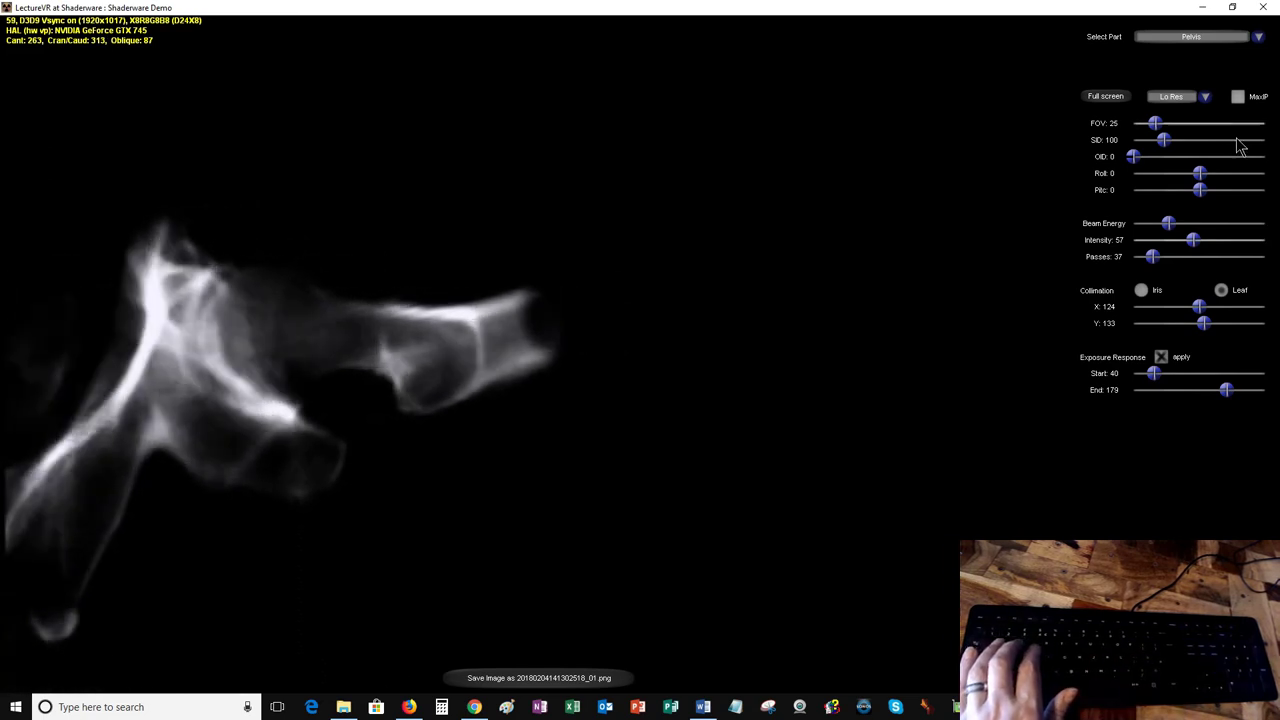
# Step: Raise the beam energy to brighten the radiograph and try Hi Res rendering
pyautogui.moveTo(1167, 228); pyautogui.dragTo(1186, 250)
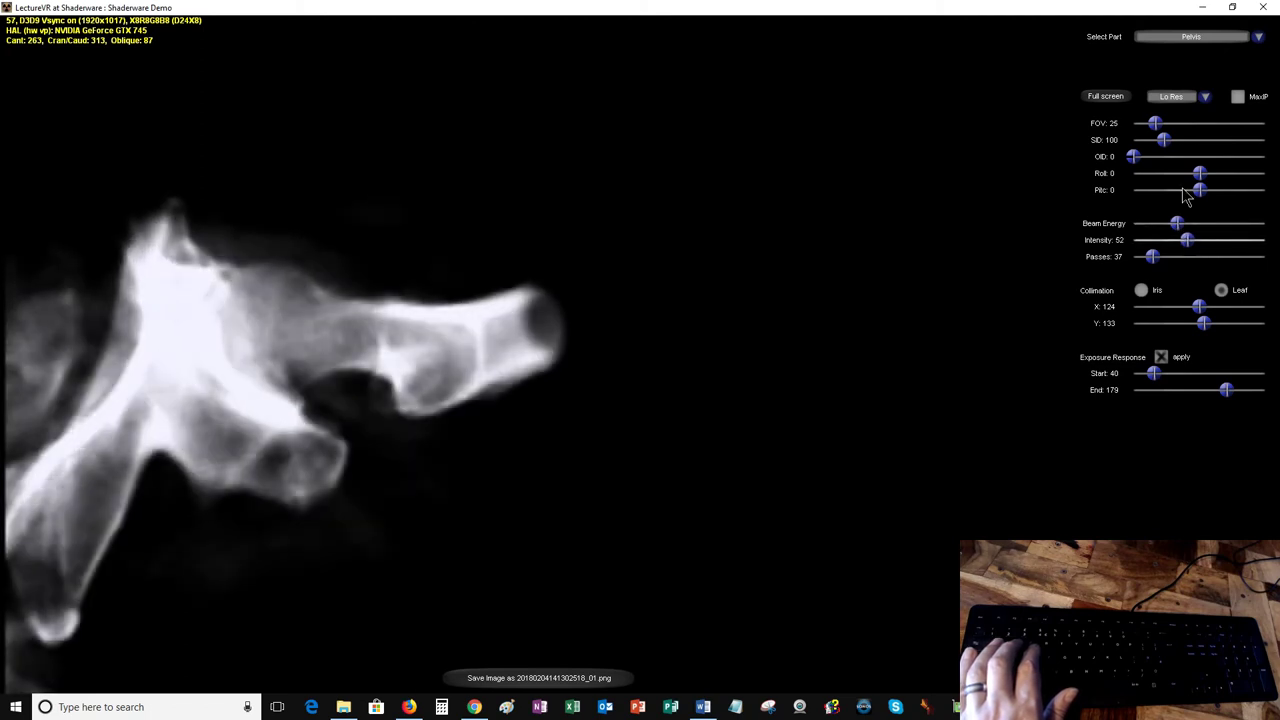
pyautogui.click(1172, 97)
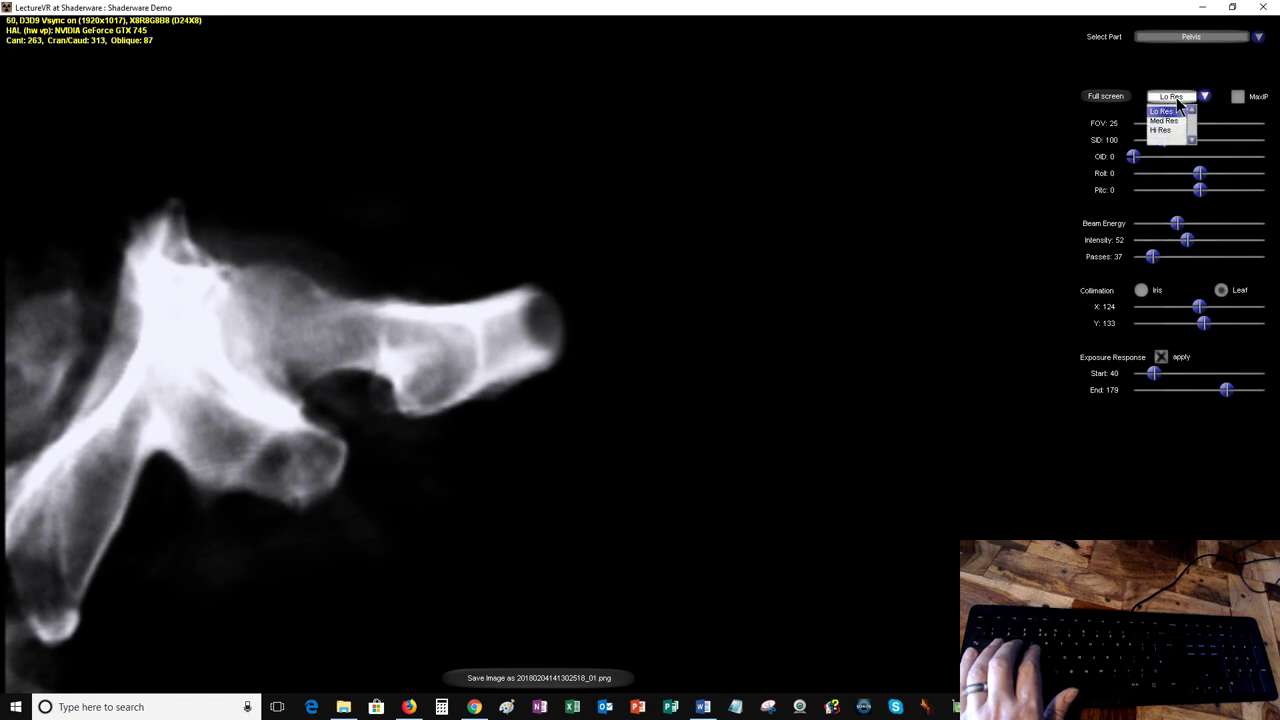
pyautogui.click(1172, 130)
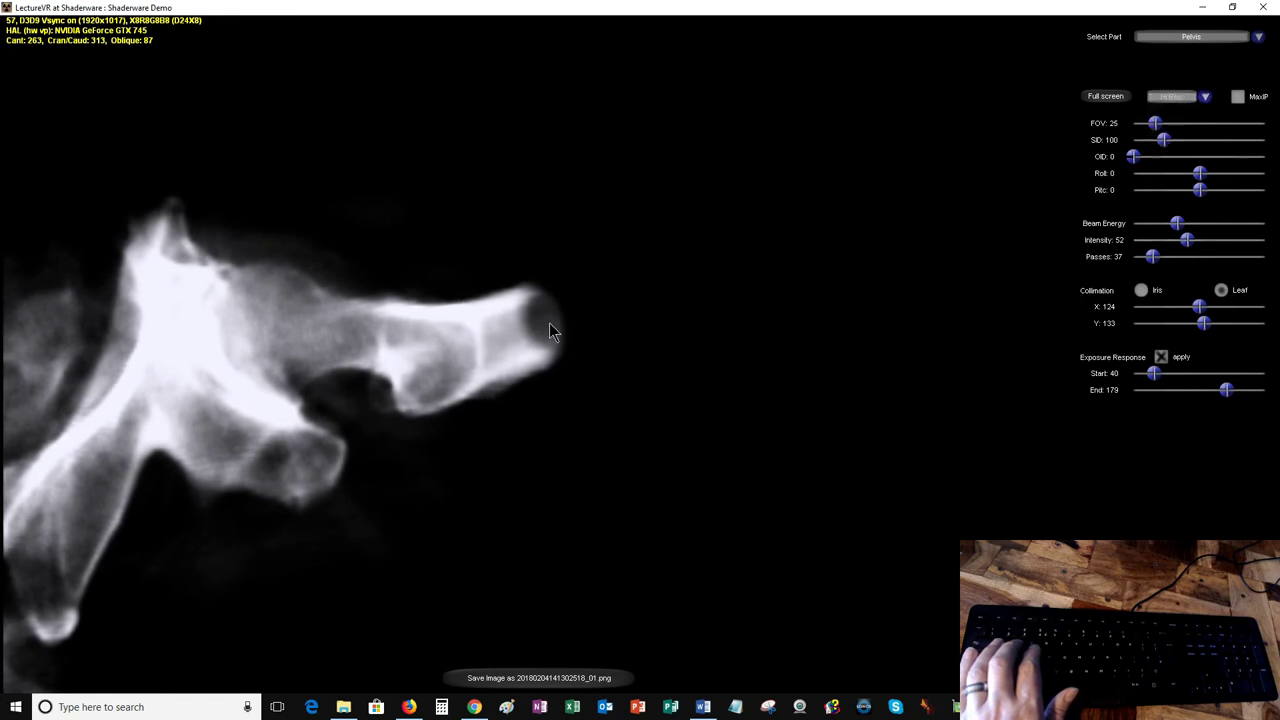
# Step: Switch rendering back to Lo Res and turn off Exposure Response apply
pyautogui.click(1172, 97)
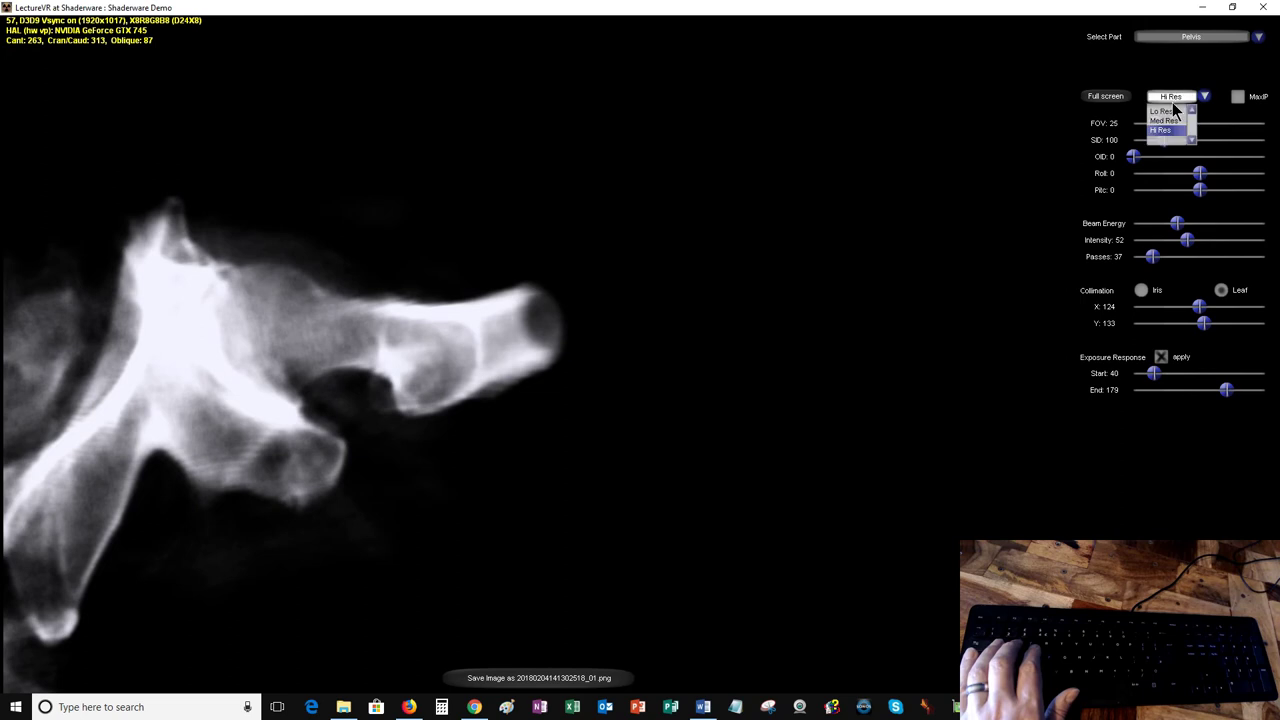
pyautogui.click(1170, 105)
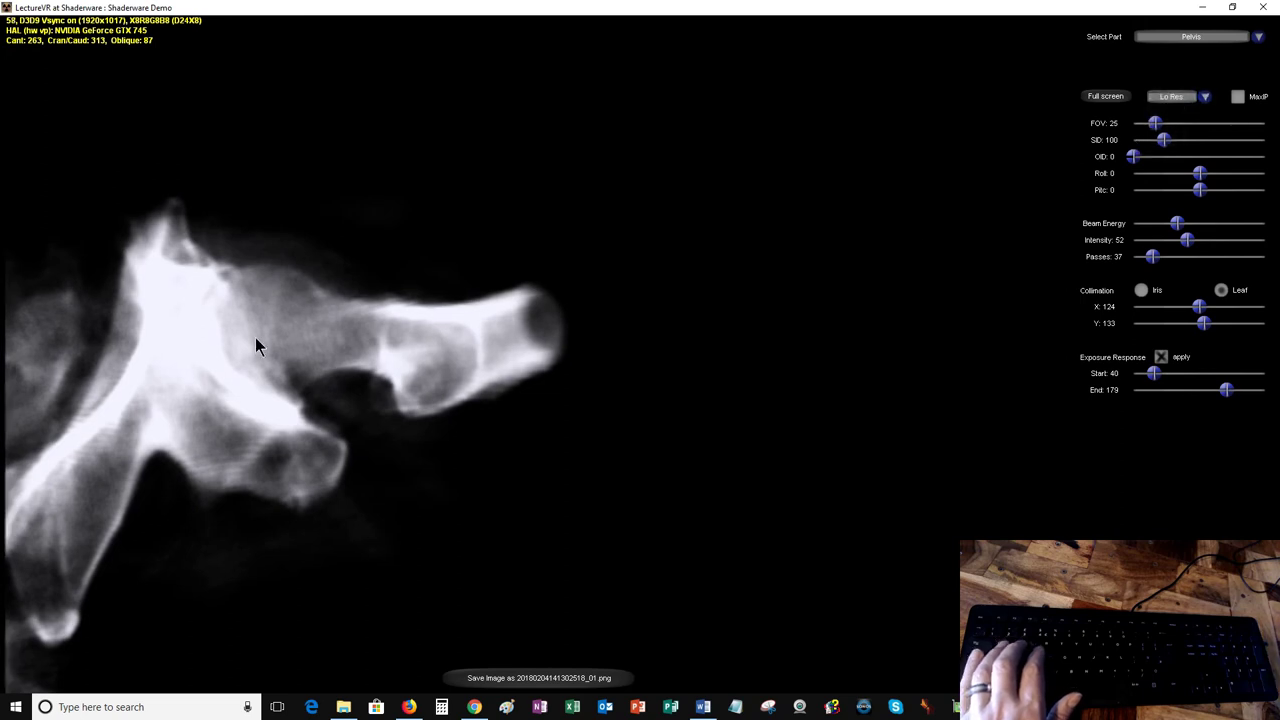
pyautogui.click(1160, 358)
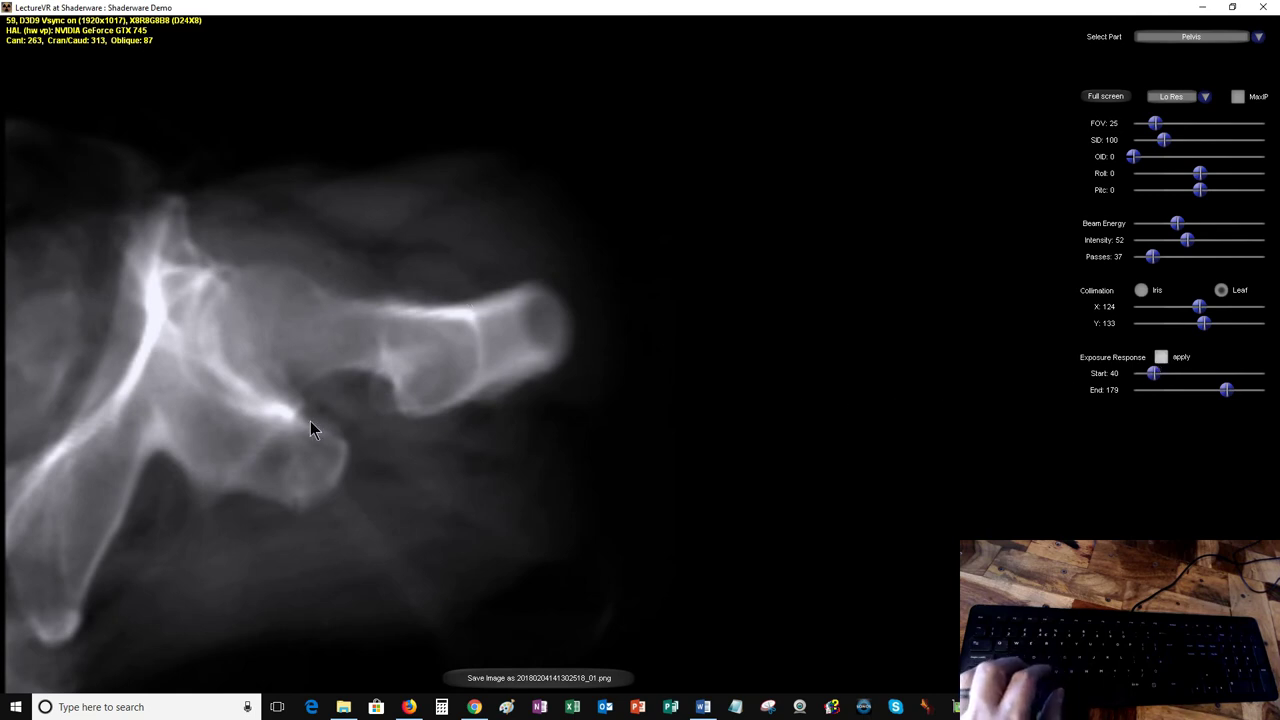
# Step: Trial Oblique values from 83 to 91 and Cran/Caud tilts from 307 to 331
pyautogui.press('Left')
pyautogui.press('Left')
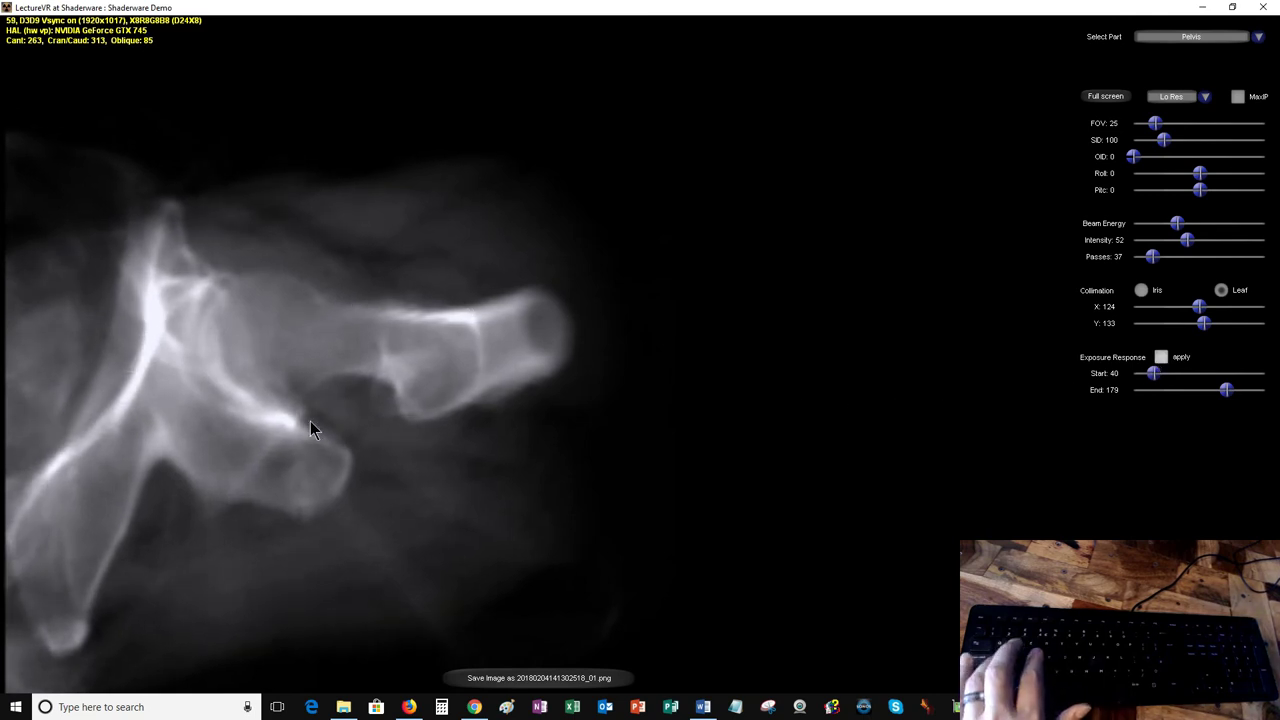
pyautogui.press('Right')
pyautogui.press('Right')
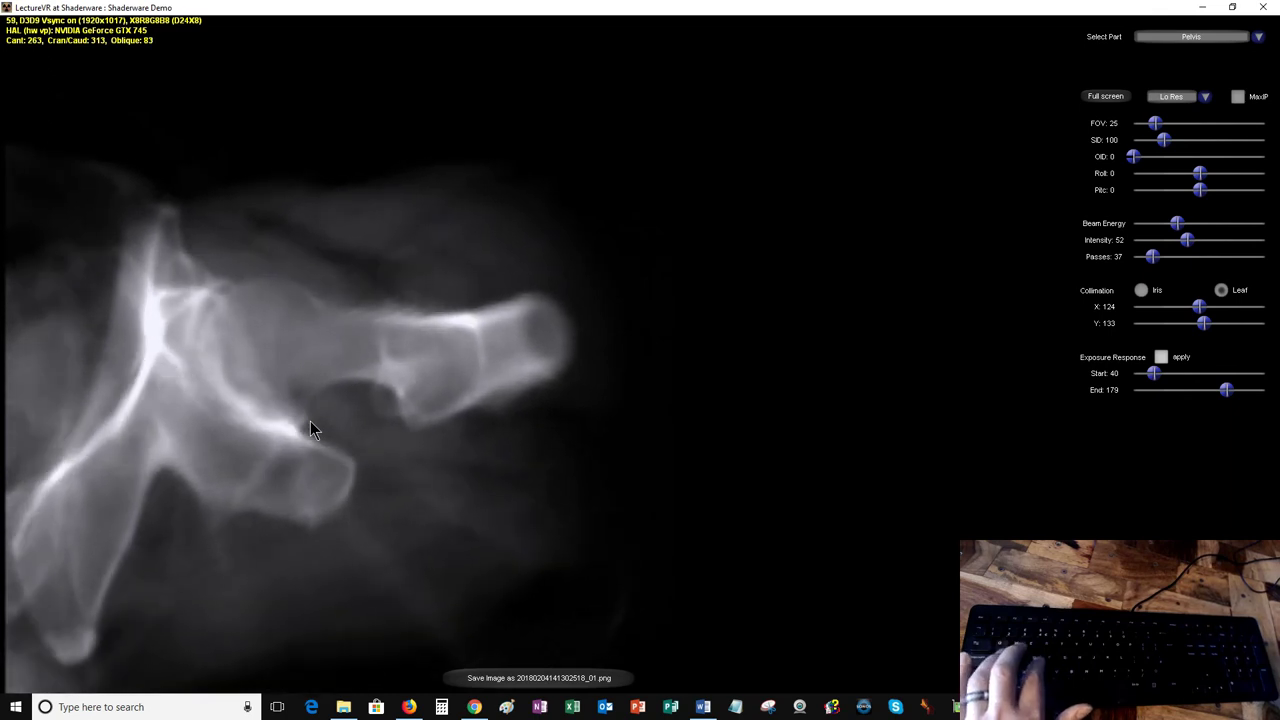
pyautogui.press('Down')
pyautogui.press('Down')
pyautogui.press('Up')
pyautogui.press('Up')
pyautogui.press('Up')
pyautogui.press('Up')
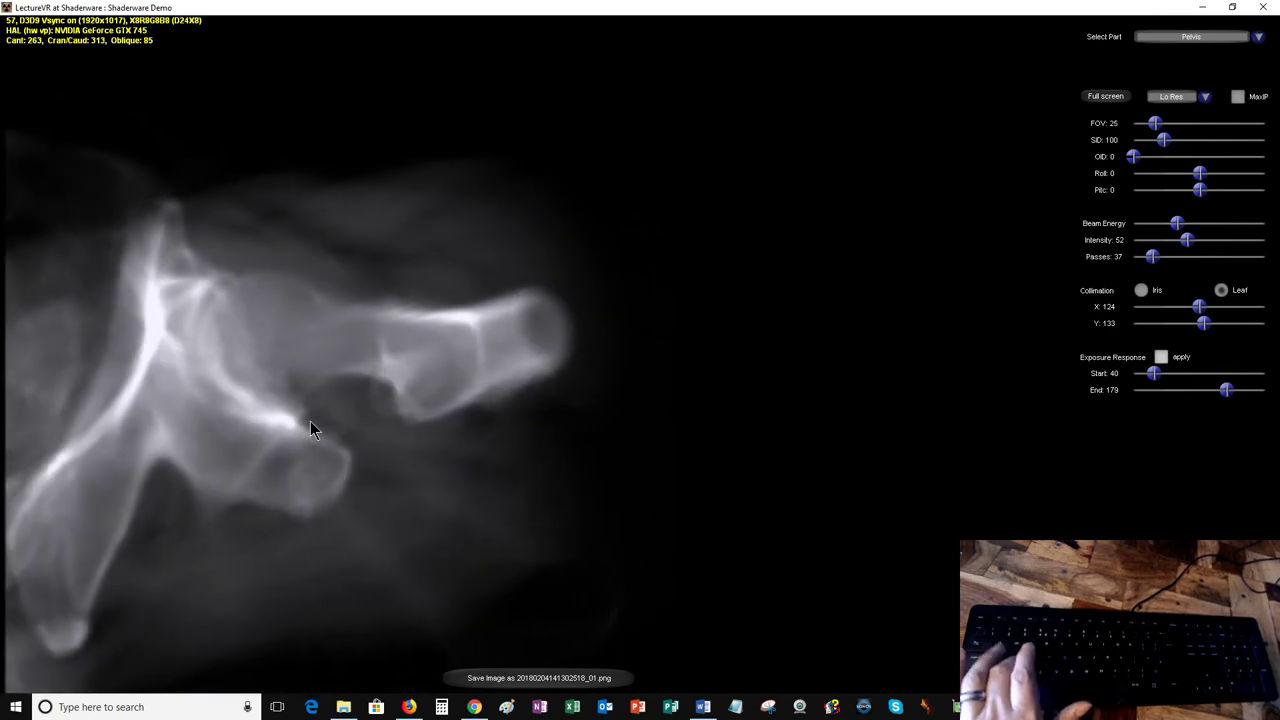
pyautogui.press('Up')
pyautogui.press('Up')
pyautogui.press('Up')
pyautogui.press('Up')
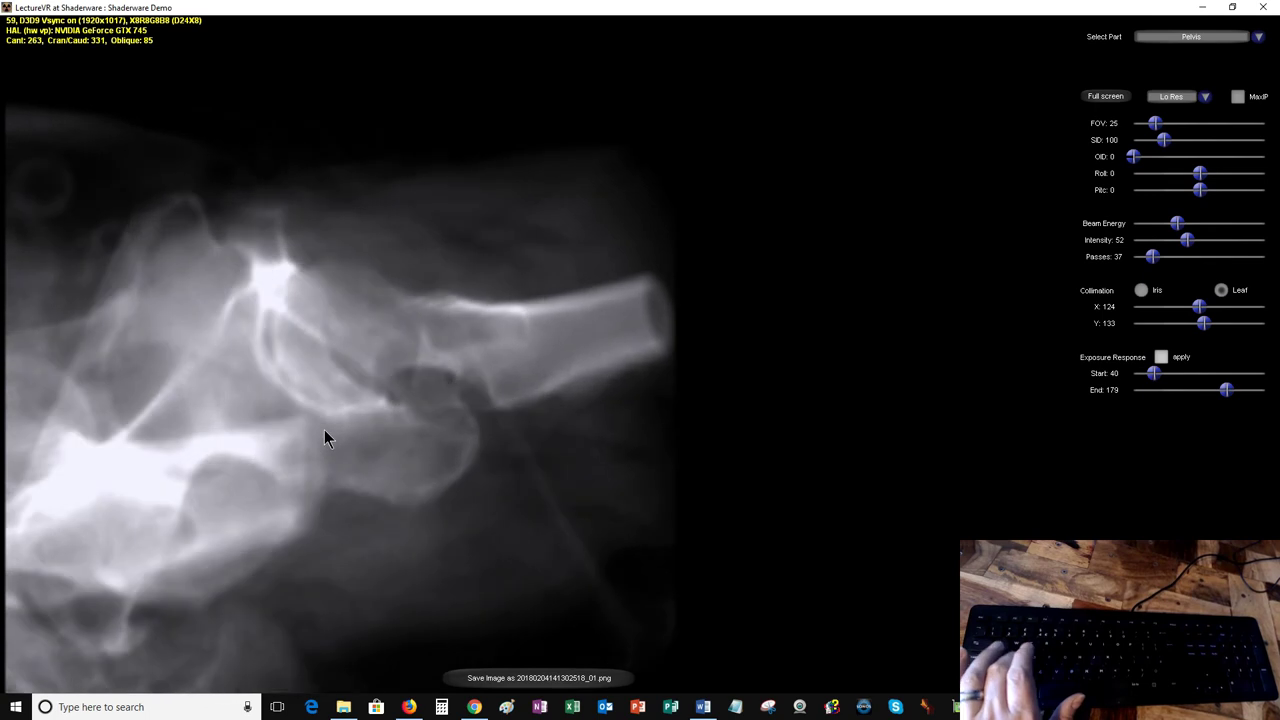
pyautogui.press('Right')
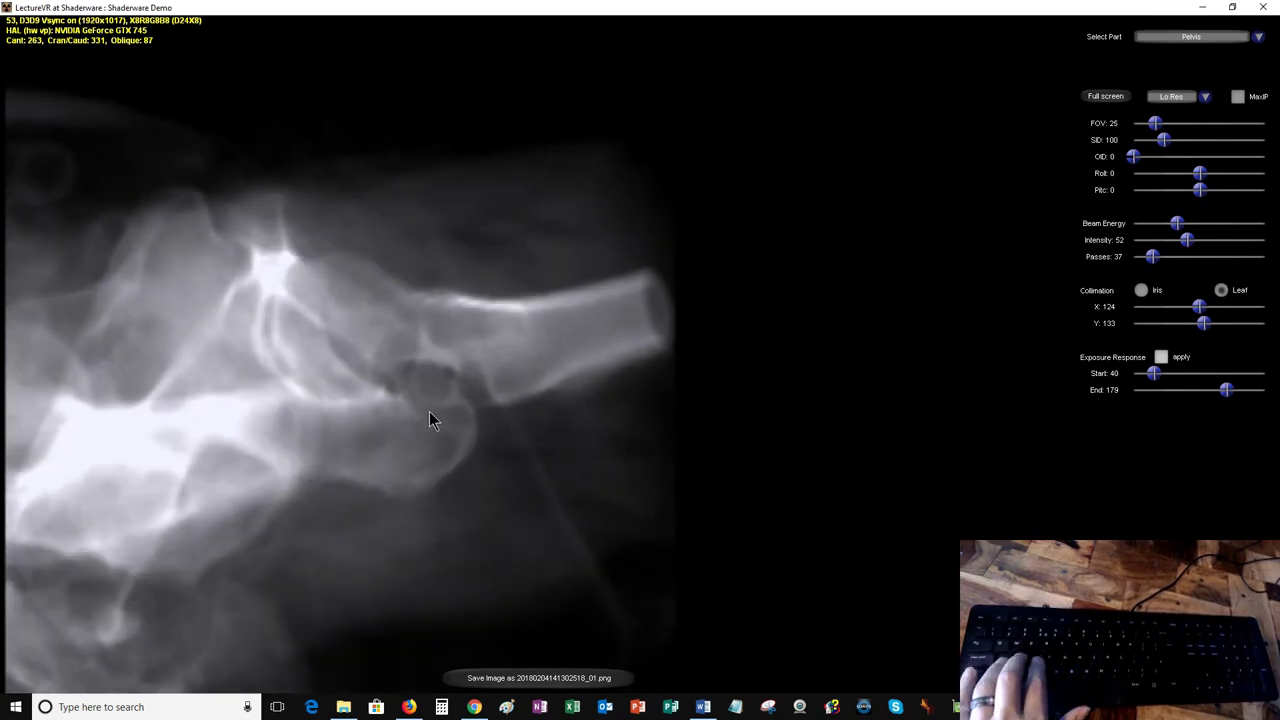
pyautogui.press('Down')
pyautogui.press('Down')
pyautogui.press('Down')
pyautogui.press('Down')
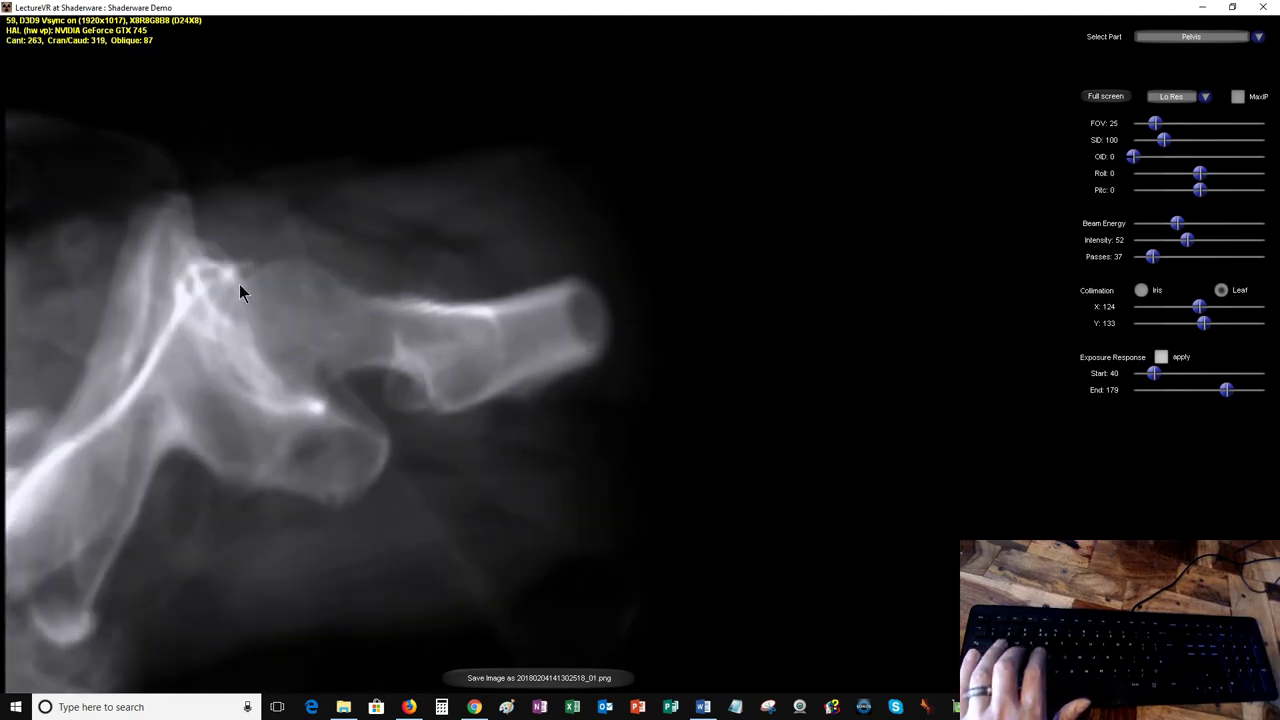
pyautogui.press('Right')
pyautogui.press('Right')
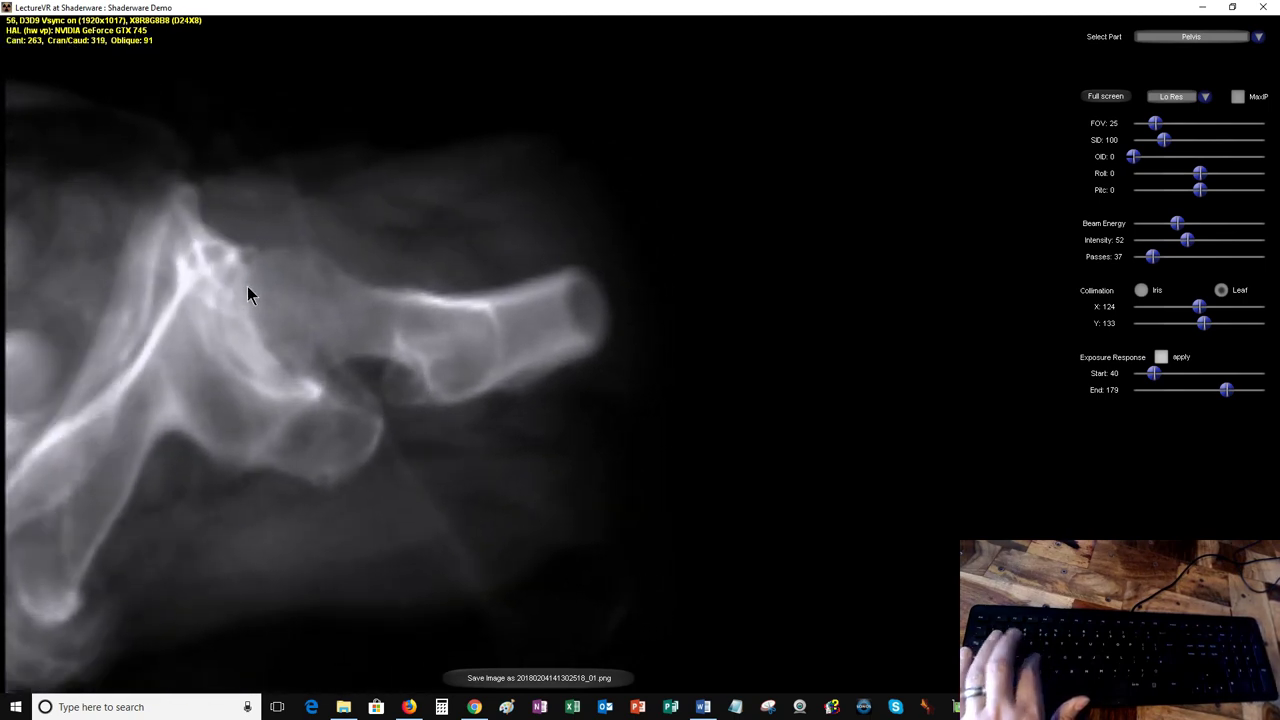
pyautogui.press('Up')
pyautogui.press('Up')
pyautogui.press('Left')
pyautogui.press('Left')
pyautogui.press('Left')
pyautogui.press('Left')
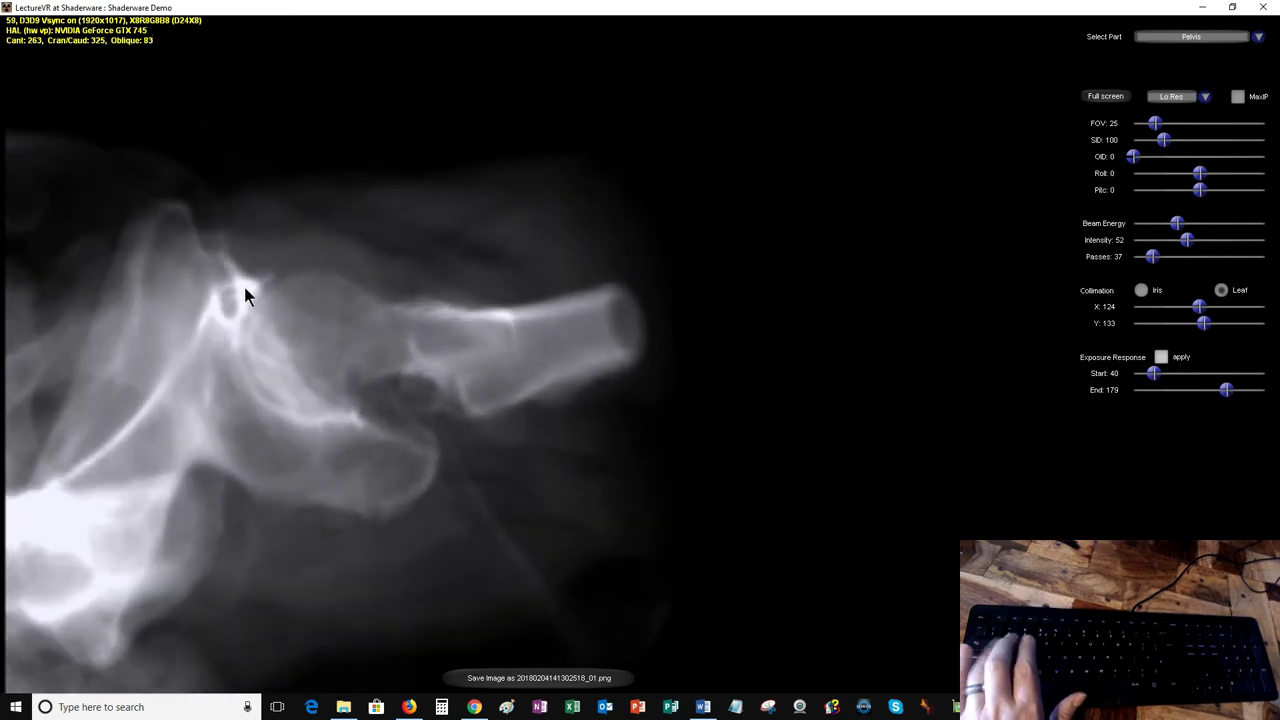
pyautogui.press('Down')
pyautogui.press('Down')
pyautogui.press('Down')
pyautogui.press('Right')
pyautogui.press('Right')
pyautogui.press('Right')
pyautogui.press('Right')
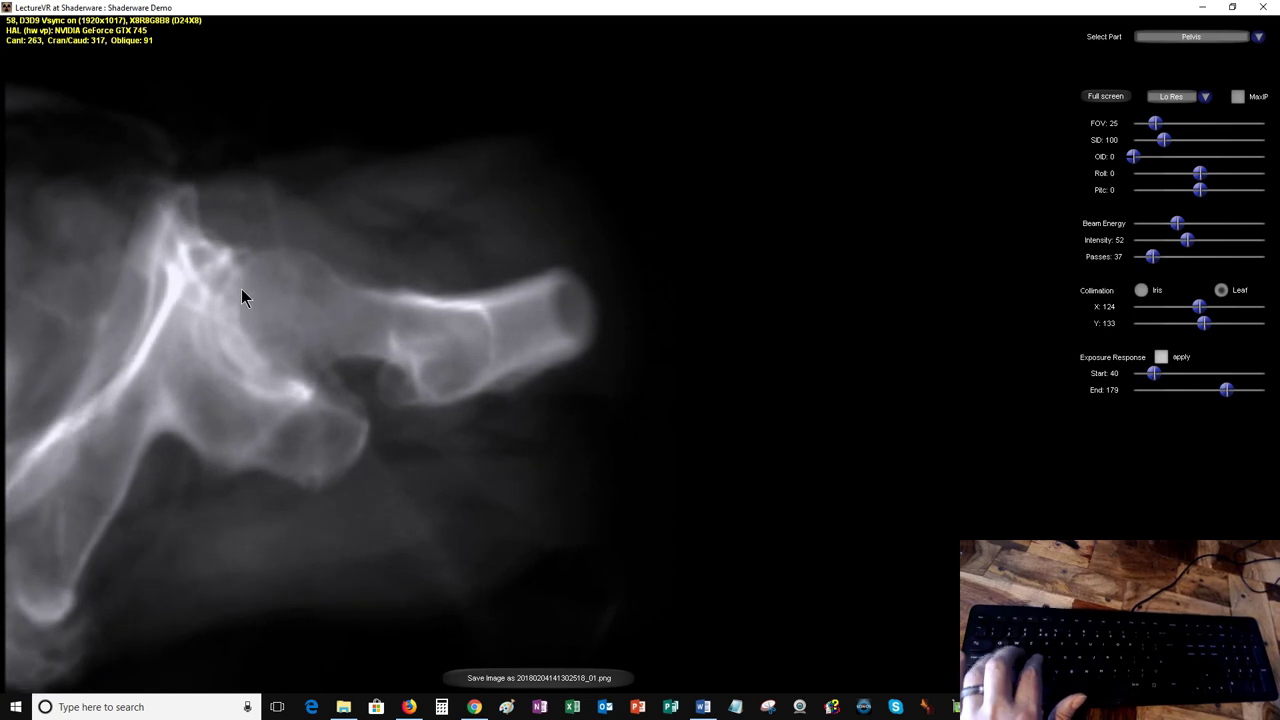
# Step: Raise Cant to 267 and fine-tune Cran/Caud to 325 and Oblique to 95
pyautogui.press('Right')
pyautogui.press('pageup')
pyautogui.press('pageup')
pyautogui.press('pageup')
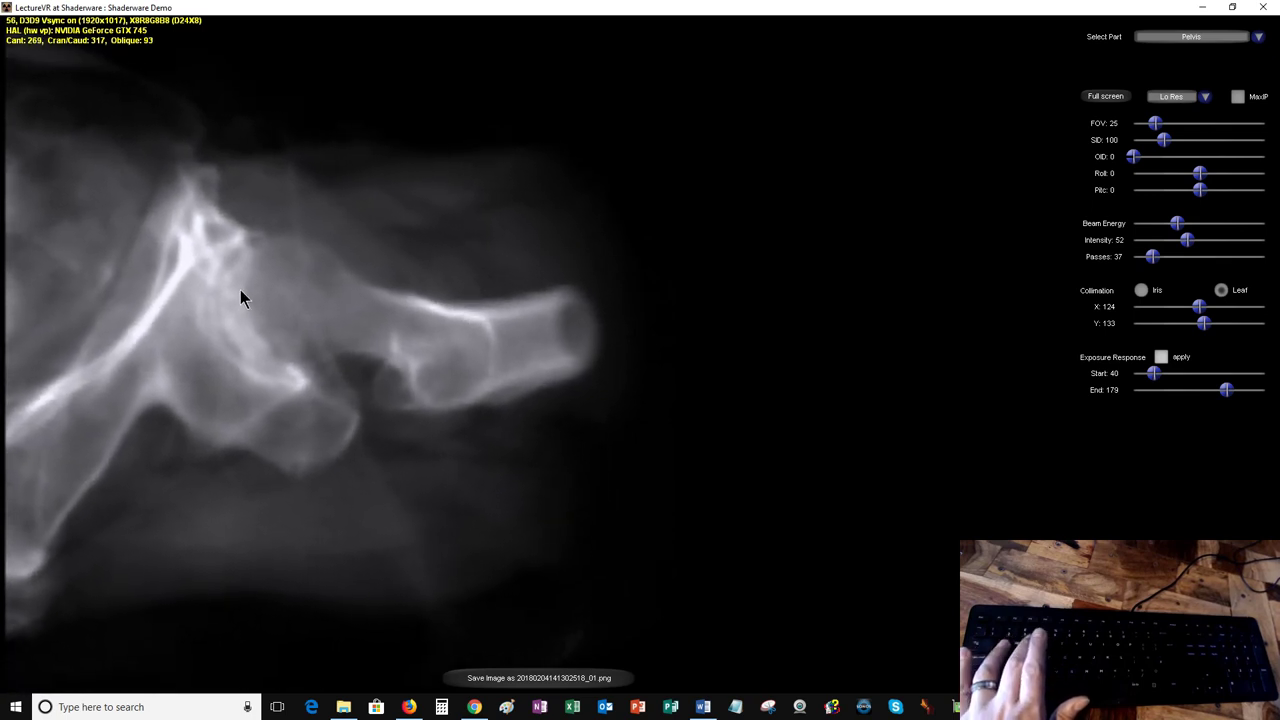
pyautogui.press('Right')
pyautogui.press('Right')
pyautogui.press('Right')
pyautogui.press('Up')
pyautogui.press('Up')
pyautogui.press('pagedown')
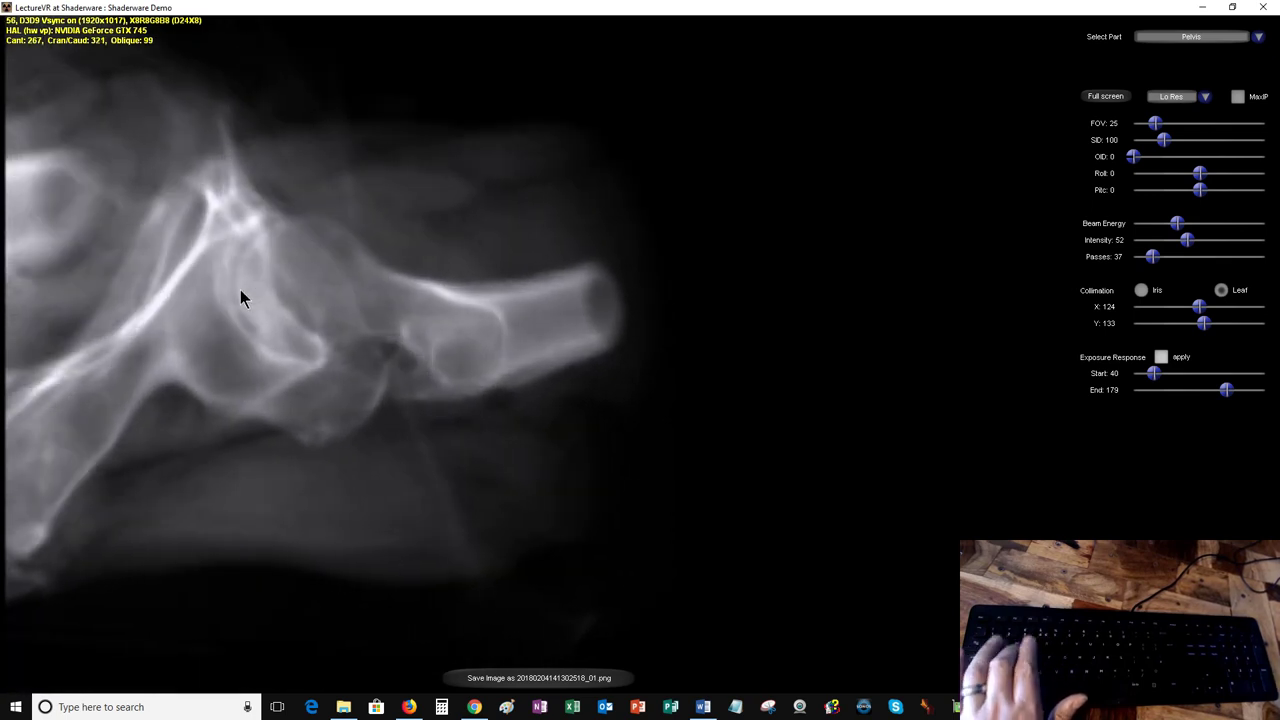
pyautogui.press('Up')
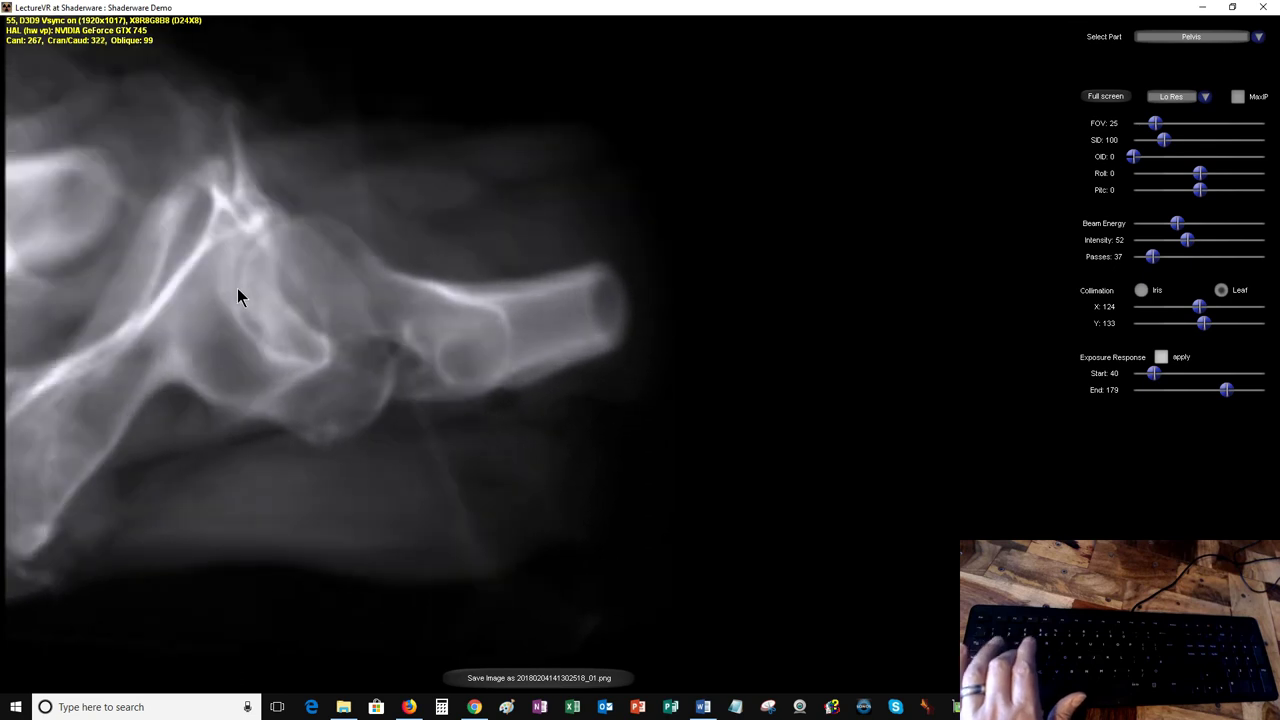
pyautogui.press('Up')
pyautogui.press('Up')
pyautogui.press('Up')
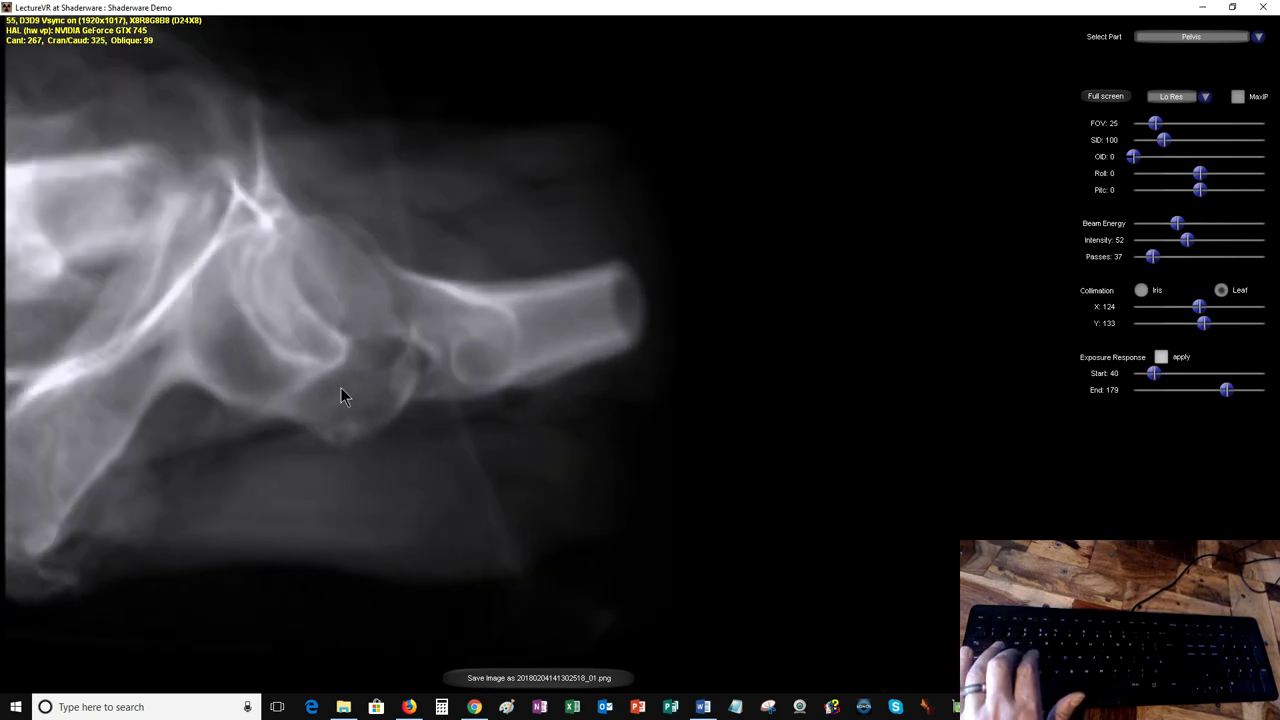
pyautogui.press('Up')
pyautogui.press('Up')
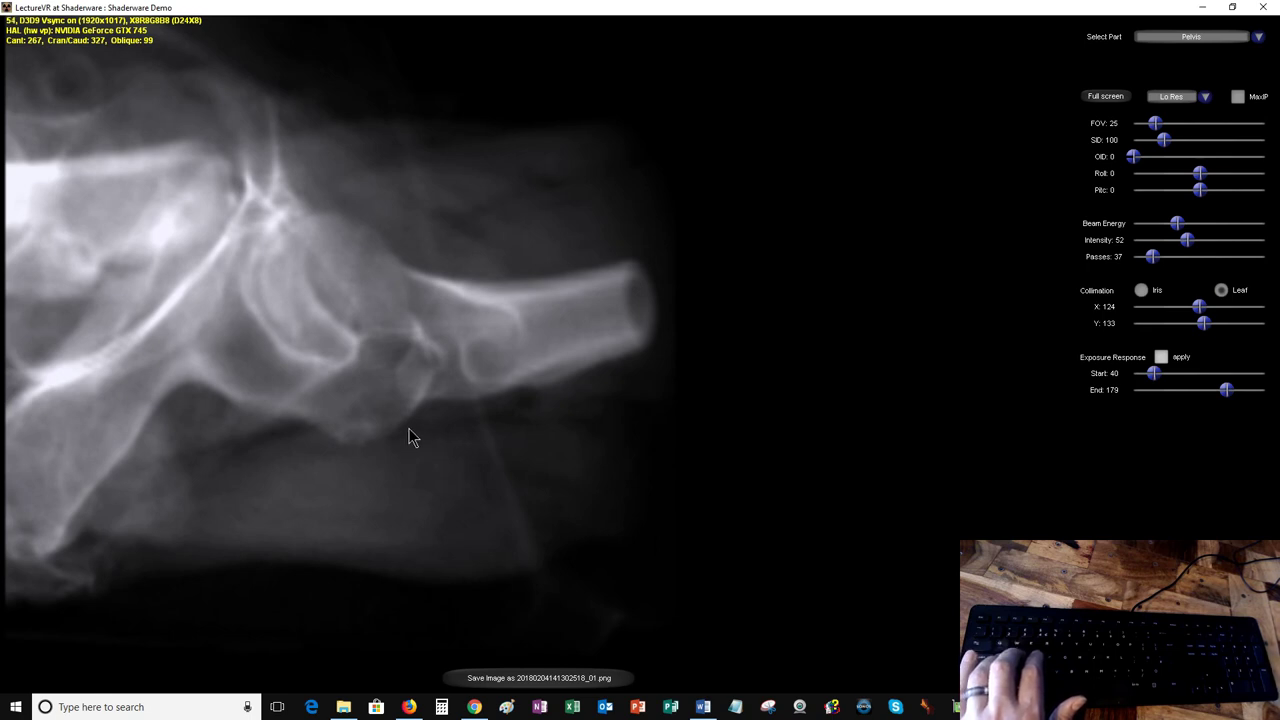
pyautogui.press('Down')
pyautogui.press('Down')
pyautogui.press('Left')
pyautogui.press('Left')
pyautogui.press('Left')
pyautogui.press('Left')
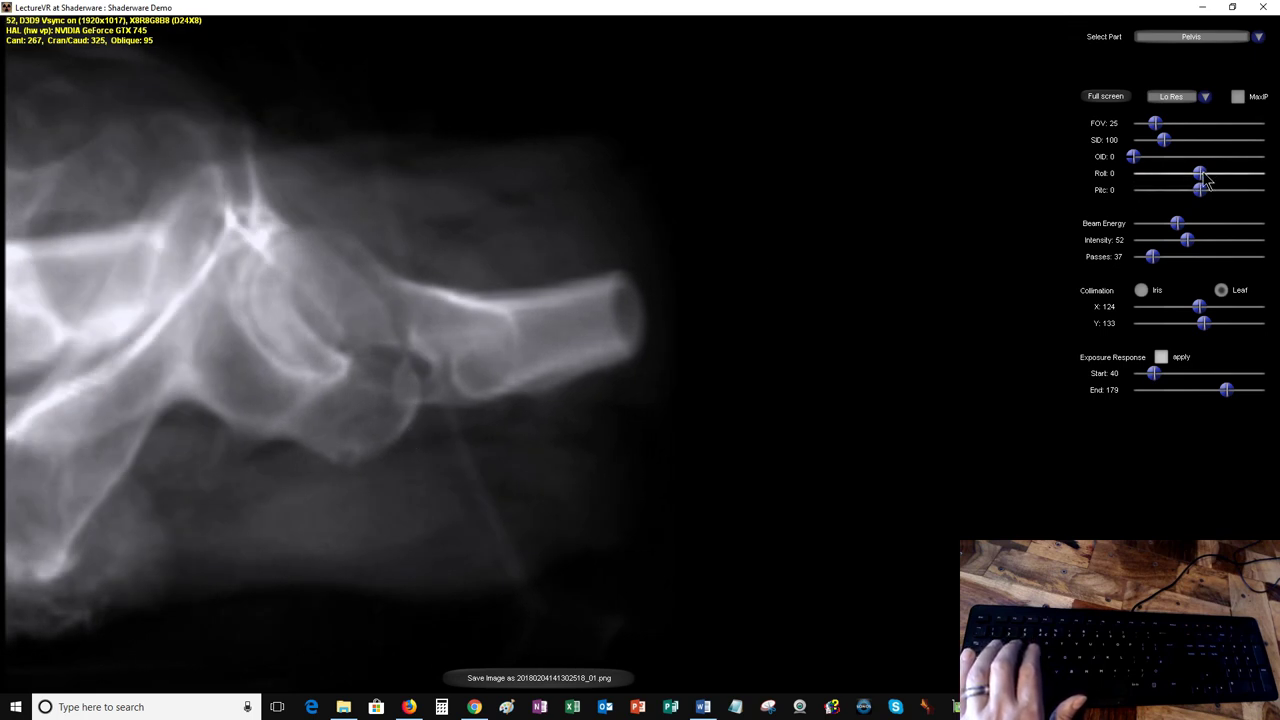
pyautogui.moveTo(1205, 178); pyautogui.dragTo(1204, 207)
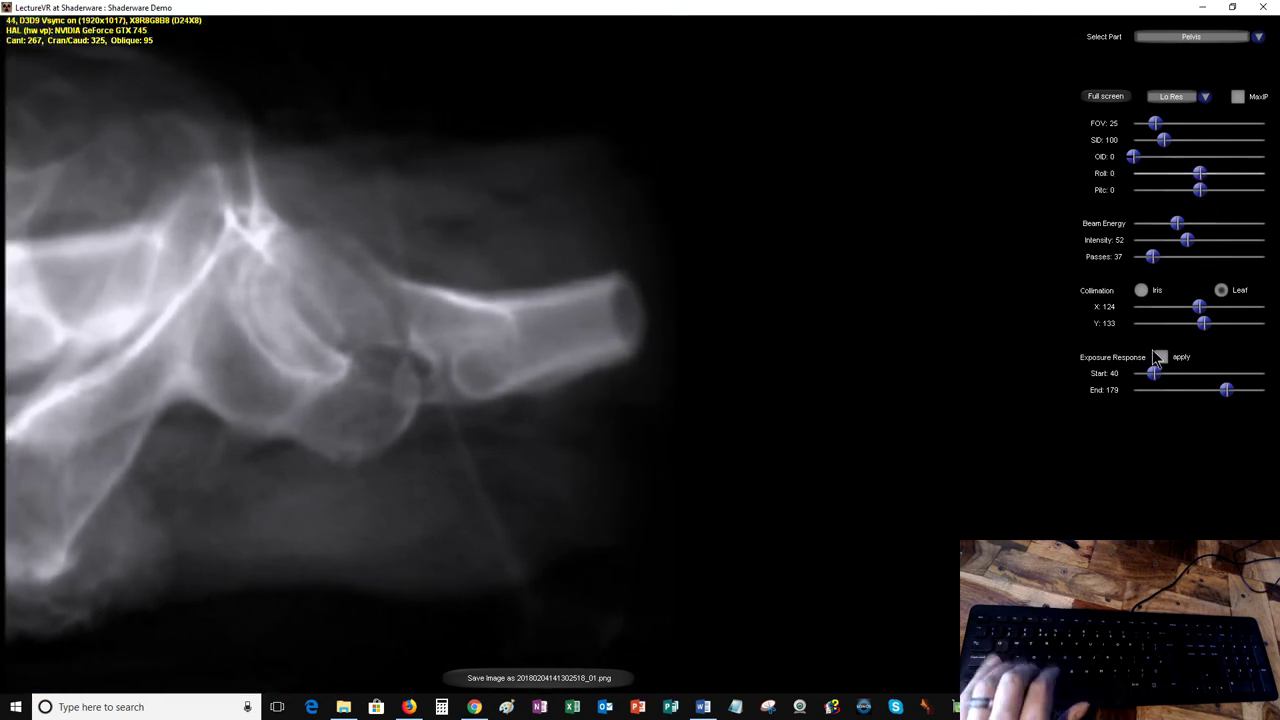